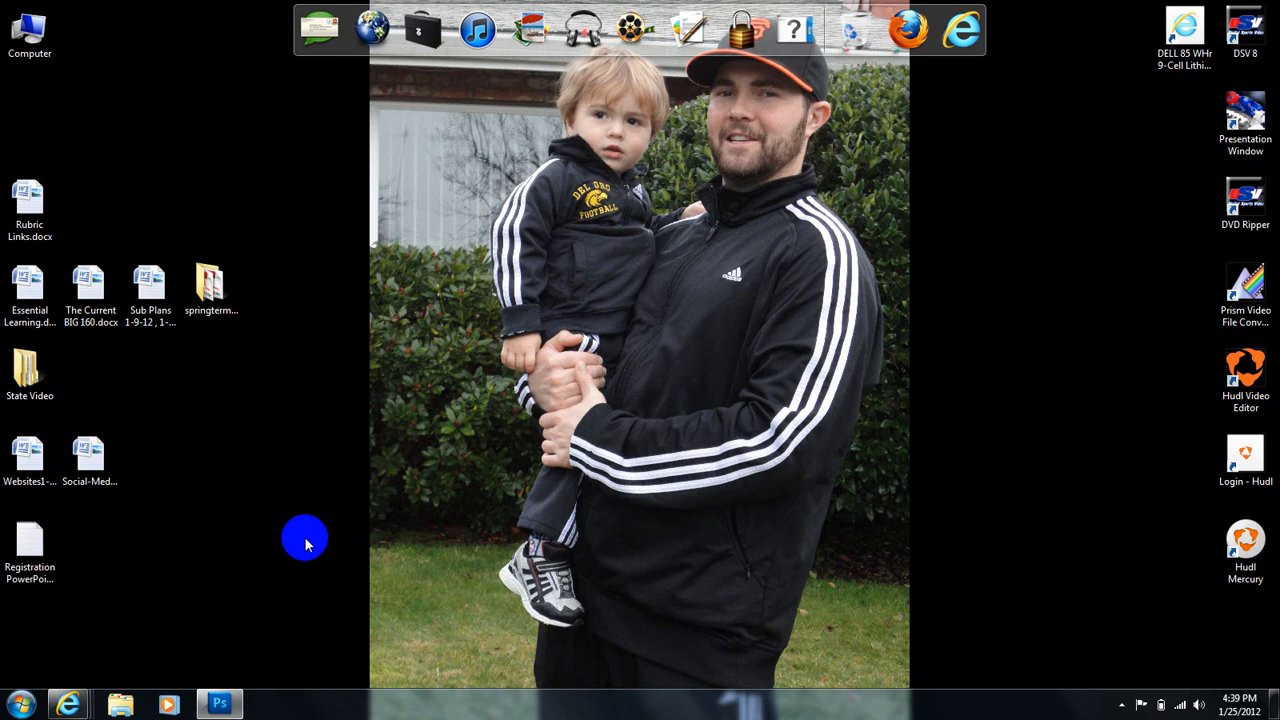
Step: Launch Microsoft Office Excel 2007 with a blank workbook
click(22, 703)
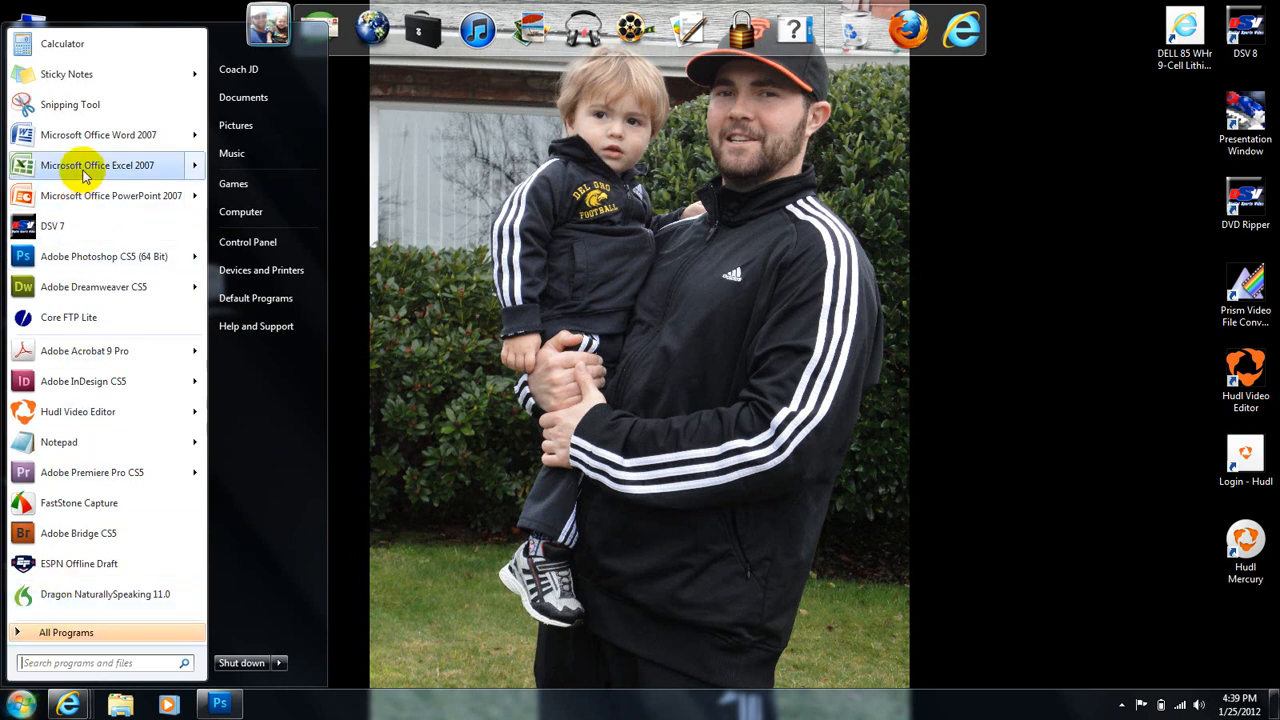
mouse_move(85, 175)
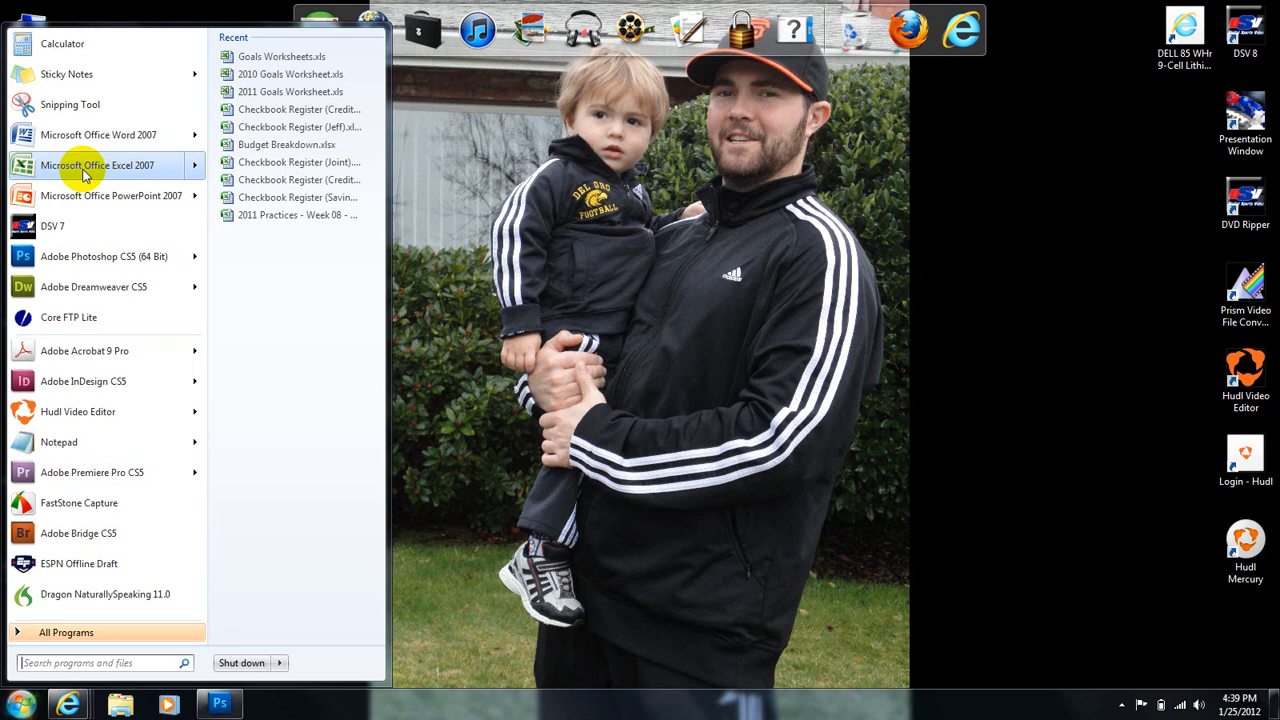
click(85, 168)
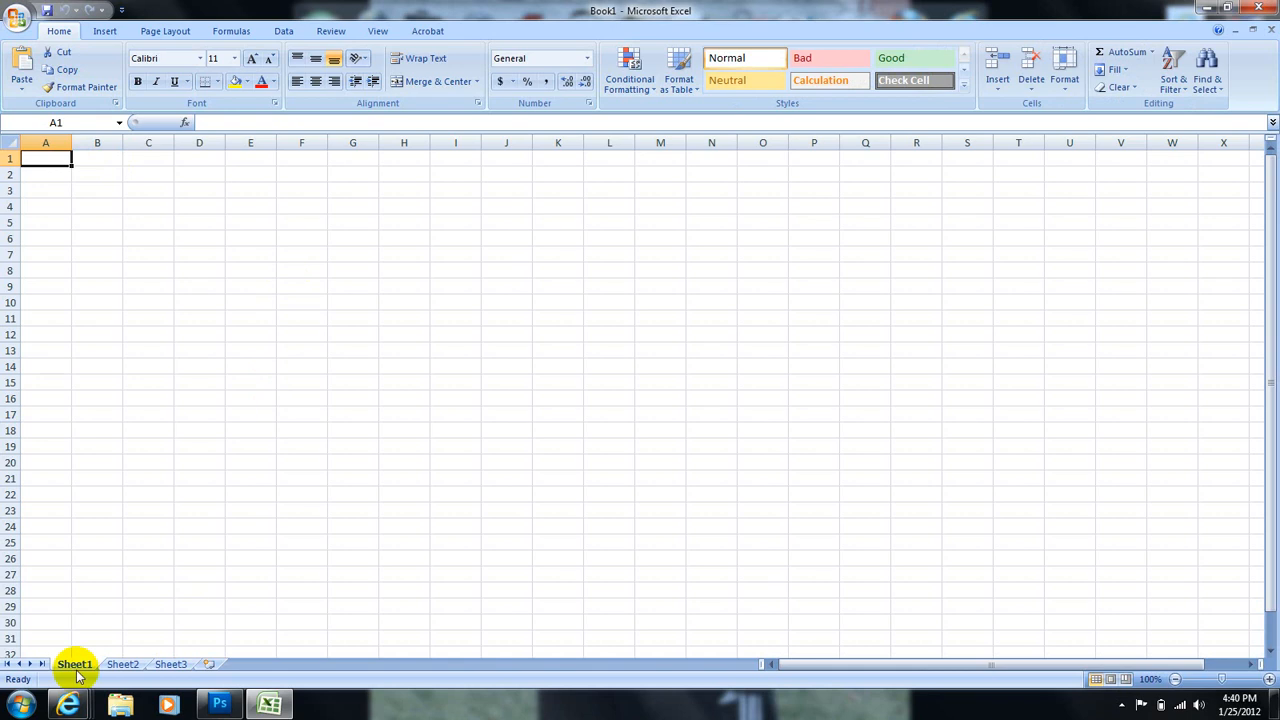
click(118, 665)
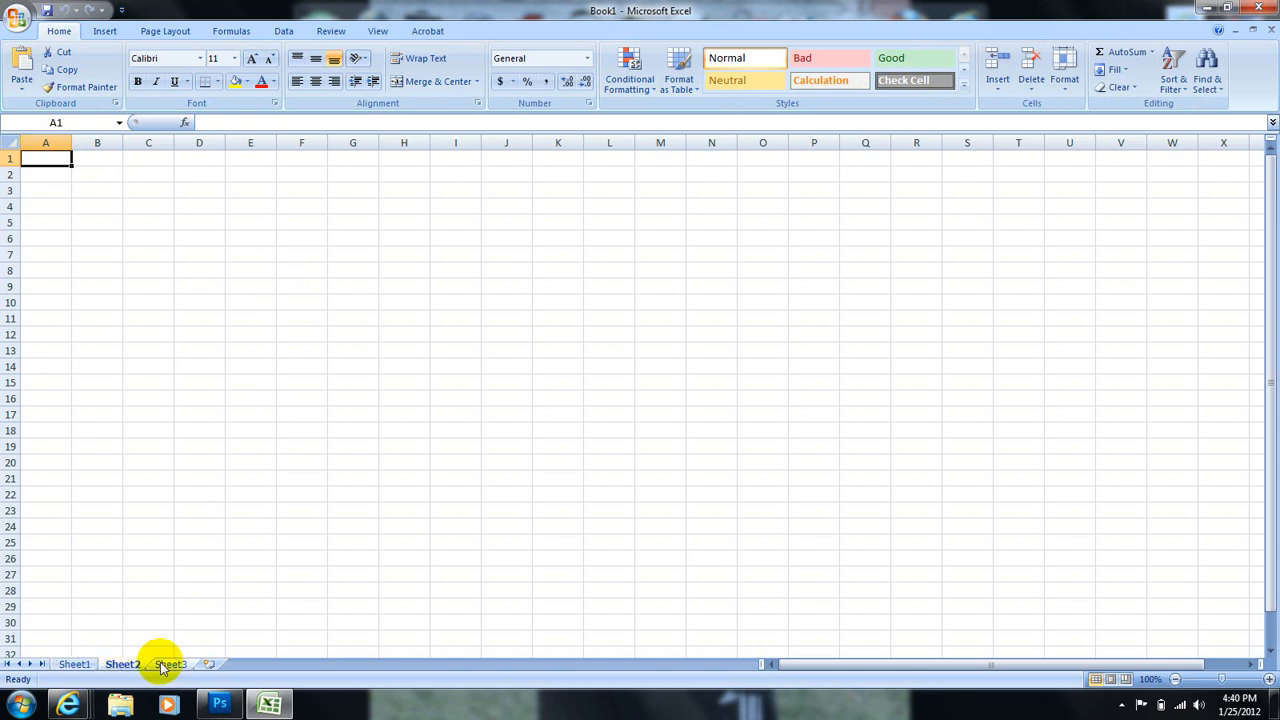
click(88, 667)
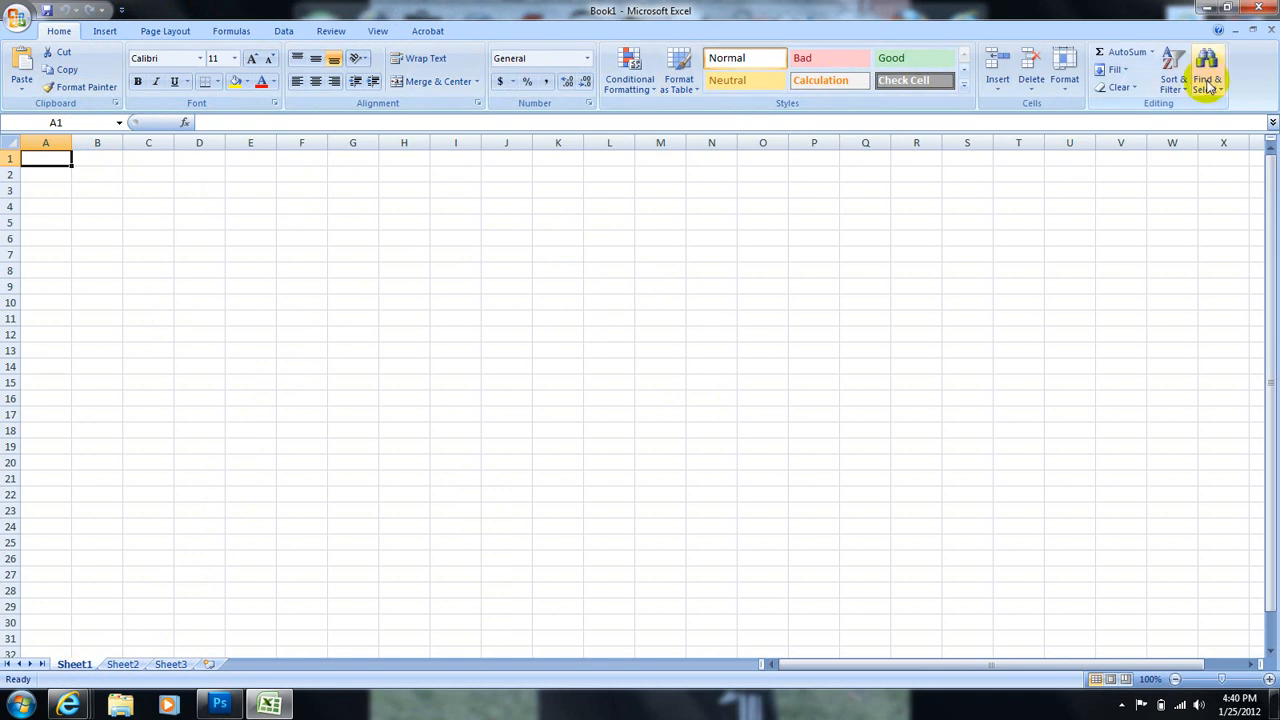
click(63, 220)
click(46, 161)
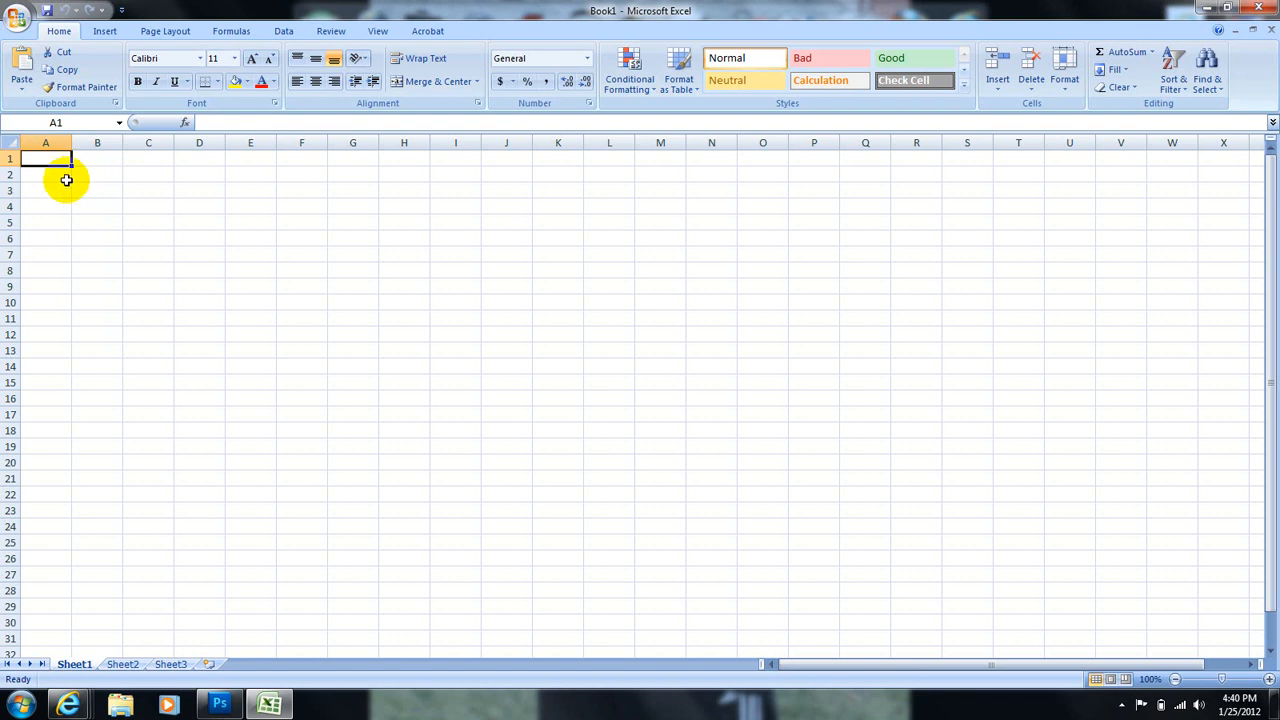
click(49, 177)
click(48, 160)
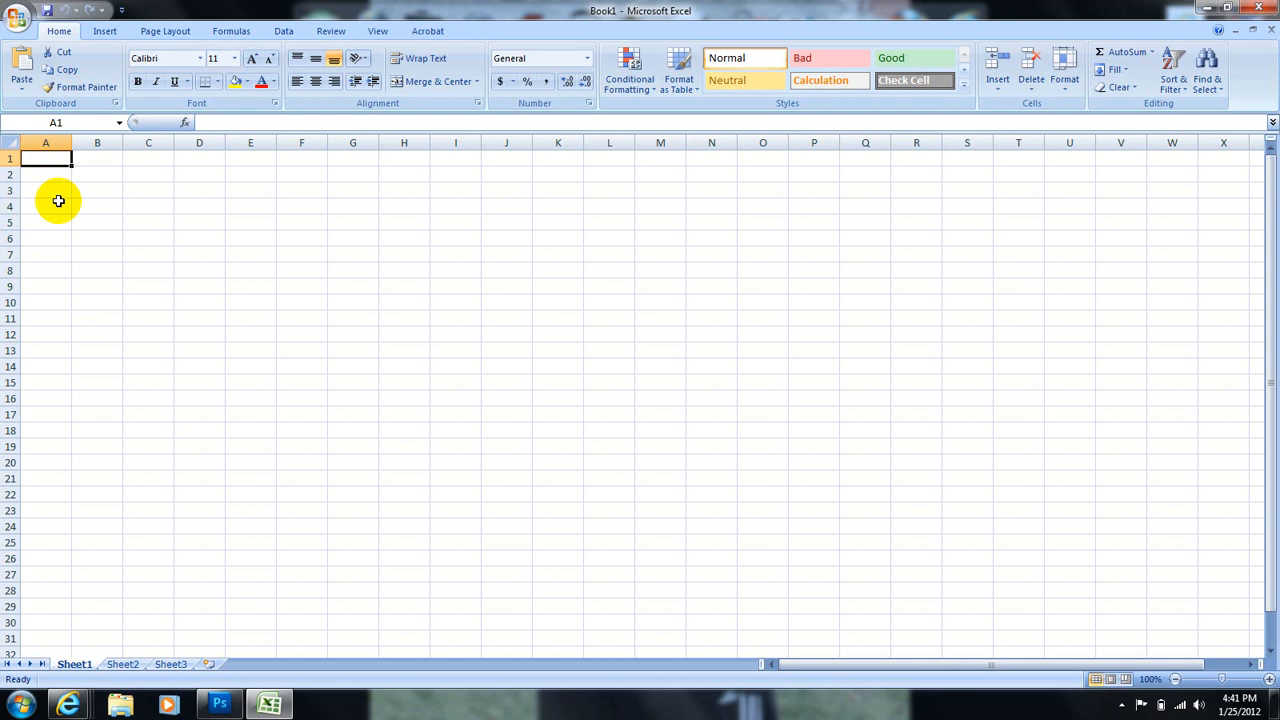
click(80, 186)
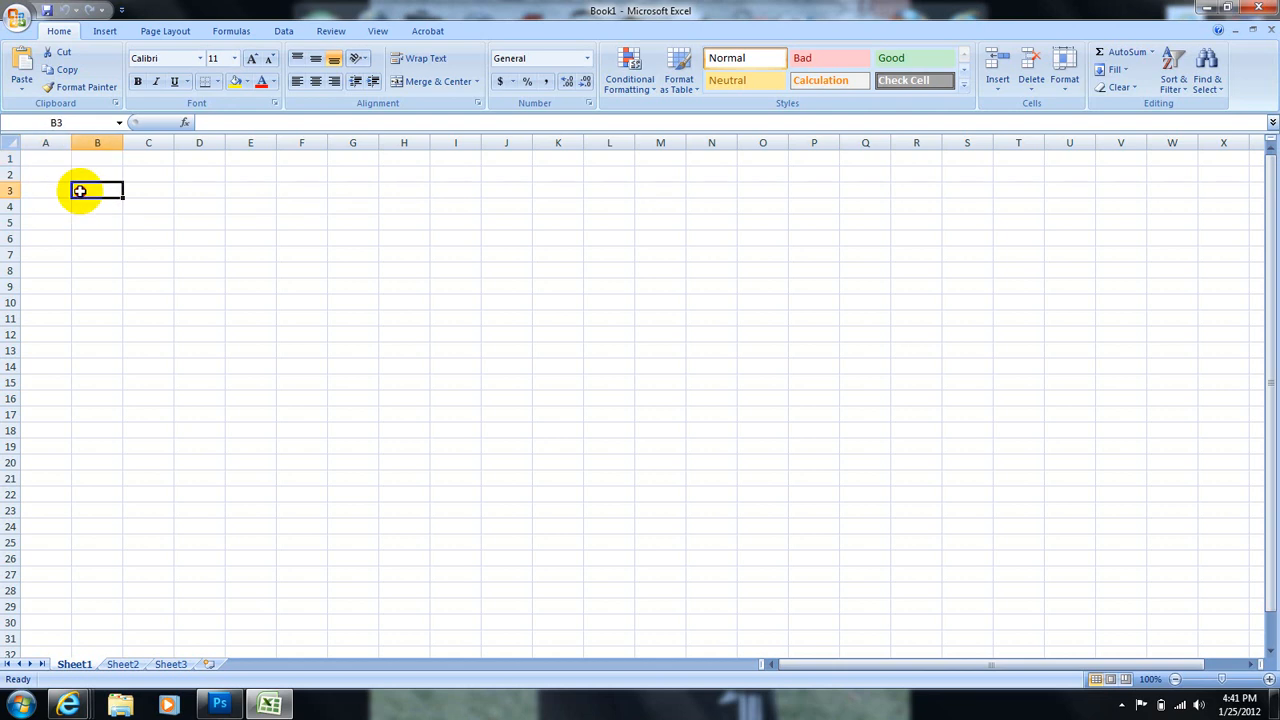
click(47, 141)
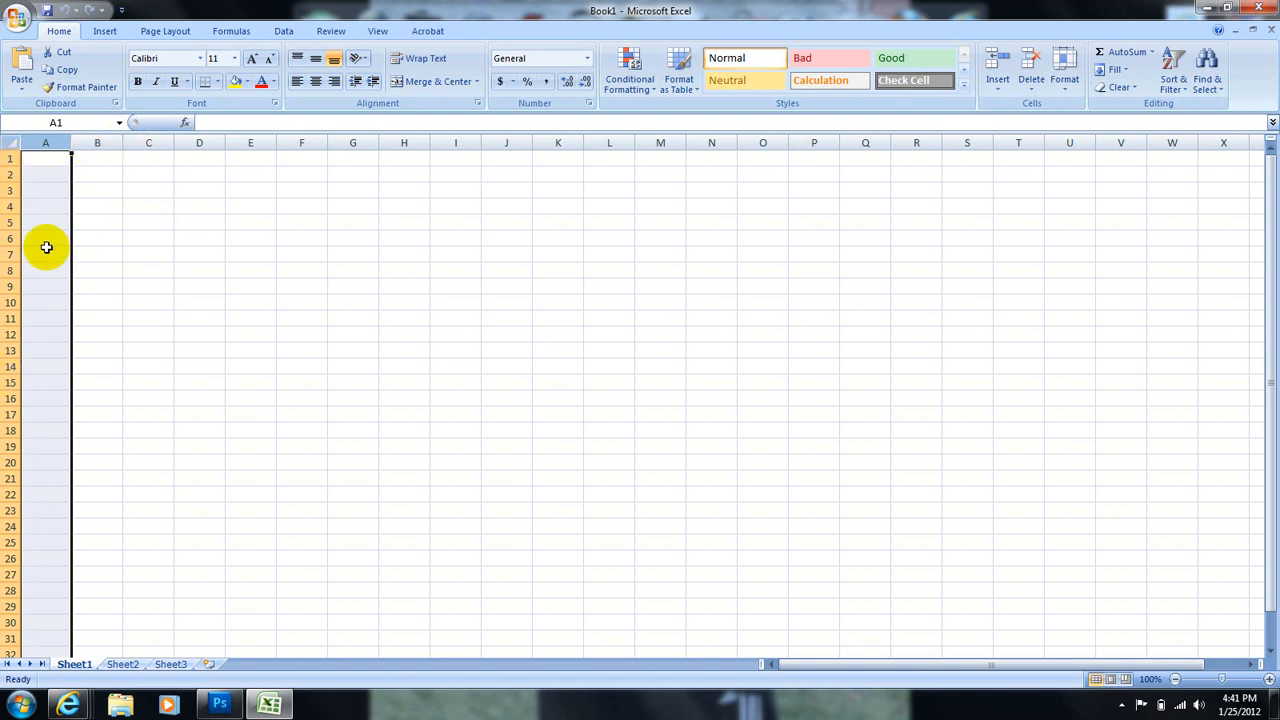
Step: Enter the column headings Player, Team and Games Played in cells A1 to C1 of Sheet1
click(40, 158)
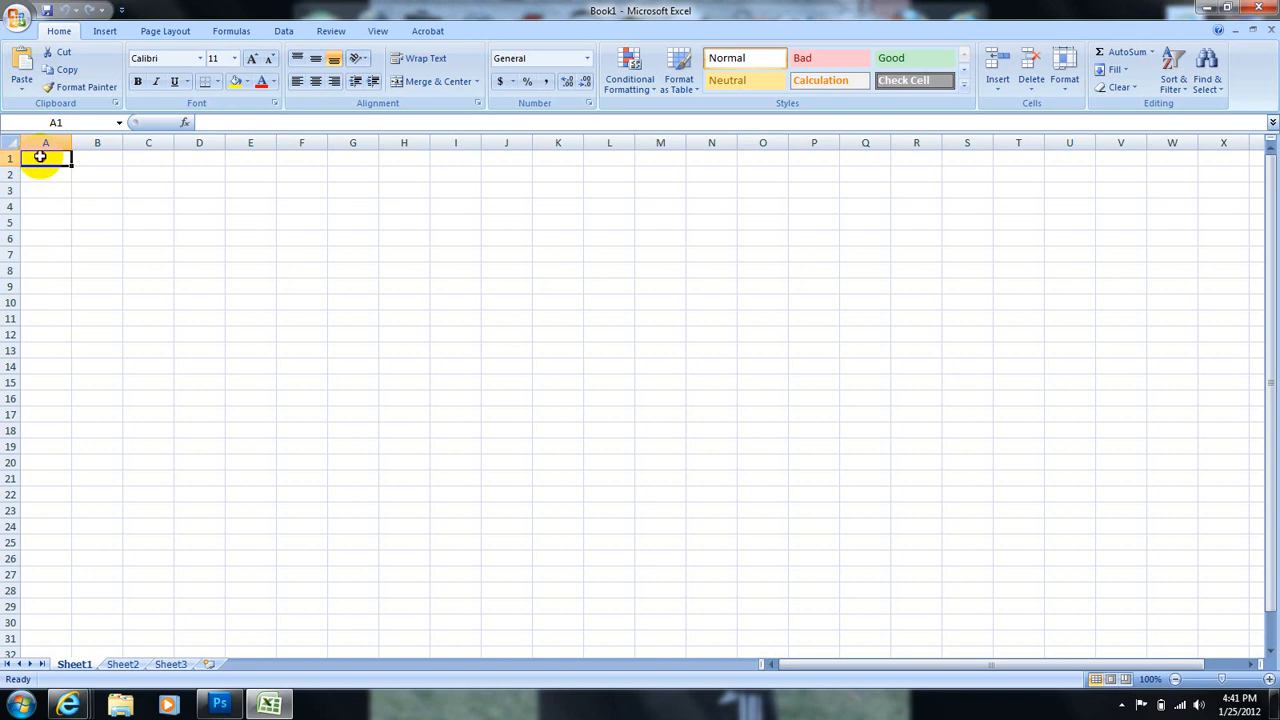
text(Player)
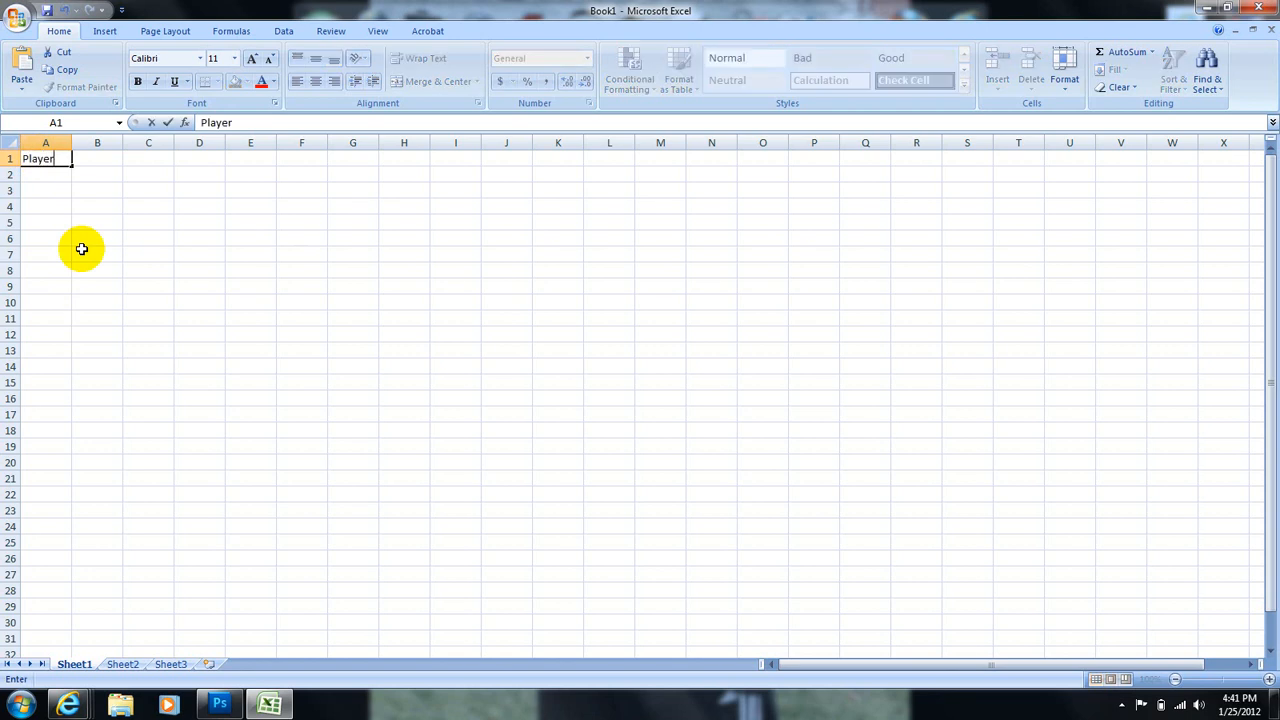
key(Tab)
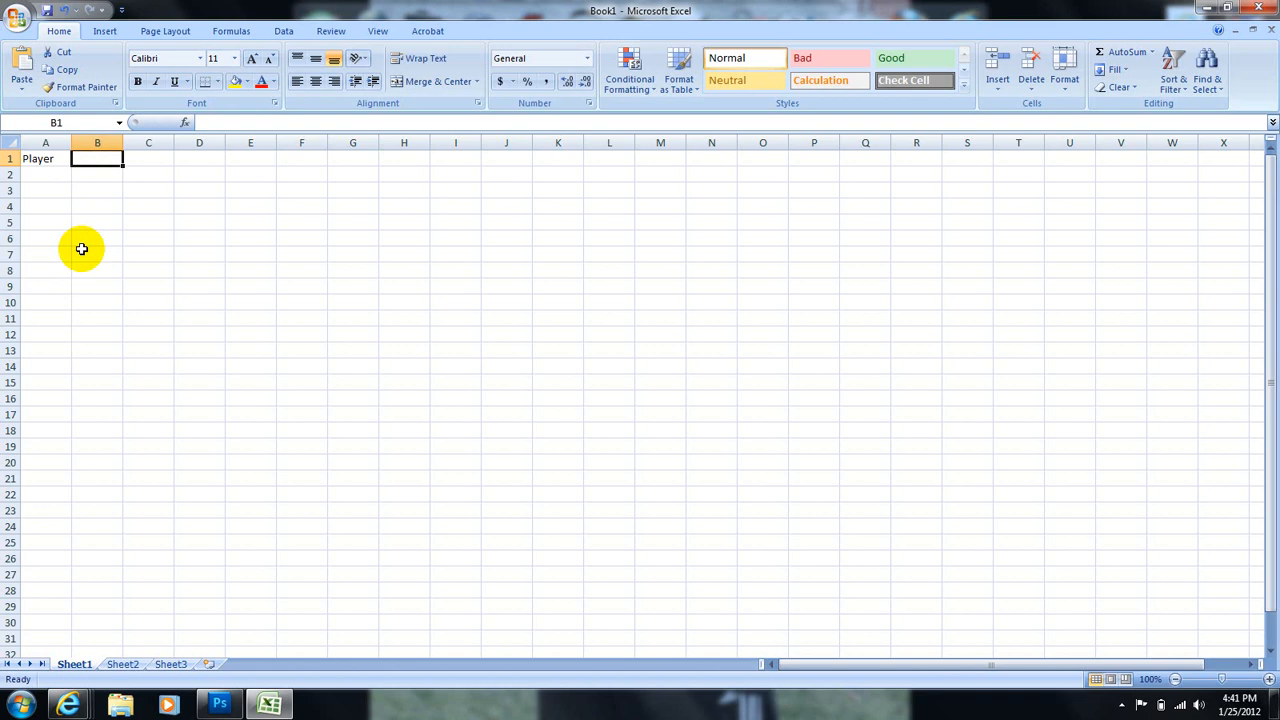
text(Team)
key(Tab)
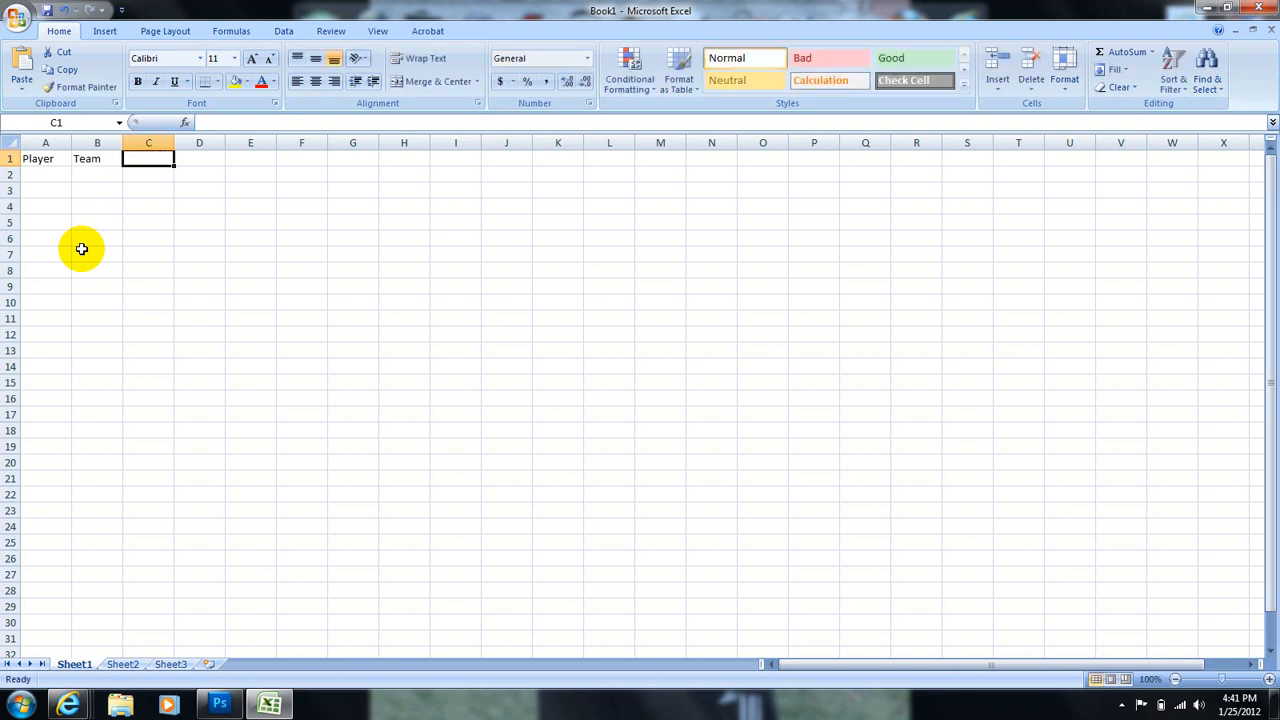
text(Games)
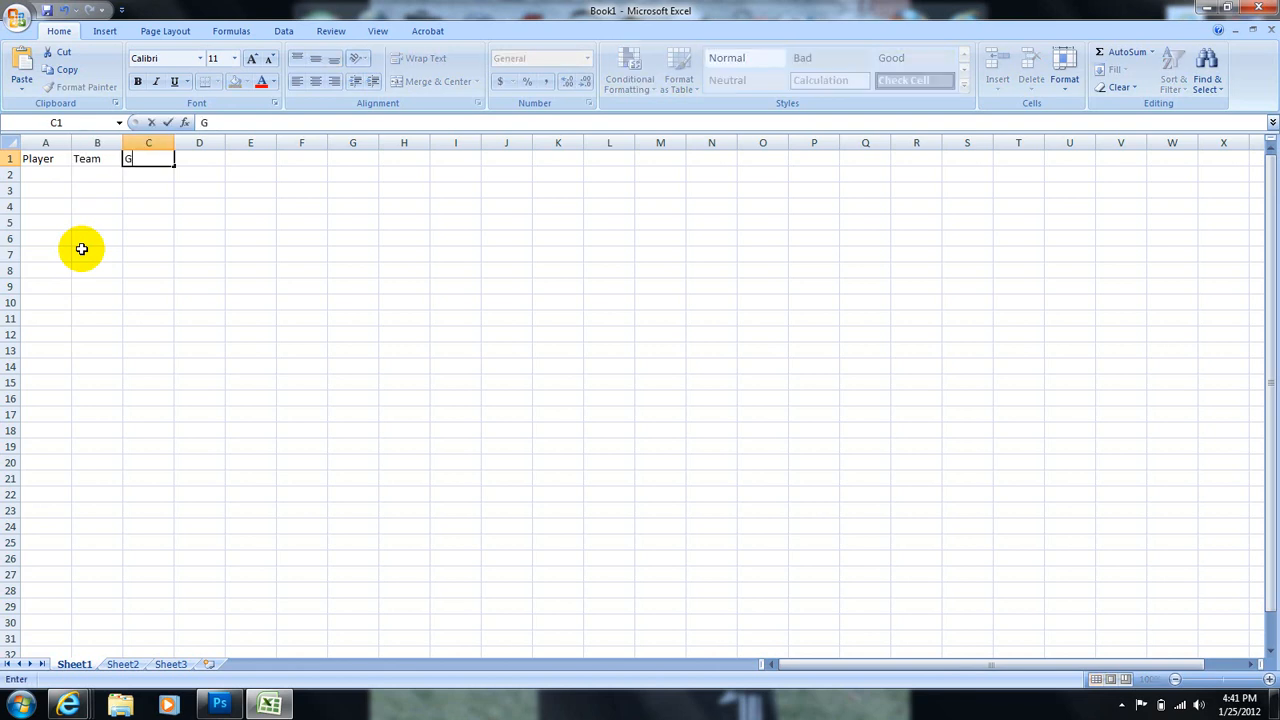
key(BackSpace)
text(s Played)
key(Tab)
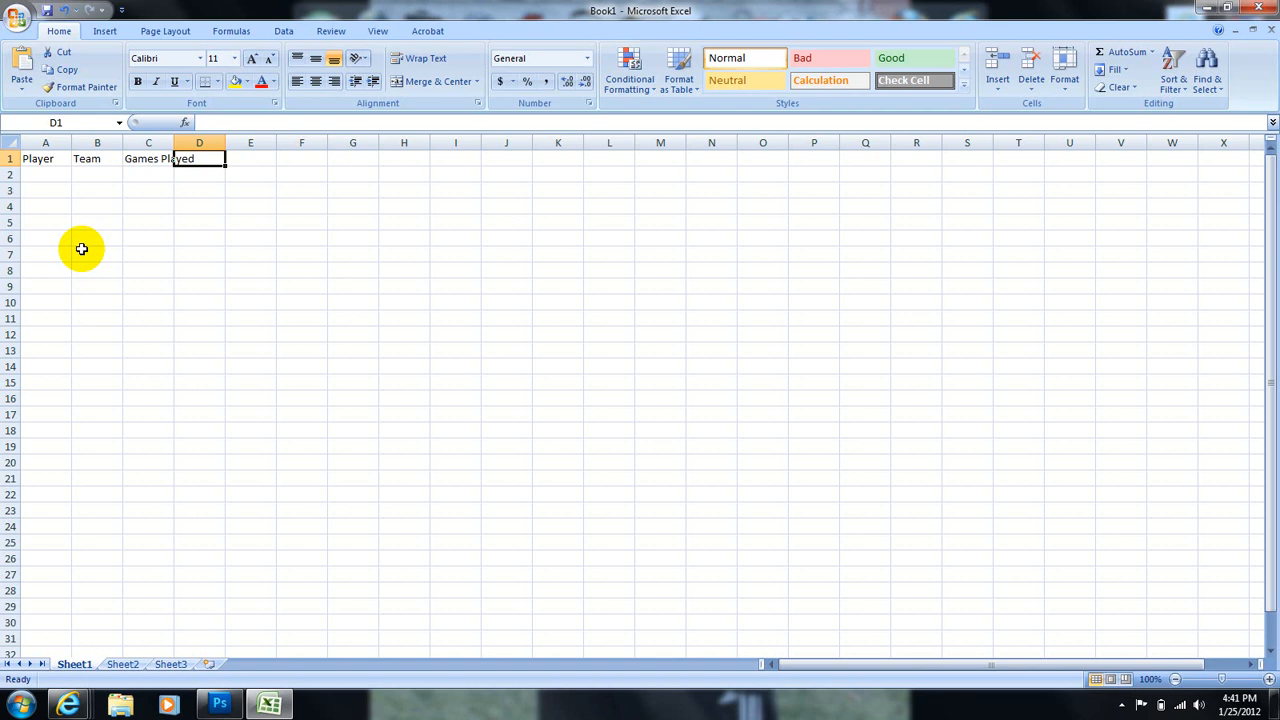
Step: Add the headings Points Scored and PPG in cells D1 and E1
text(Point)
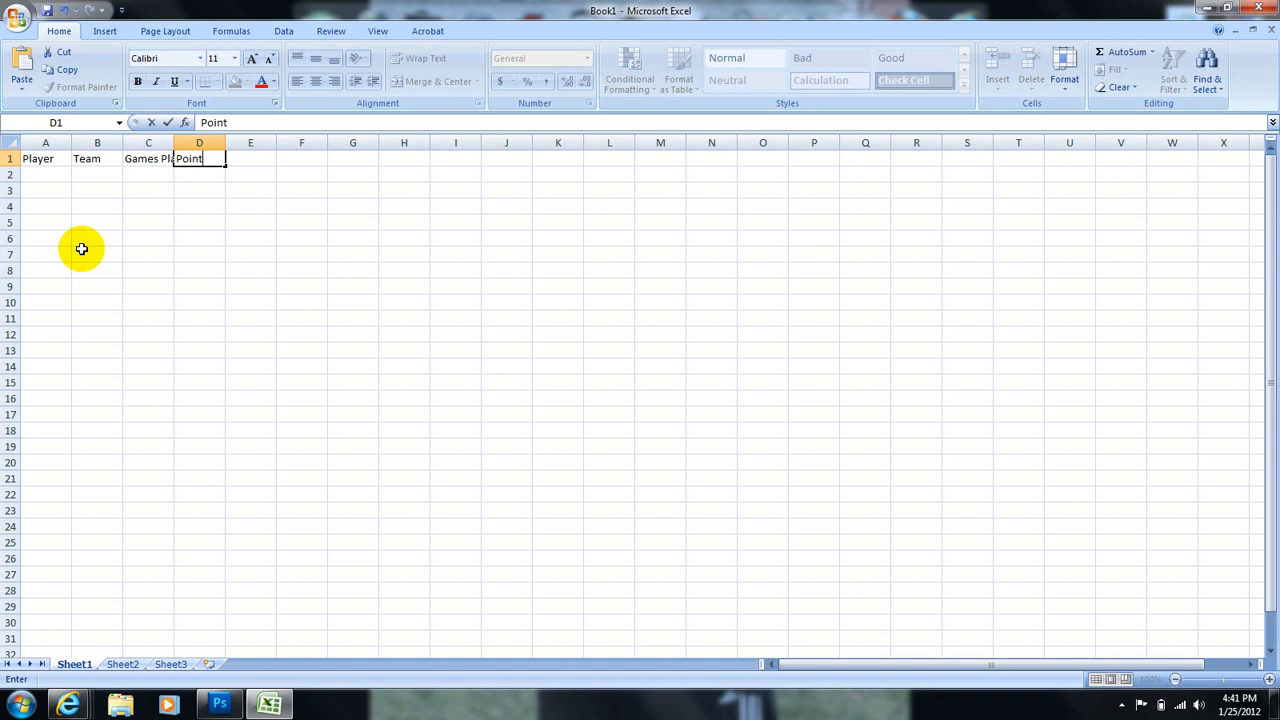
text(s Scored)
key(Tab)
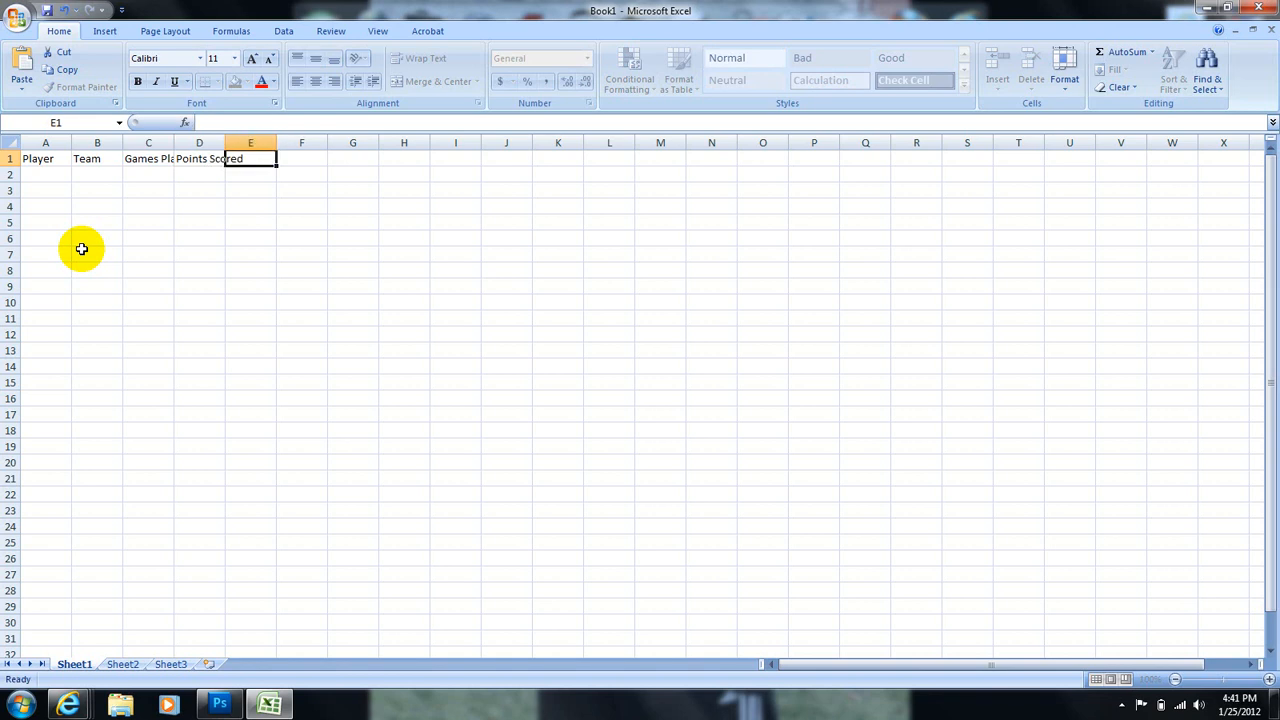
text(PPG)
key(Tab)
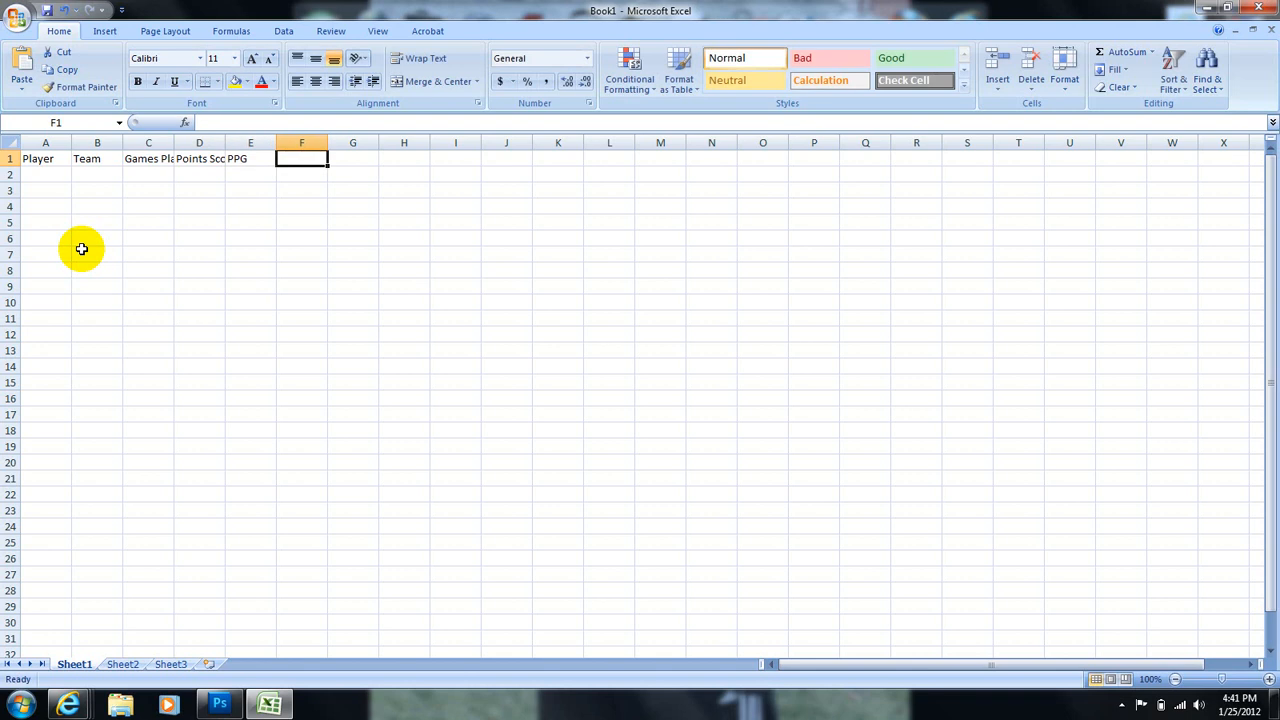
Step: Add the headings Rebounds, RPG, Assists and APG in cells F1 to I1
text(Rebounds)
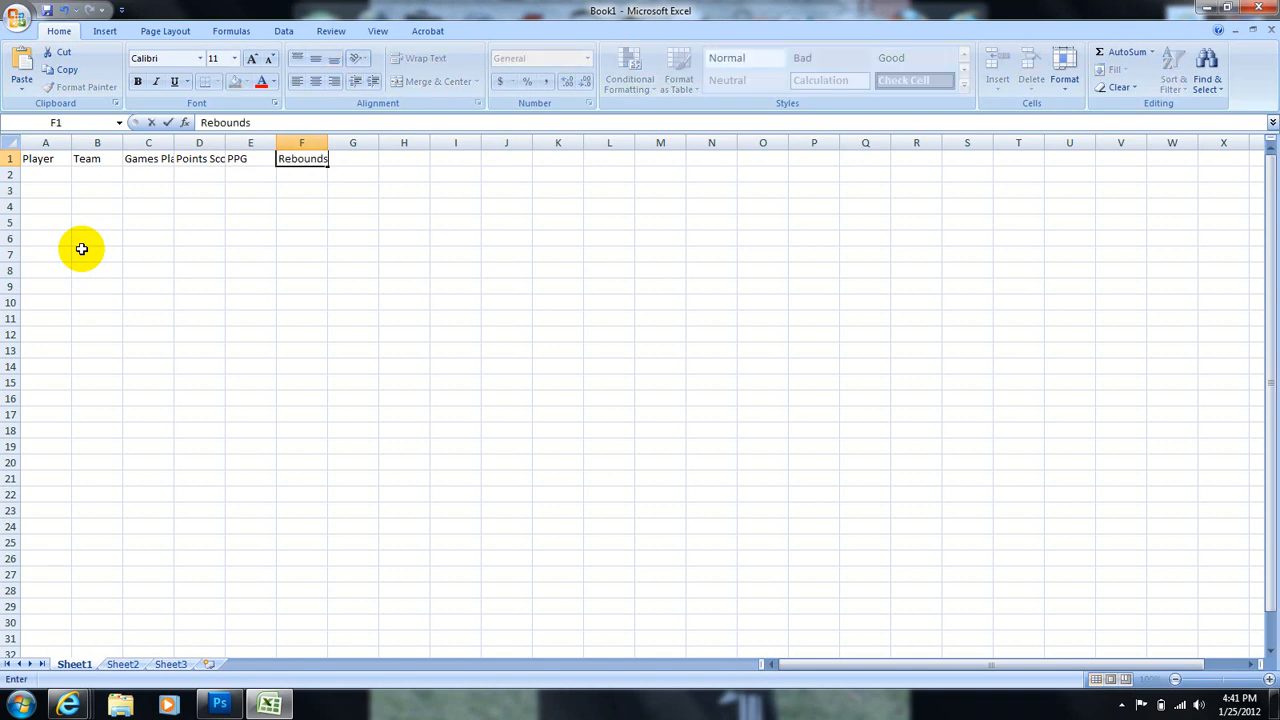
key(Tab)
text(RPG)
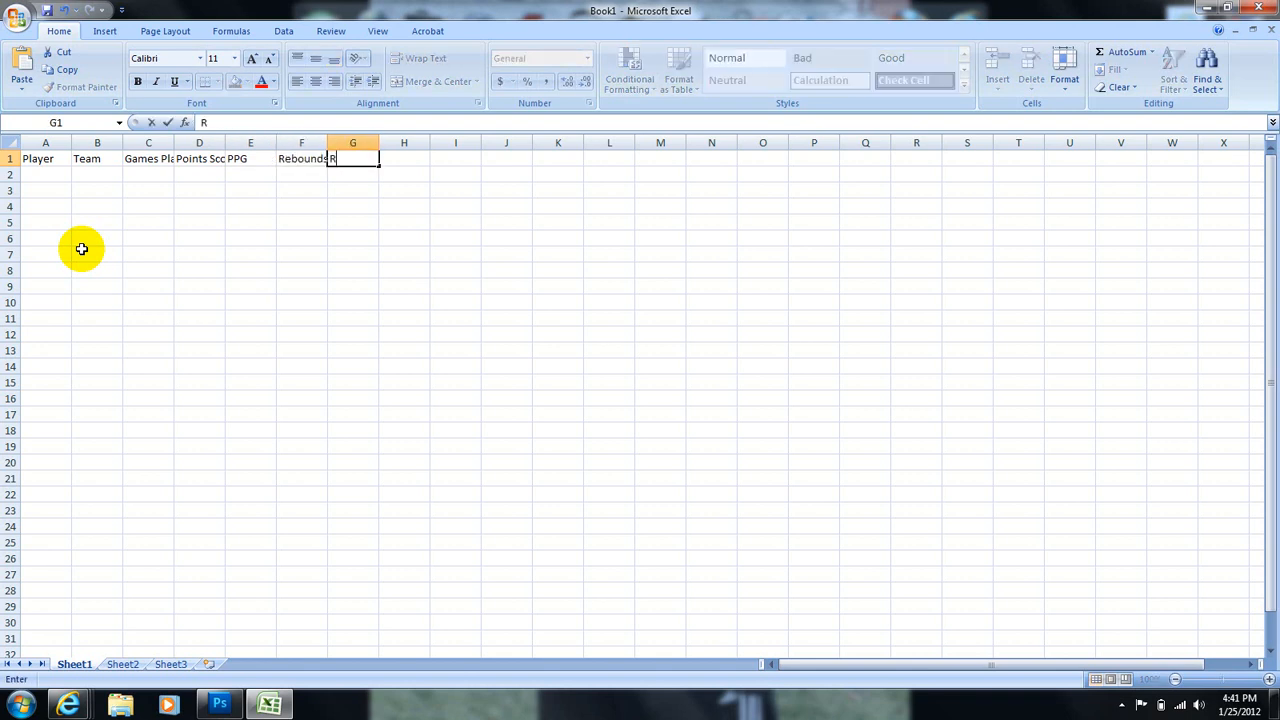
key(Tab)
text(Assists)
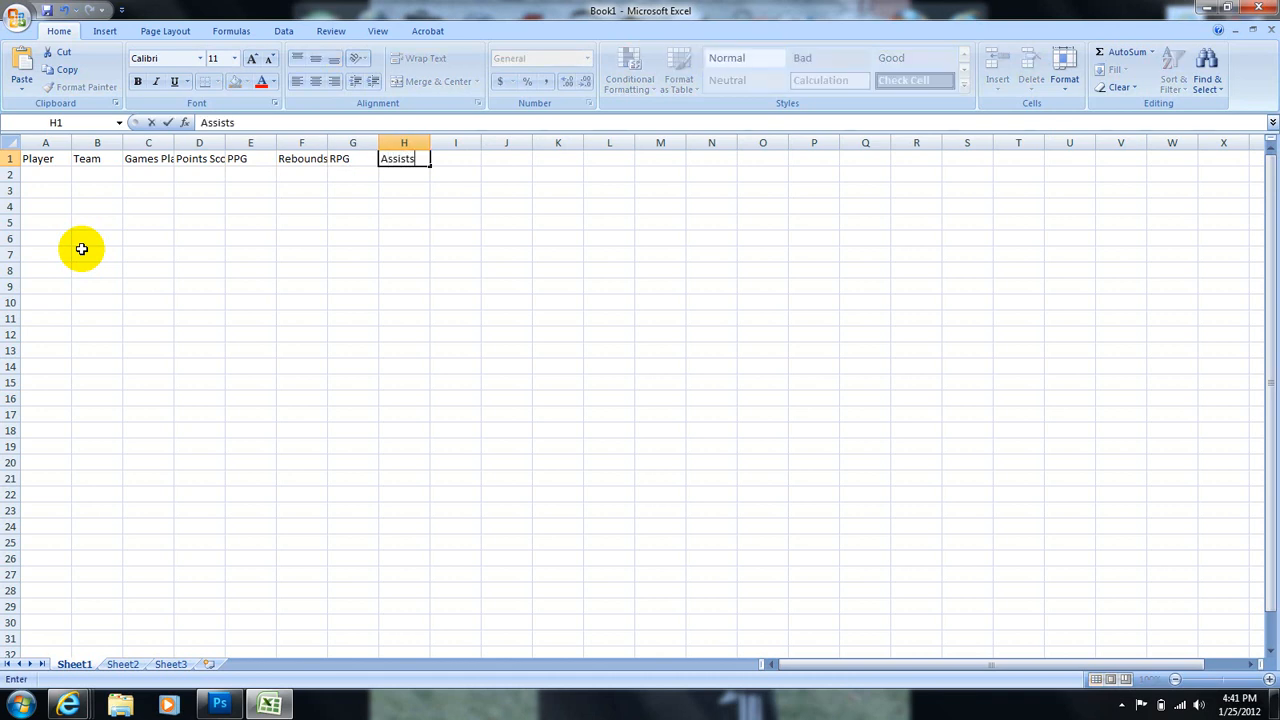
key(Tab)
text(APG)
key(Tab)
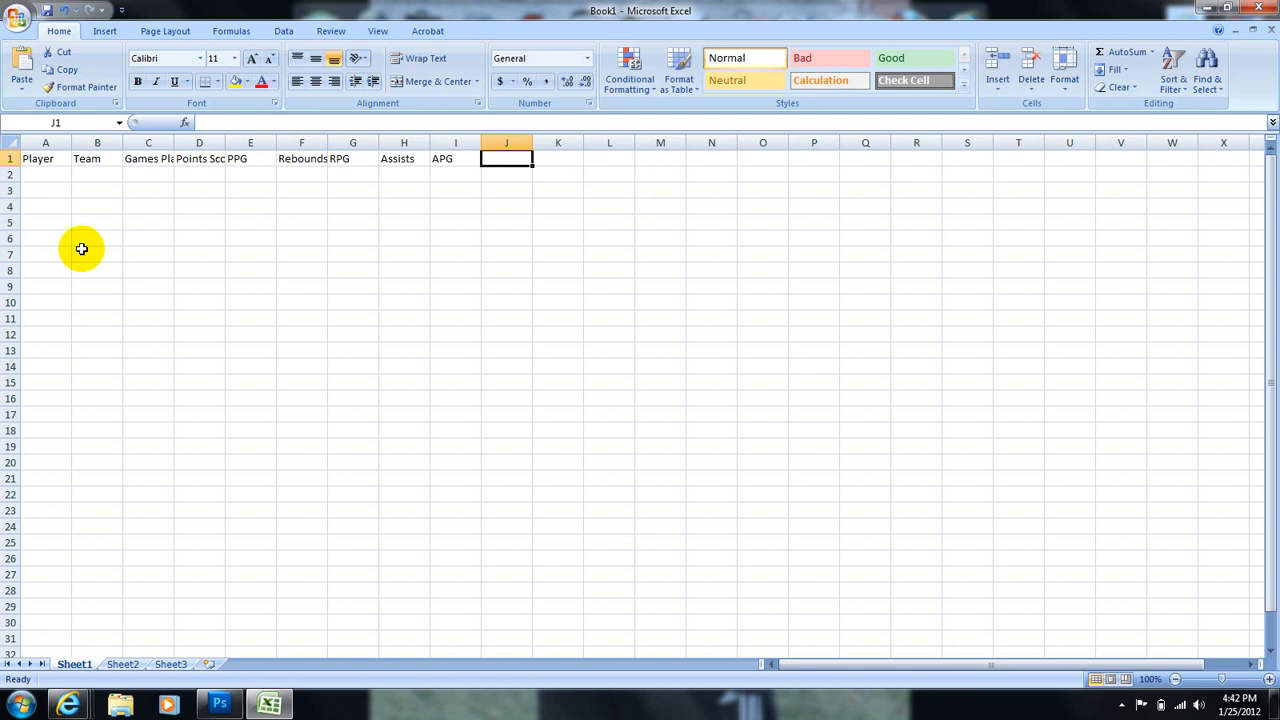
Step: Add the headings FGM, FGA and FG% in cells J1 to L1
text(FGM)
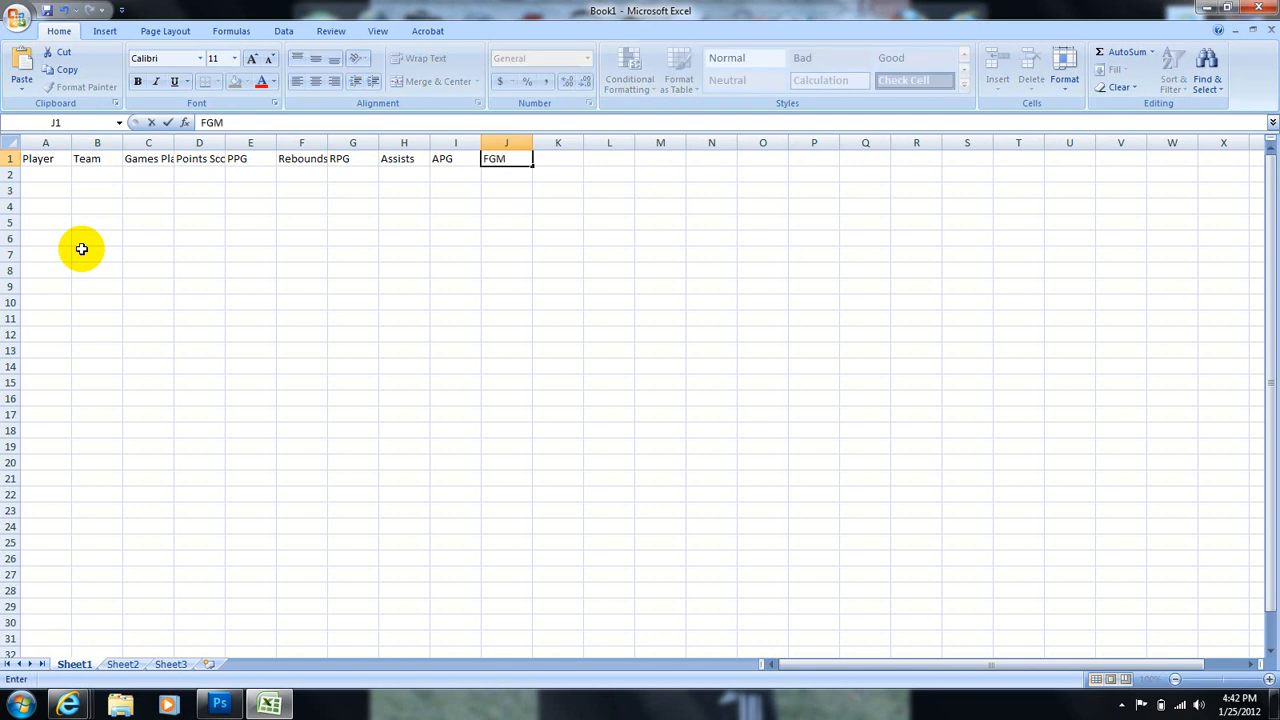
key(Tab)
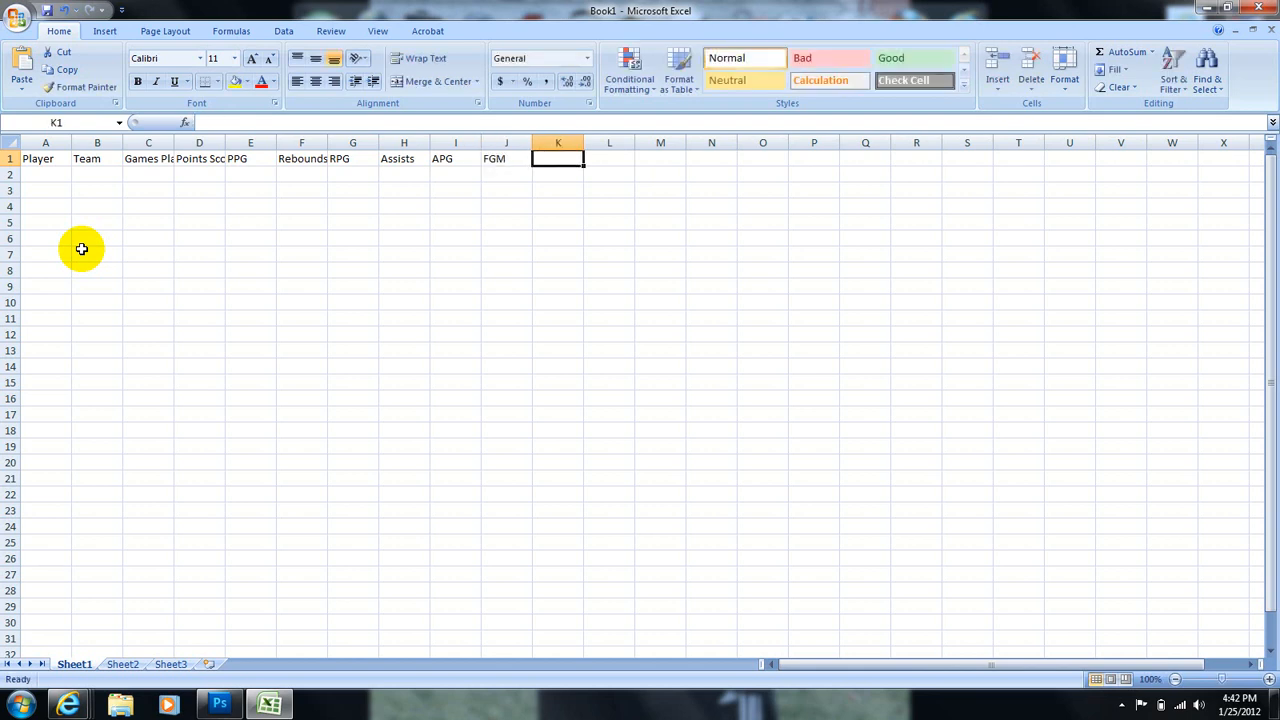
text(FGA)
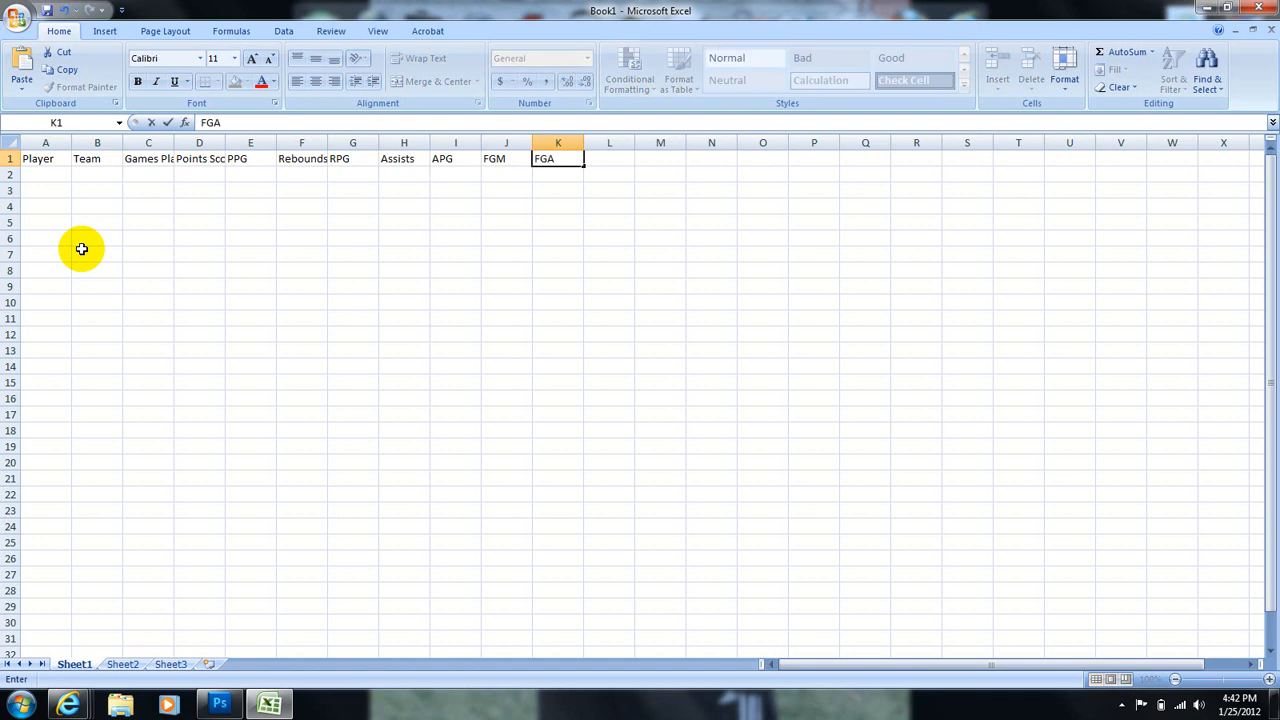
key(Tab)
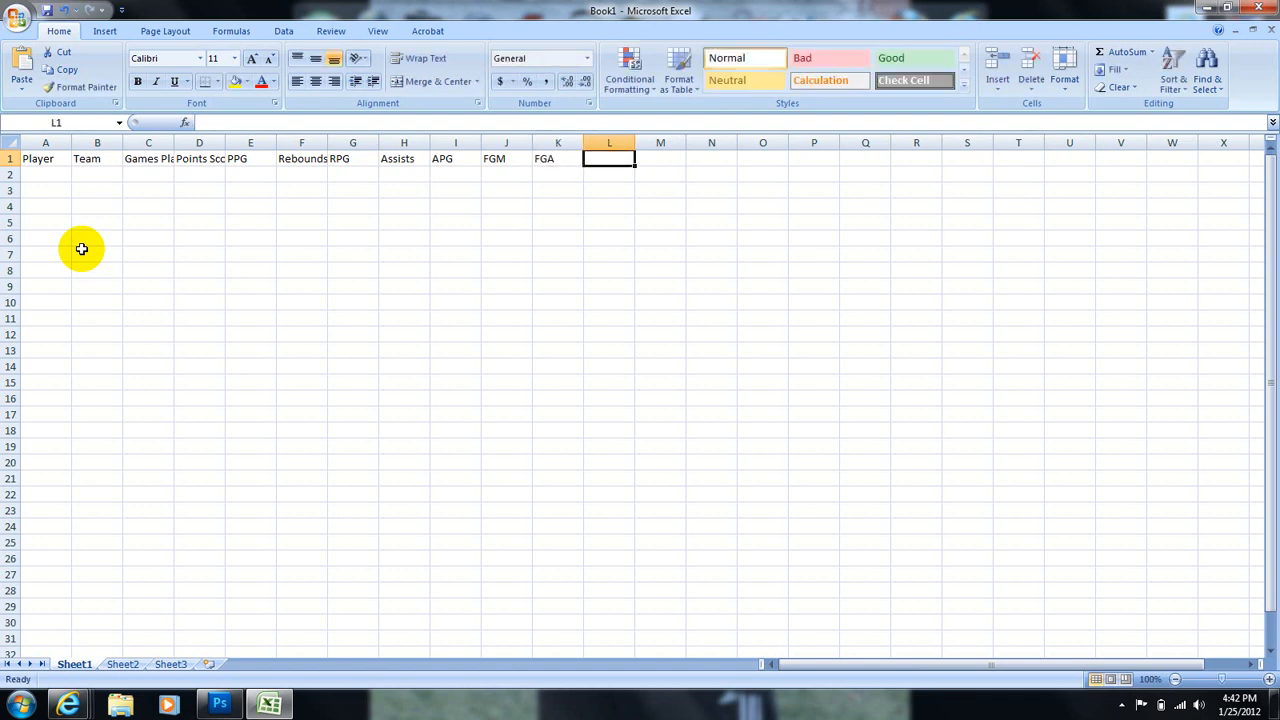
text(FG%)
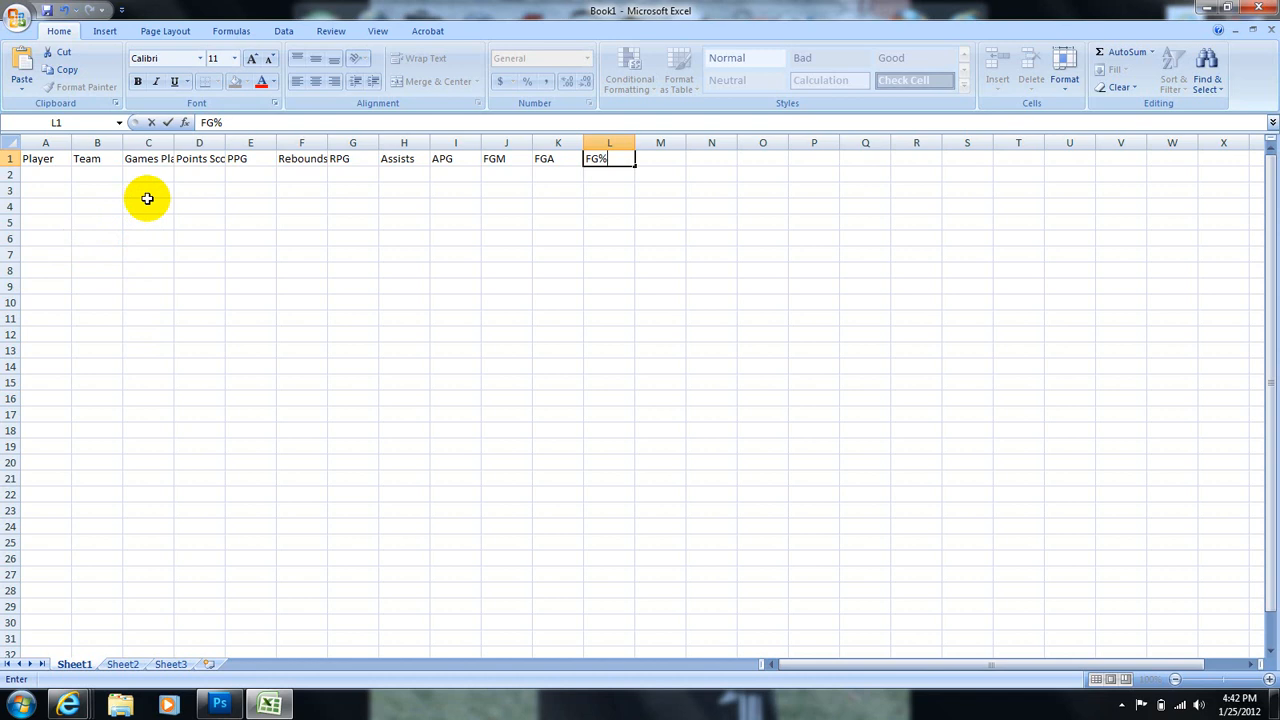
Step: Select the PPG, RPG, APG and FG% columns together, and clear the selection
click(247, 137)
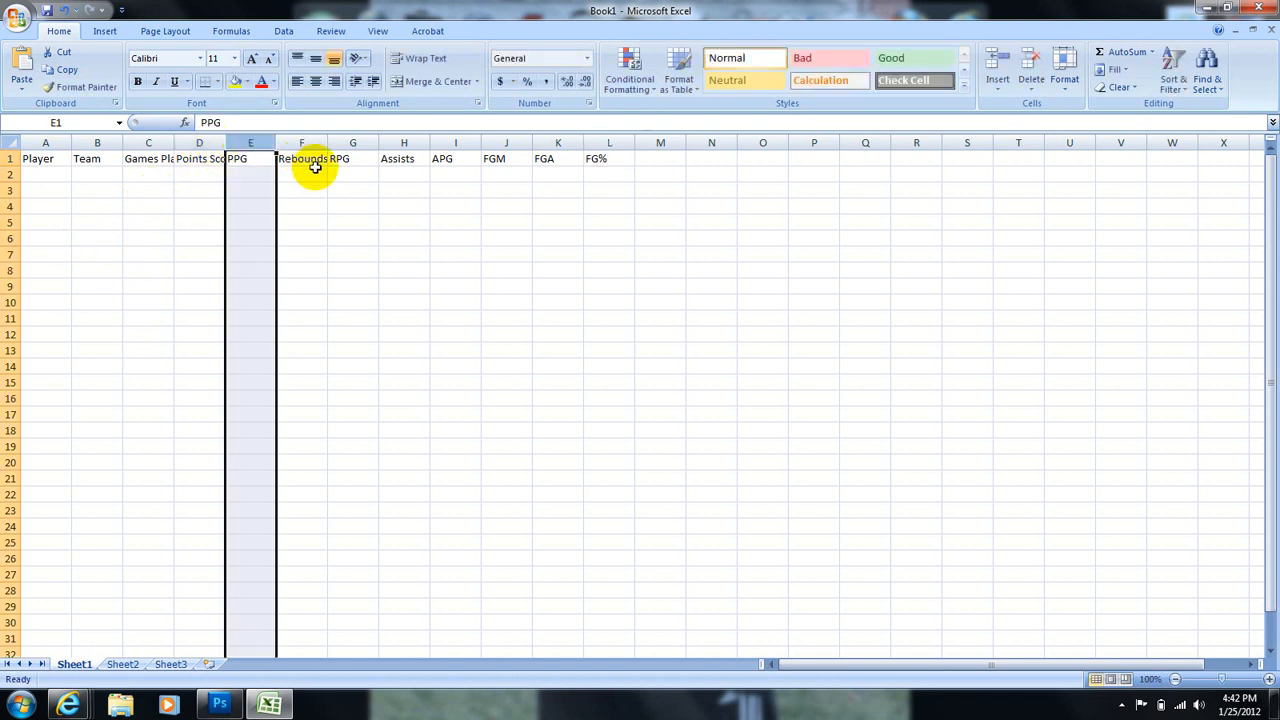
ctrl+click(350, 142)
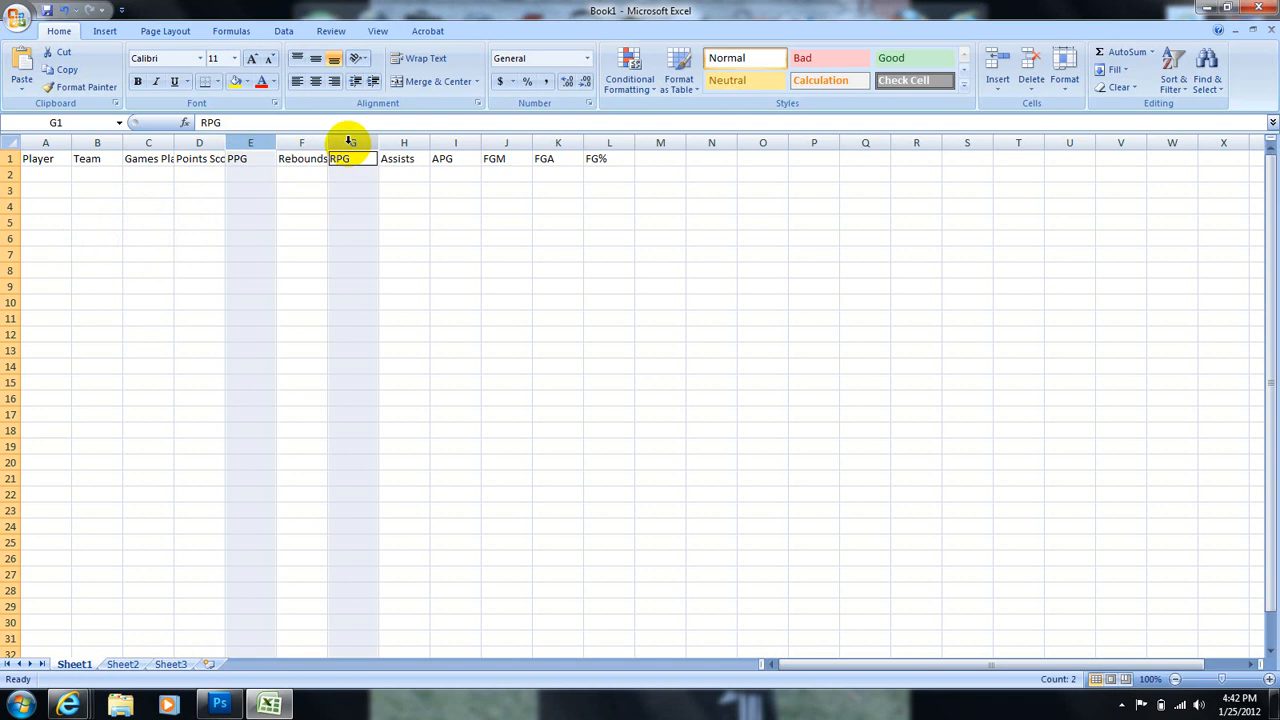
ctrl+click(453, 140)
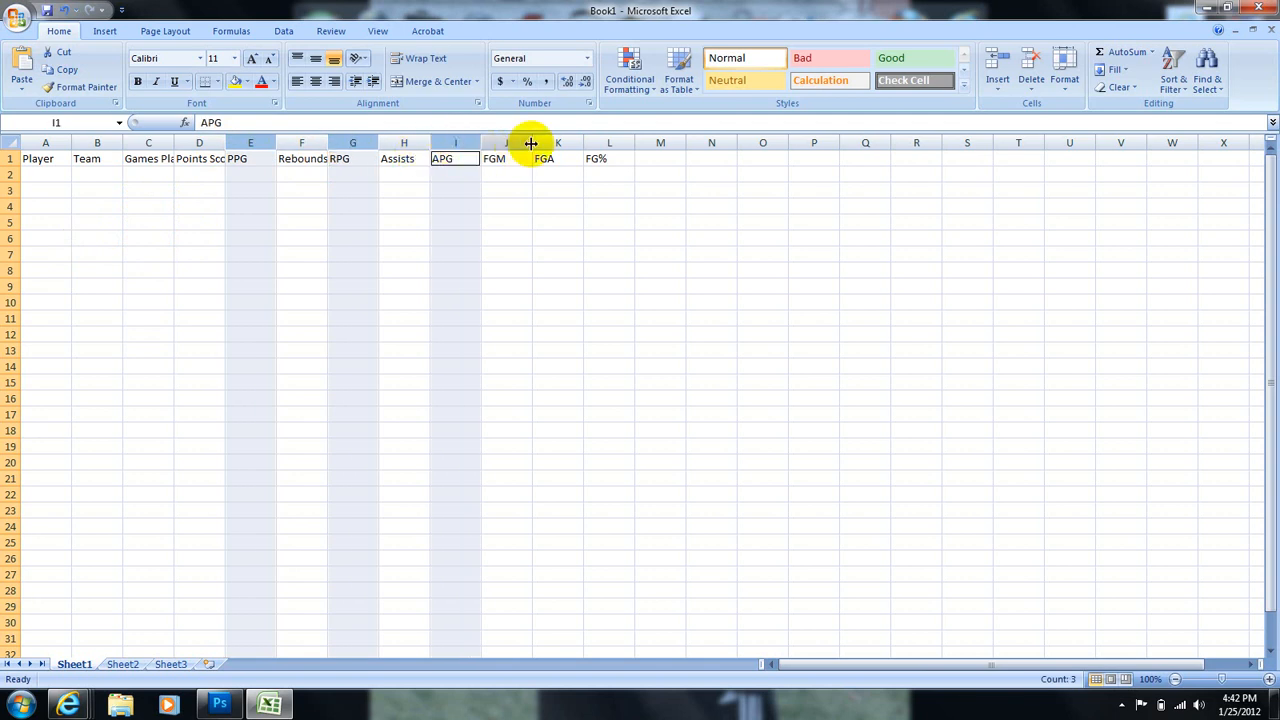
ctrl+click(597, 140)
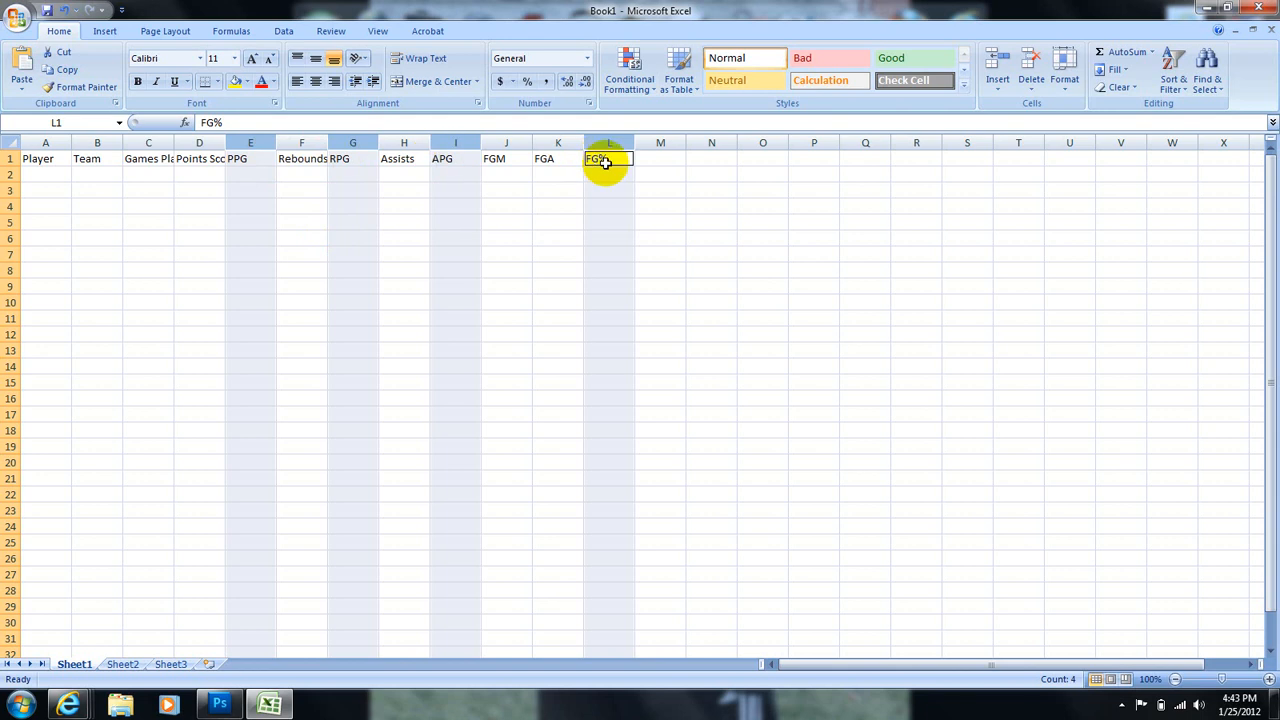
click(65, 219)
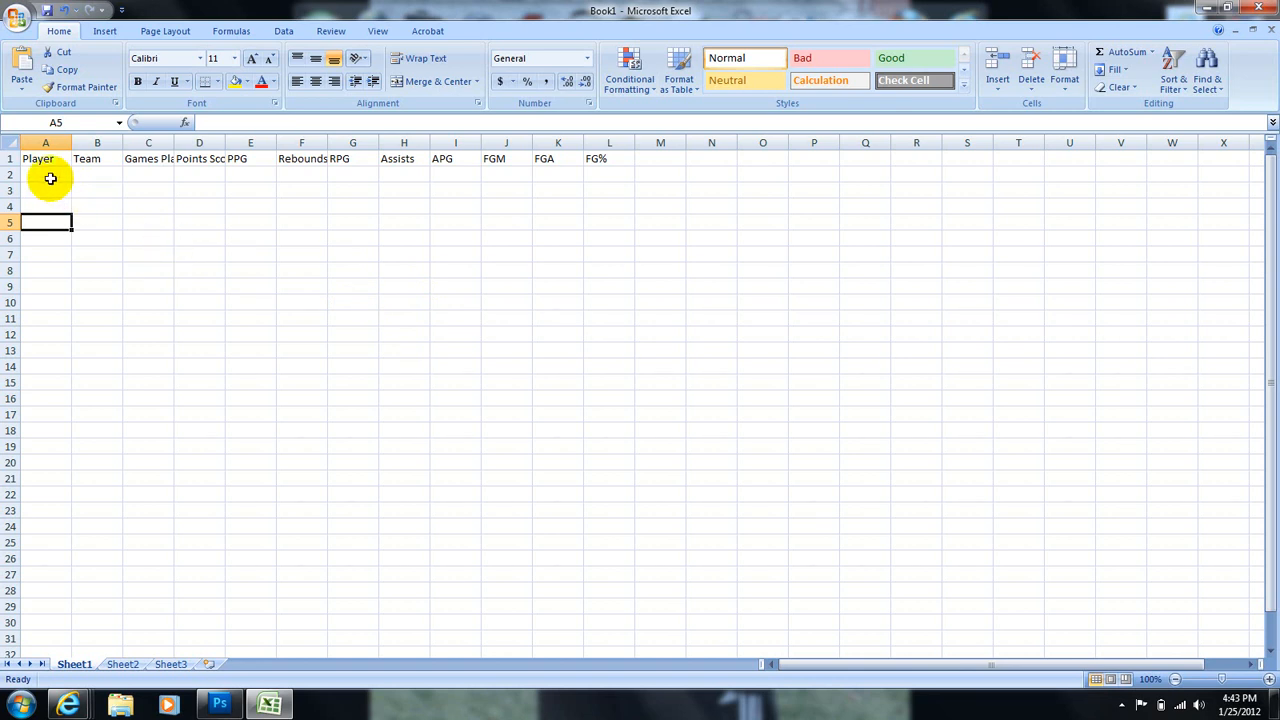
Step: Make the column headings in A1 to L1 bold and set their font size to 14
drag(49, 162, 592, 153)
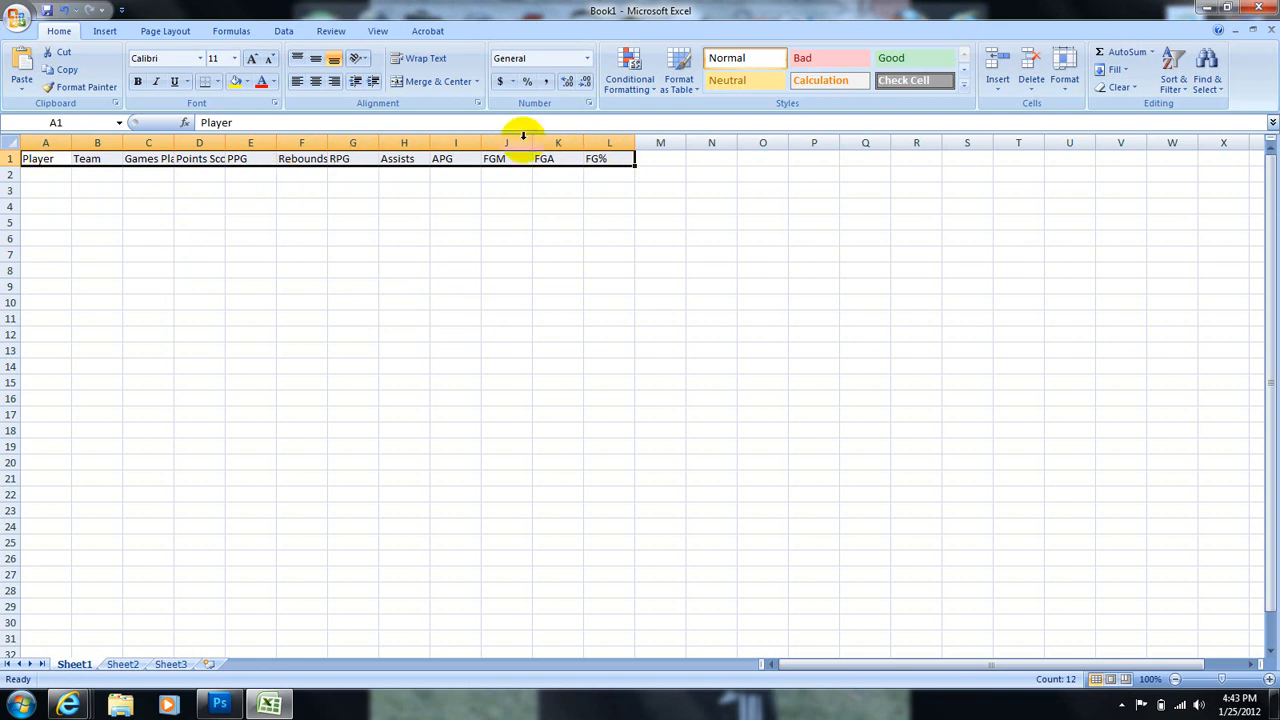
click(8, 206)
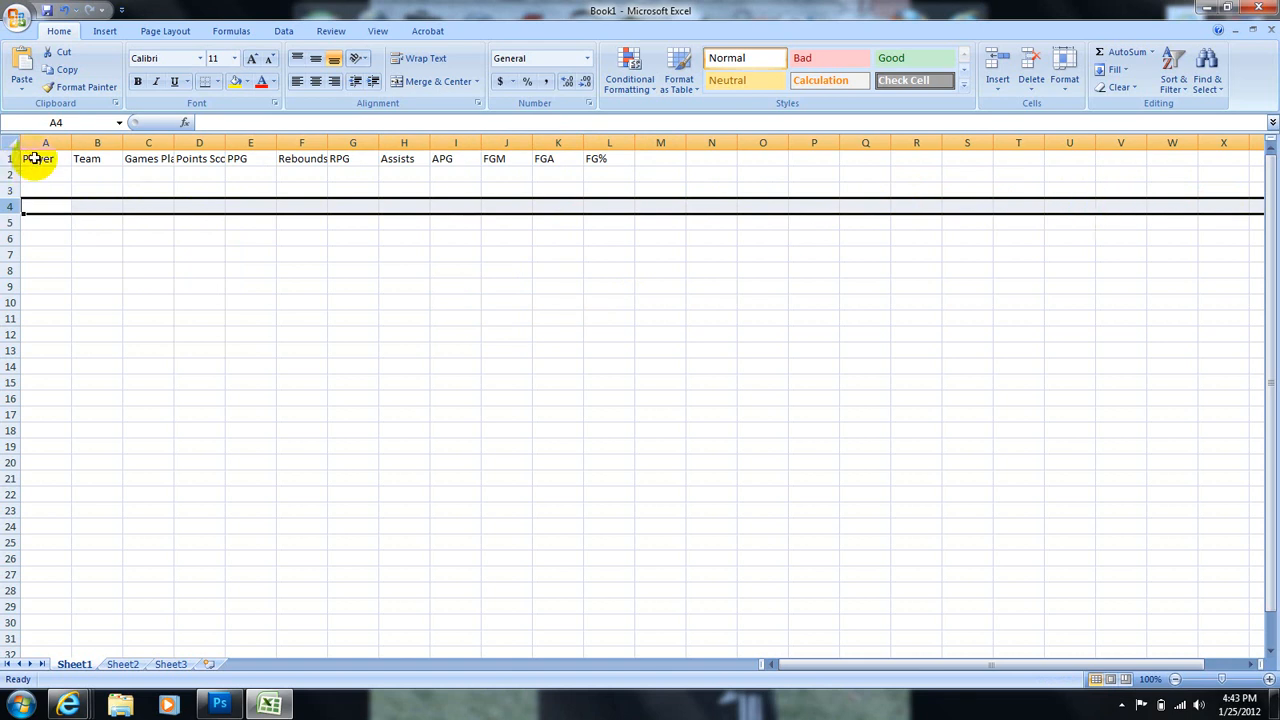
drag(35, 158, 609, 158)
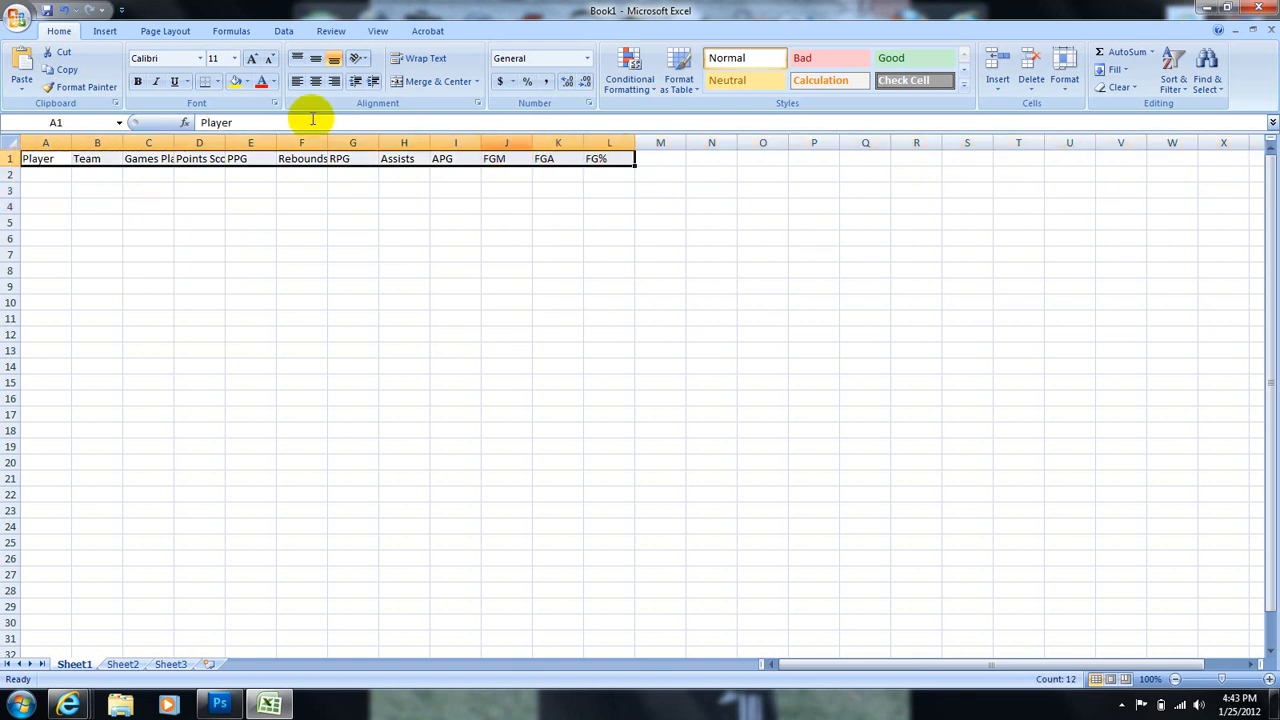
click(138, 81)
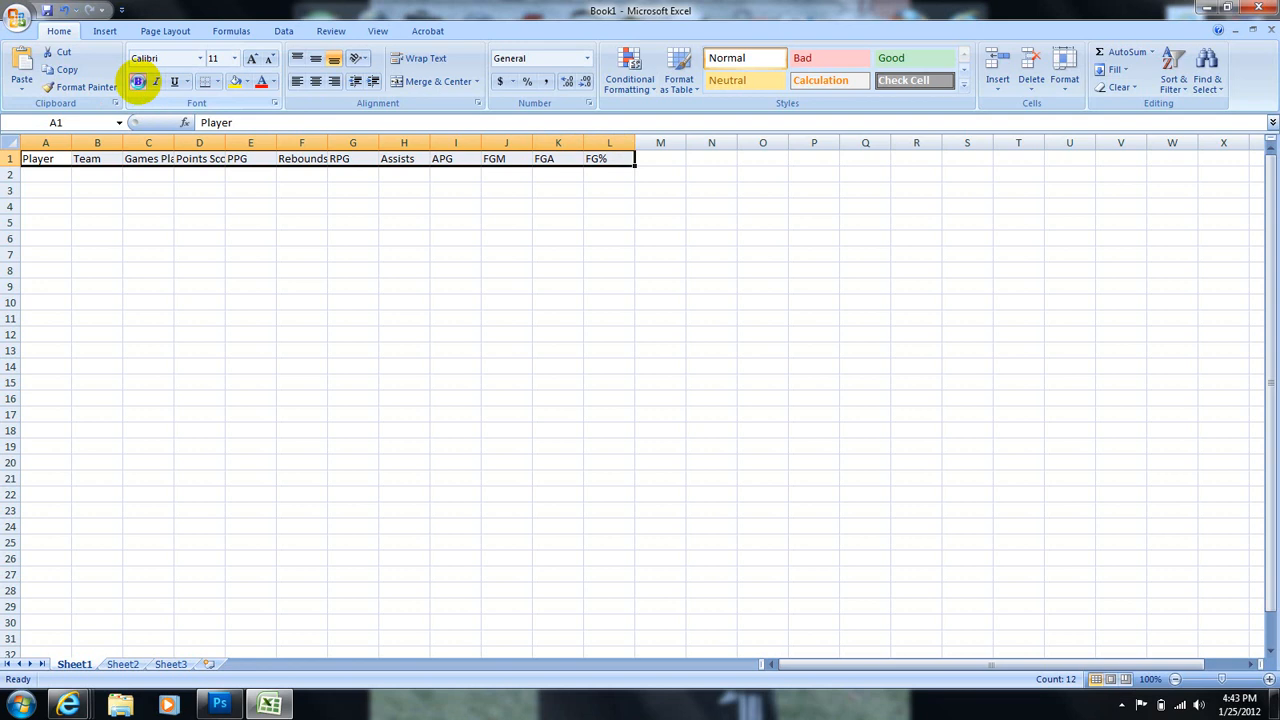
click(234, 58)
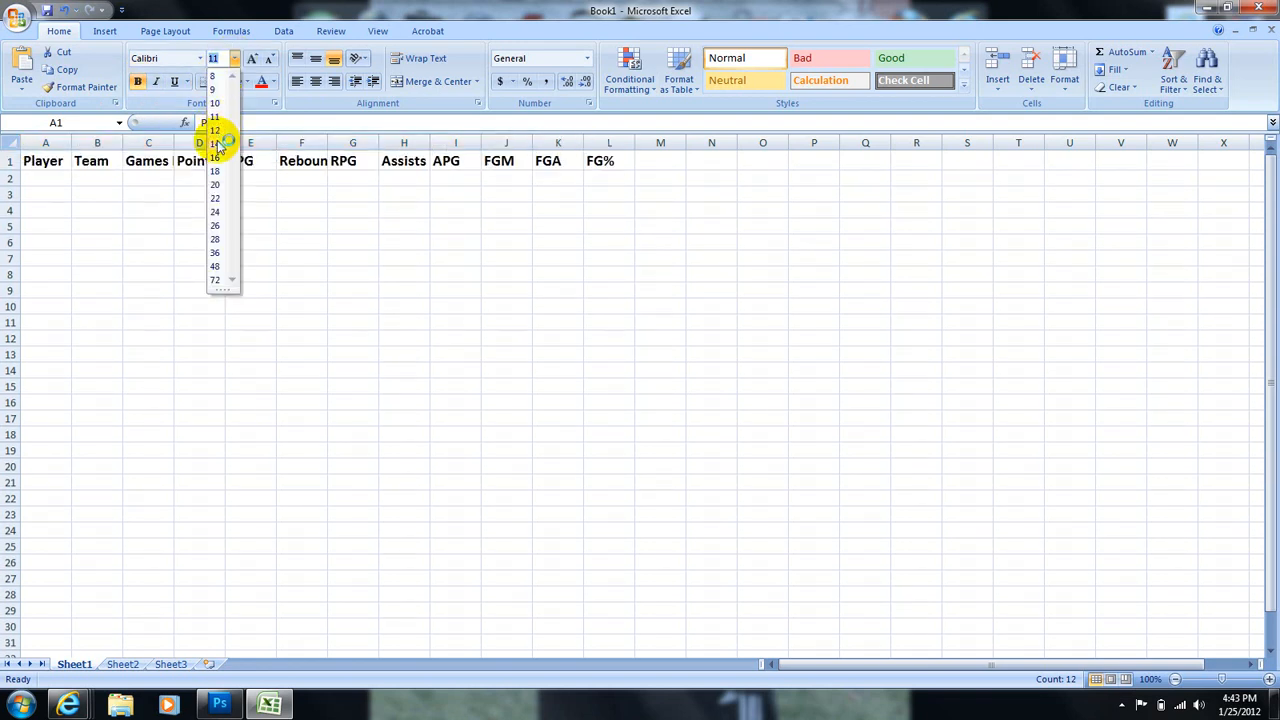
click(220, 138)
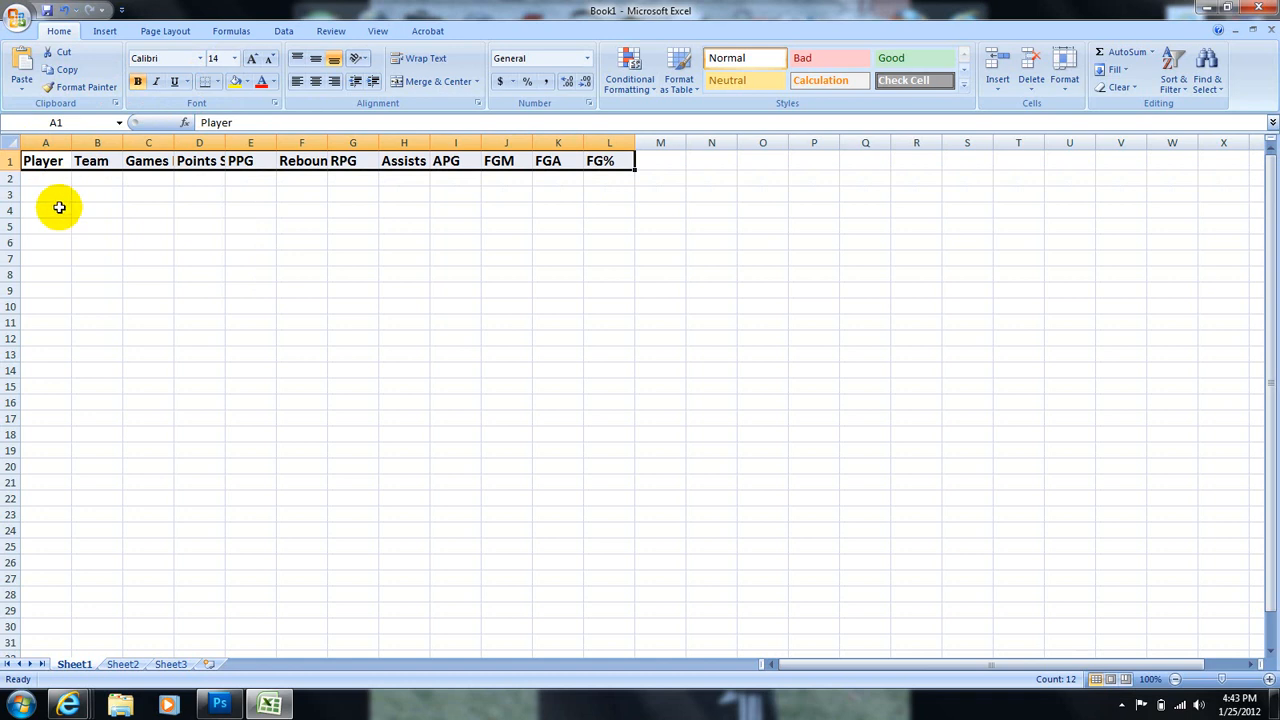
Step: Widen the Player column by entering a larger column width
click(44, 140)
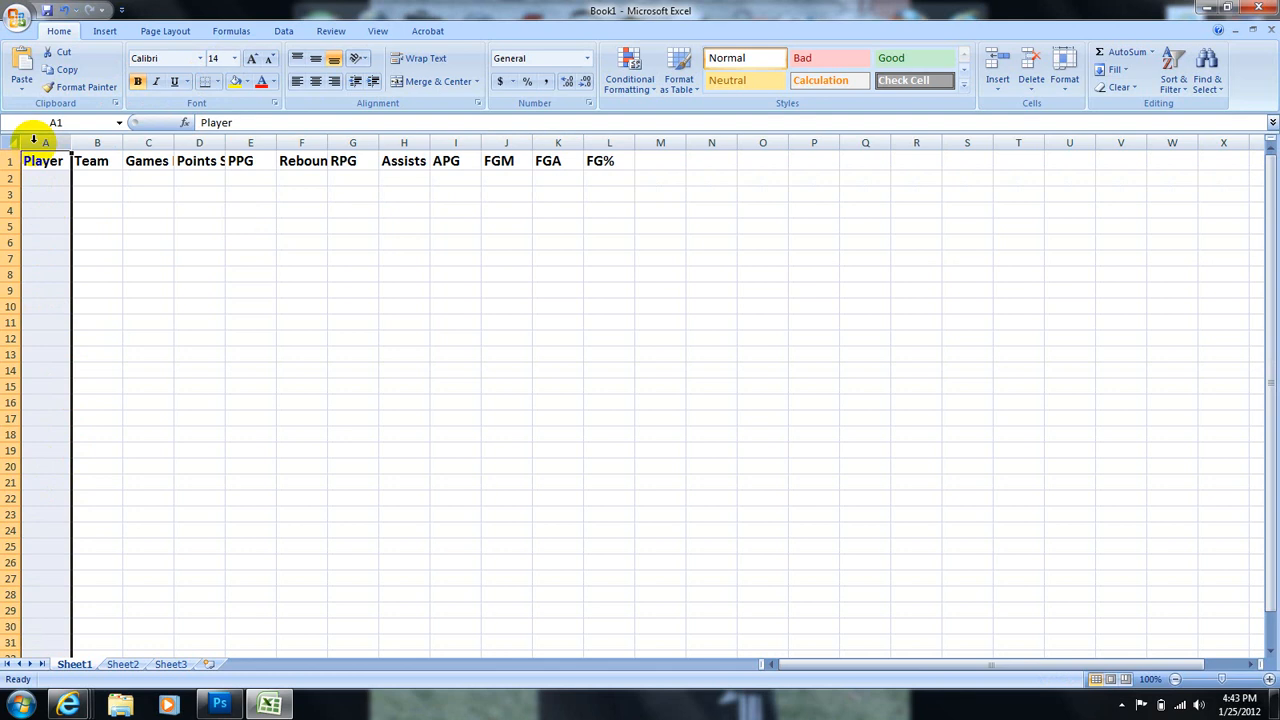
right_click(43, 140)
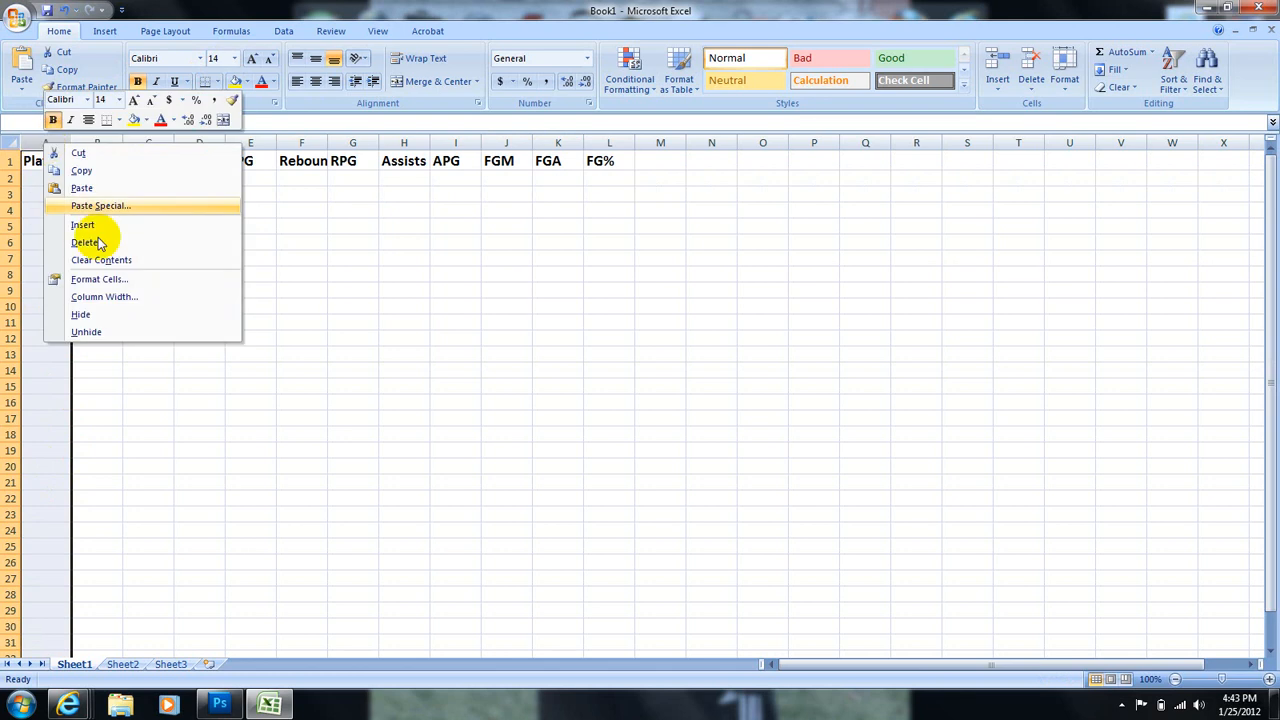
click(104, 297)
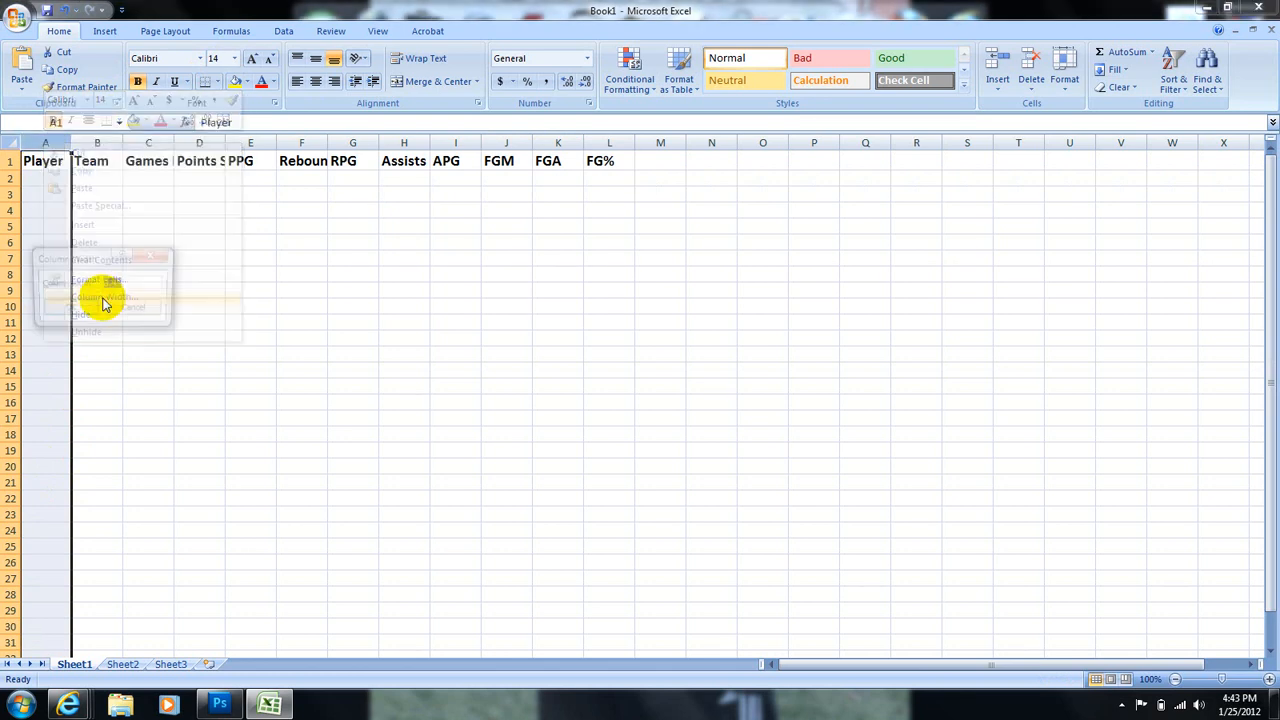
drag(86, 251, 318, 234)
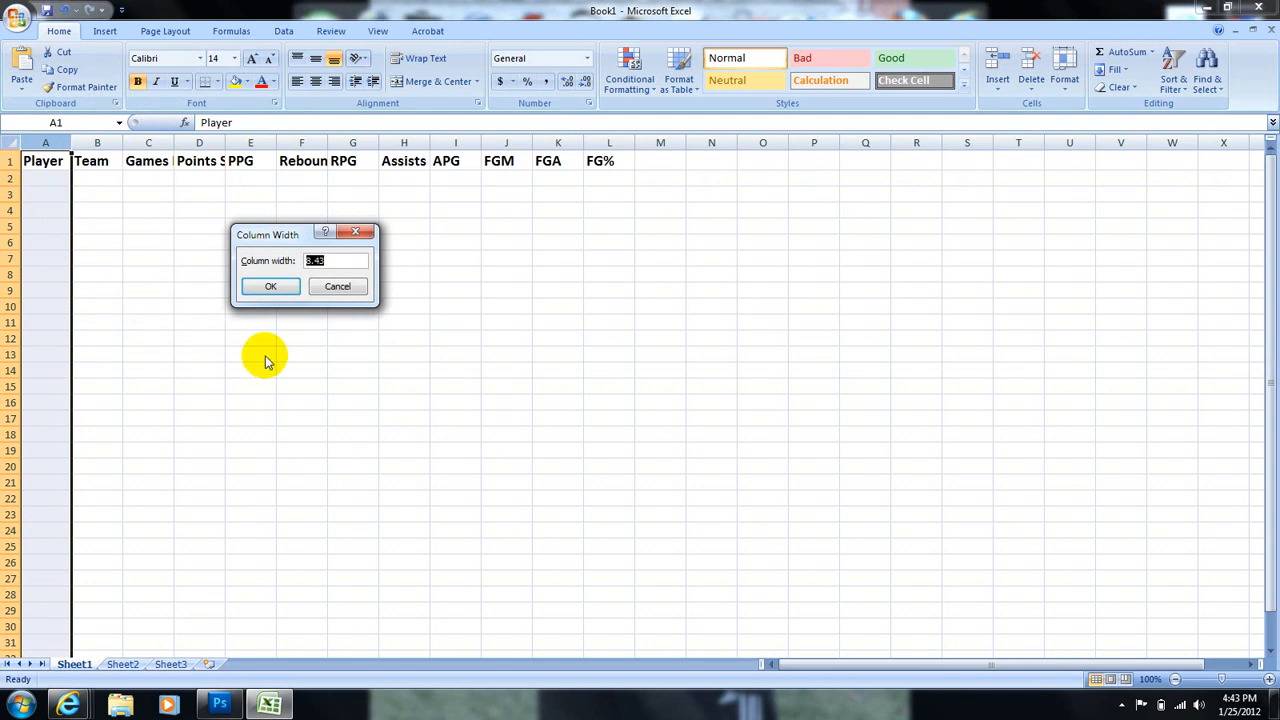
key(Return)
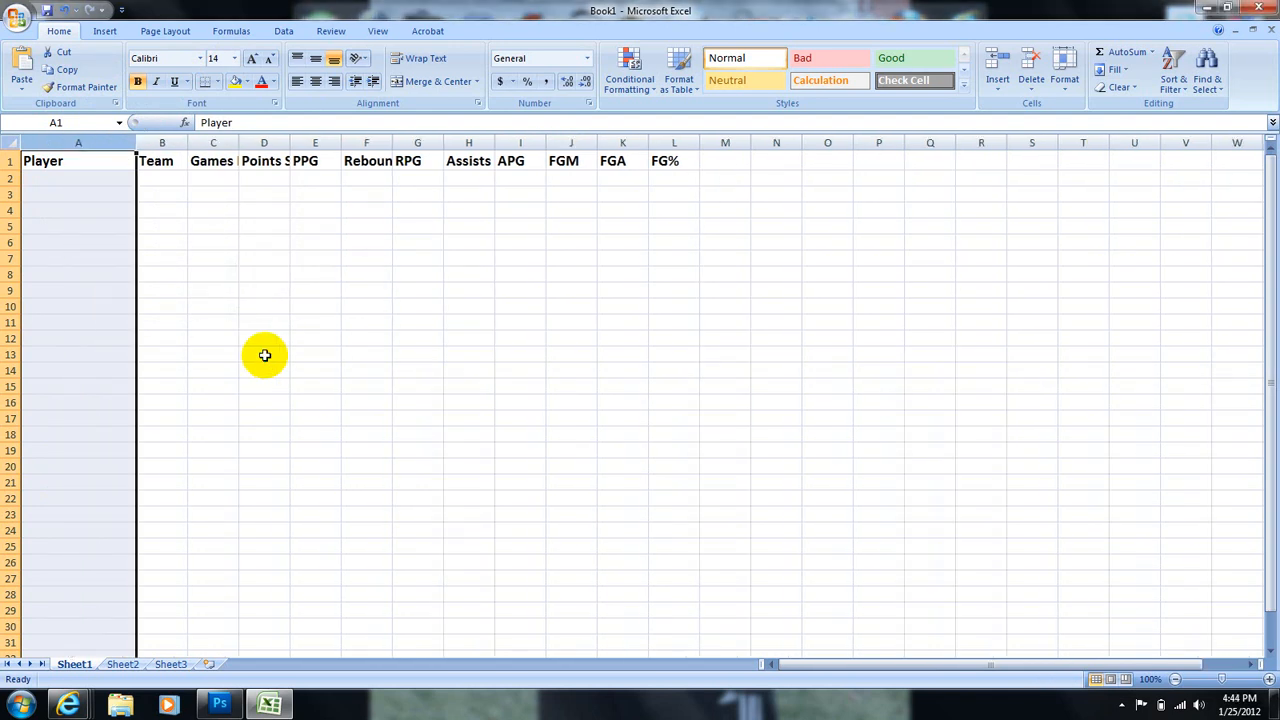
Step: Look through the columns from Team to FG% one by one, checking how their headings fit the column widths
click(155, 140)
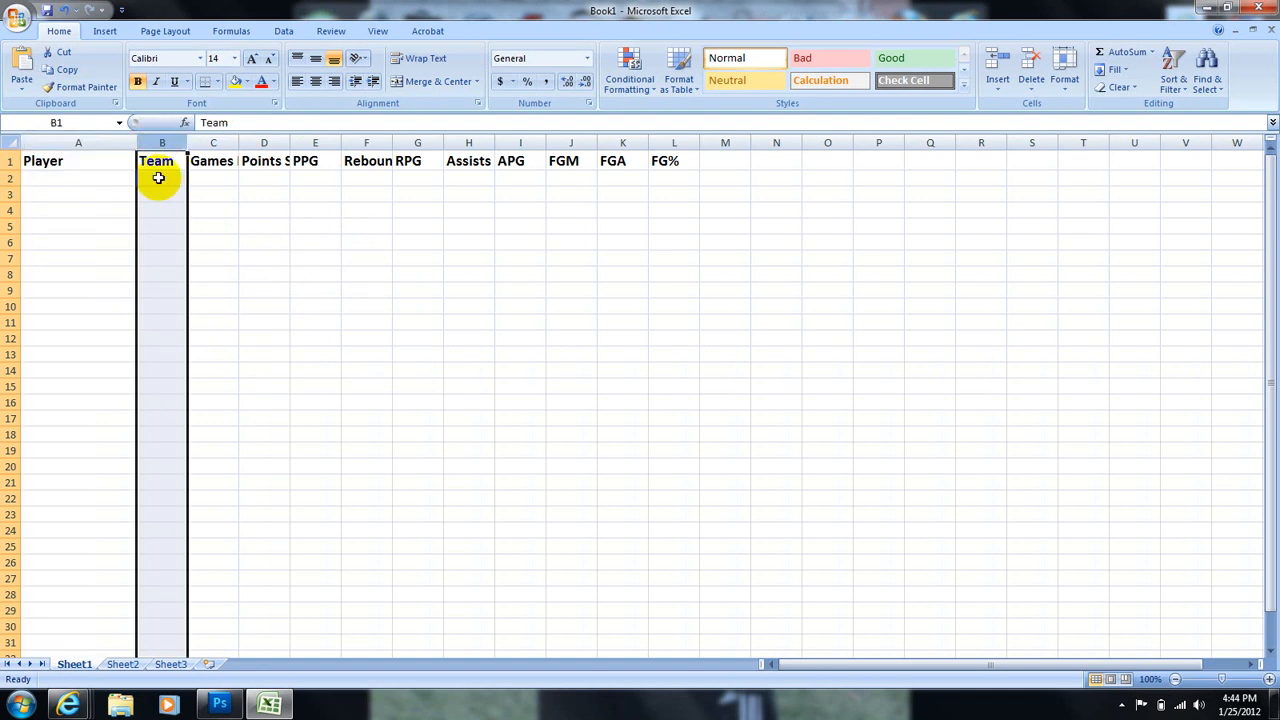
click(211, 143)
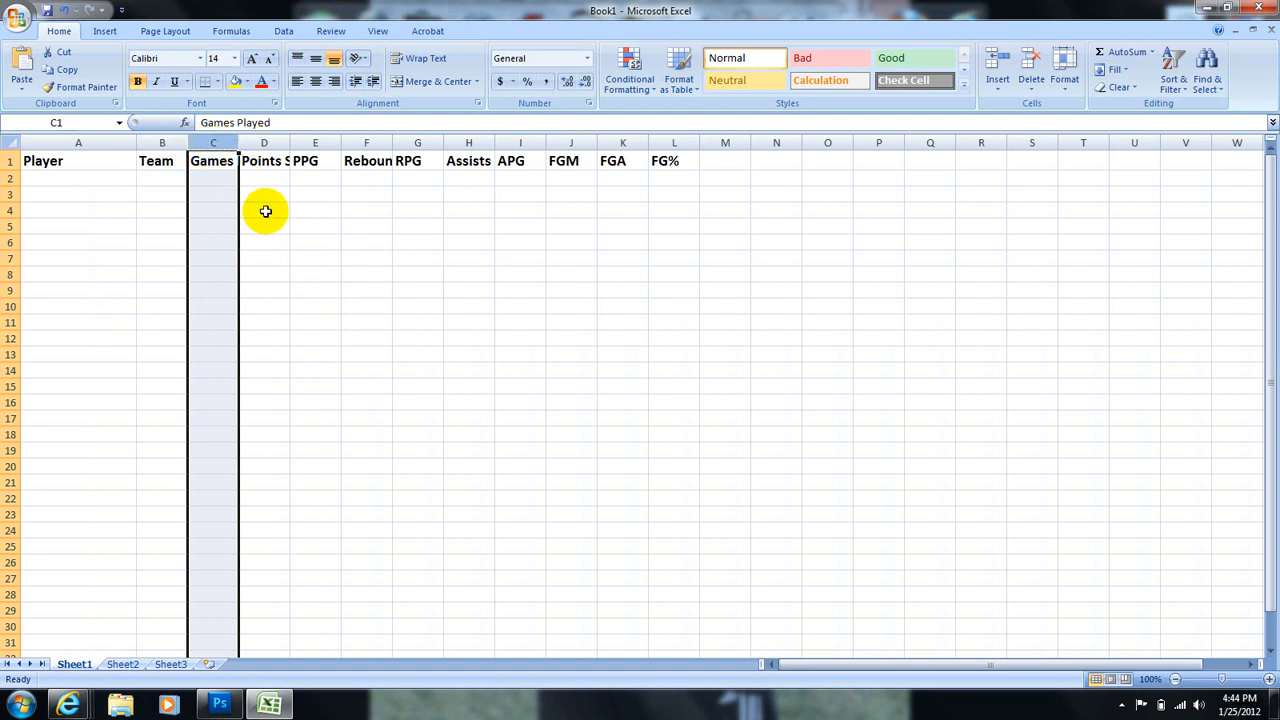
click(263, 142)
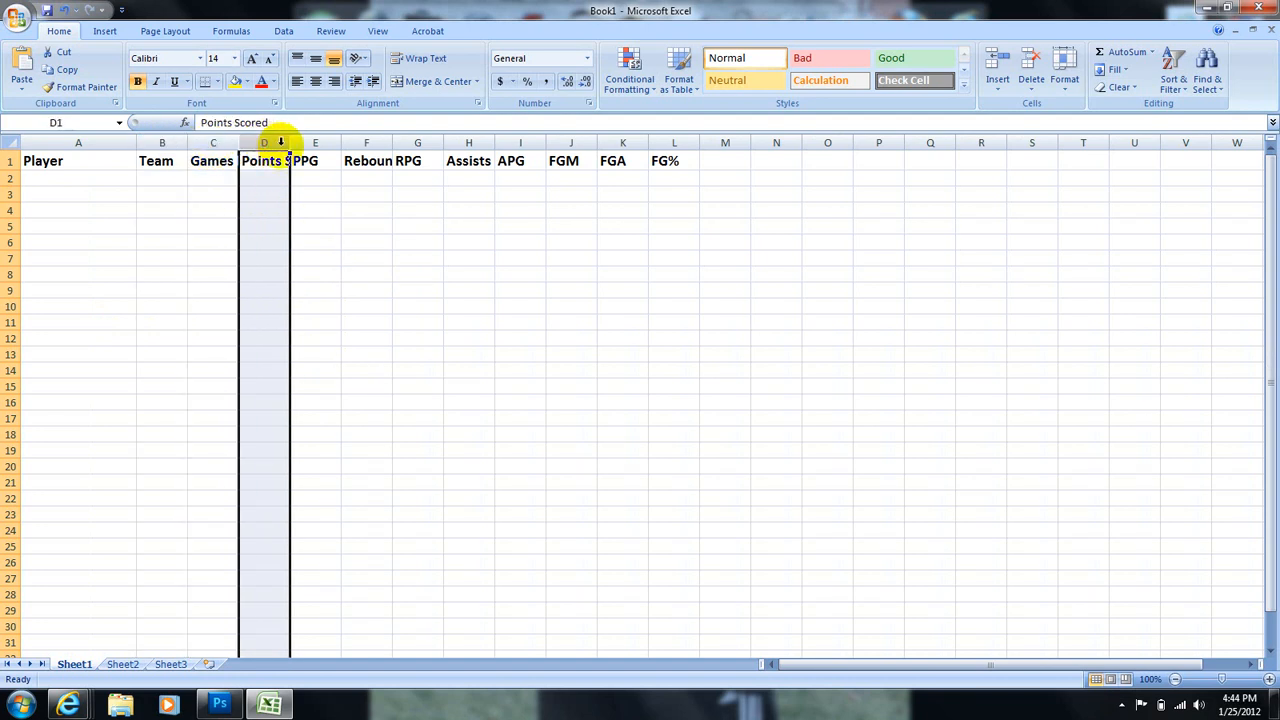
click(316, 143)
click(362, 143)
click(470, 142)
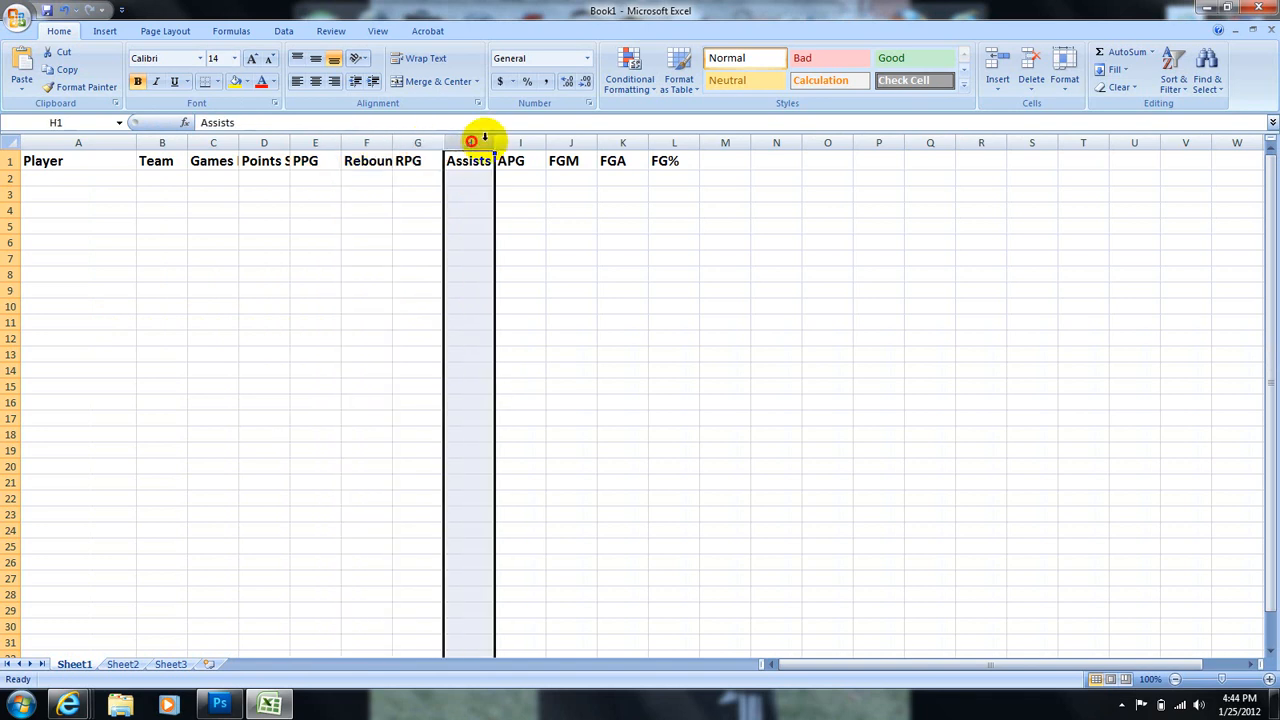
click(520, 142)
click(571, 142)
click(624, 142)
click(674, 143)
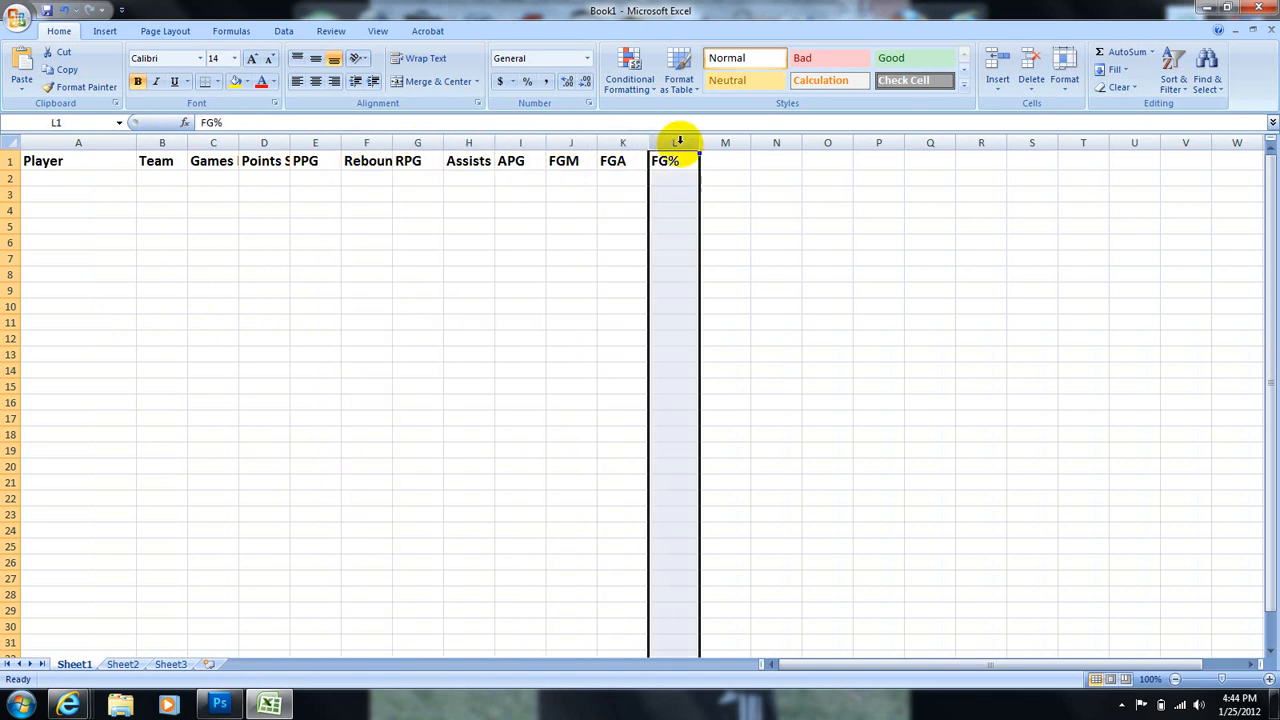
click(218, 170)
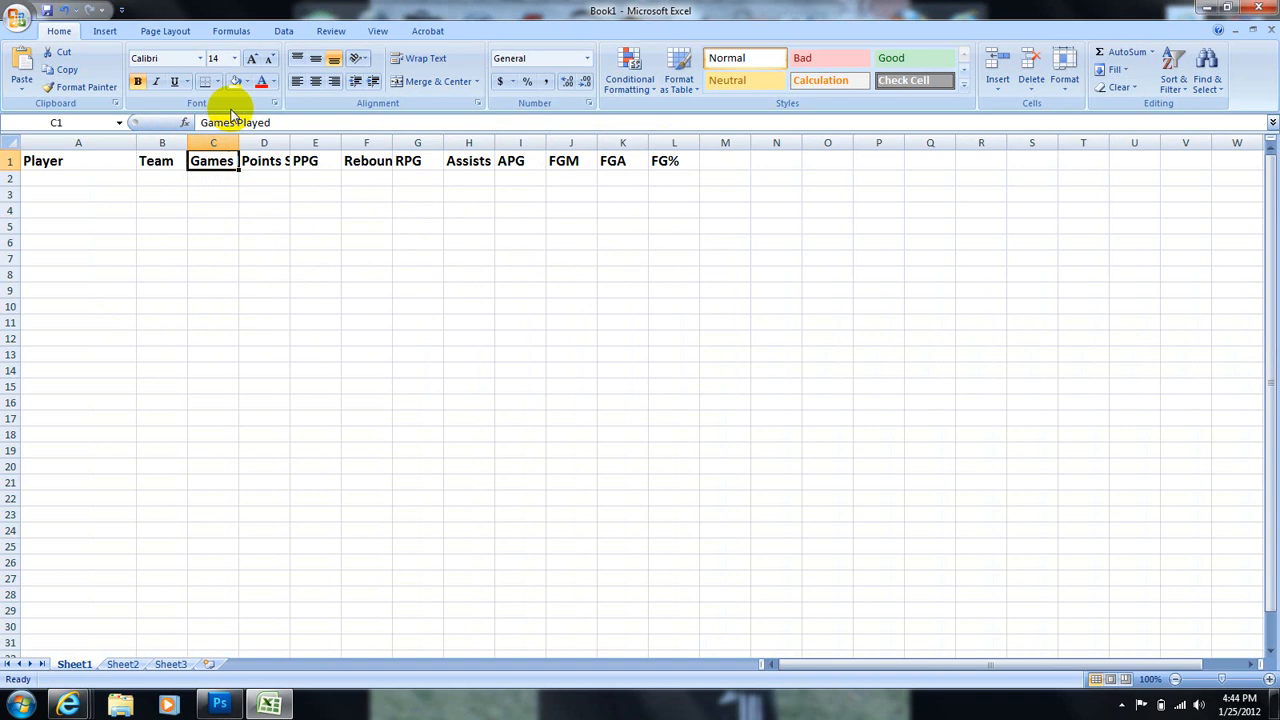
click(210, 213)
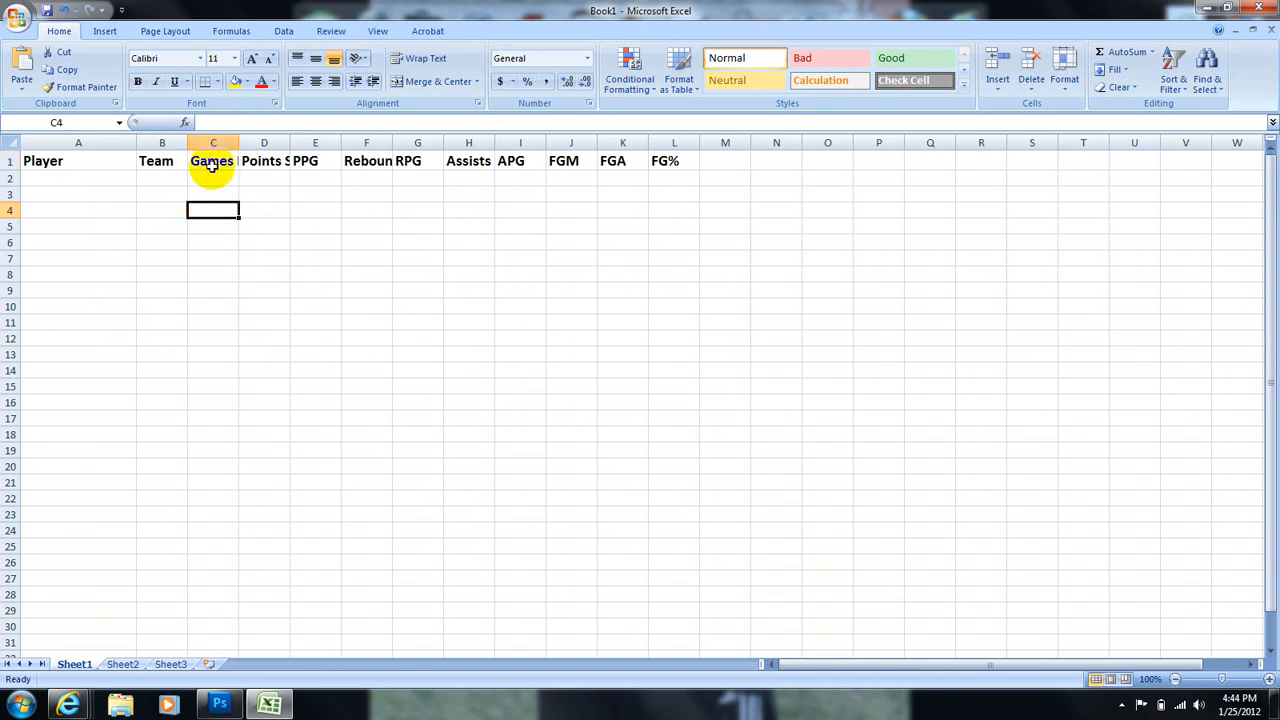
Step: Rotate the headings from Games Played to FG% in C1 to L1 to a 45-degree text orientation
drag(211, 166, 671, 163)
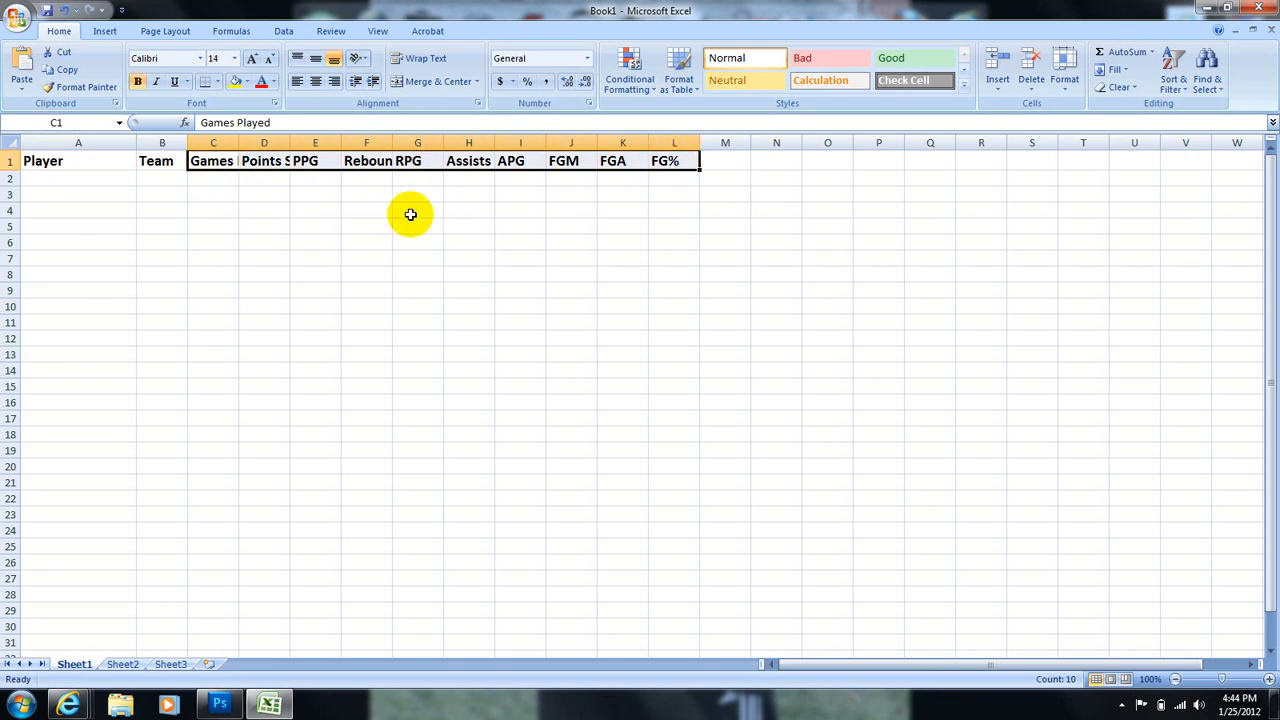
right_click(211, 163)
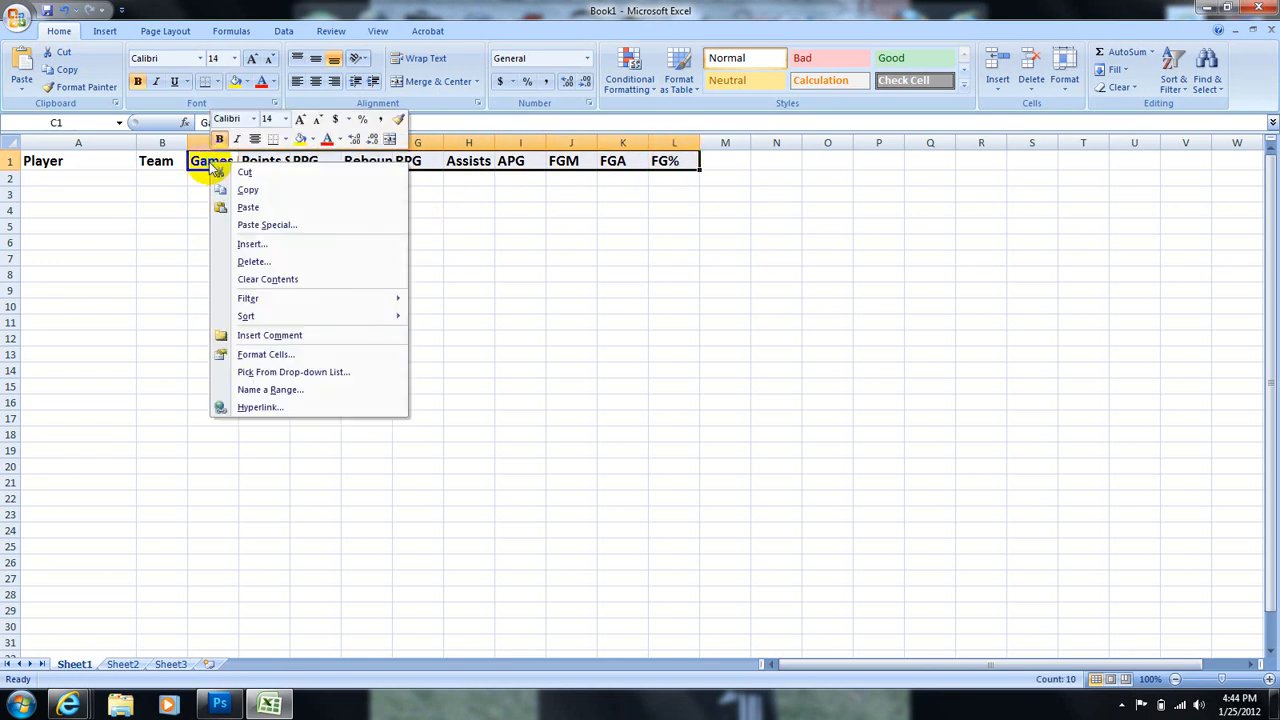
click(265, 356)
drag(379, 179, 983, 185)
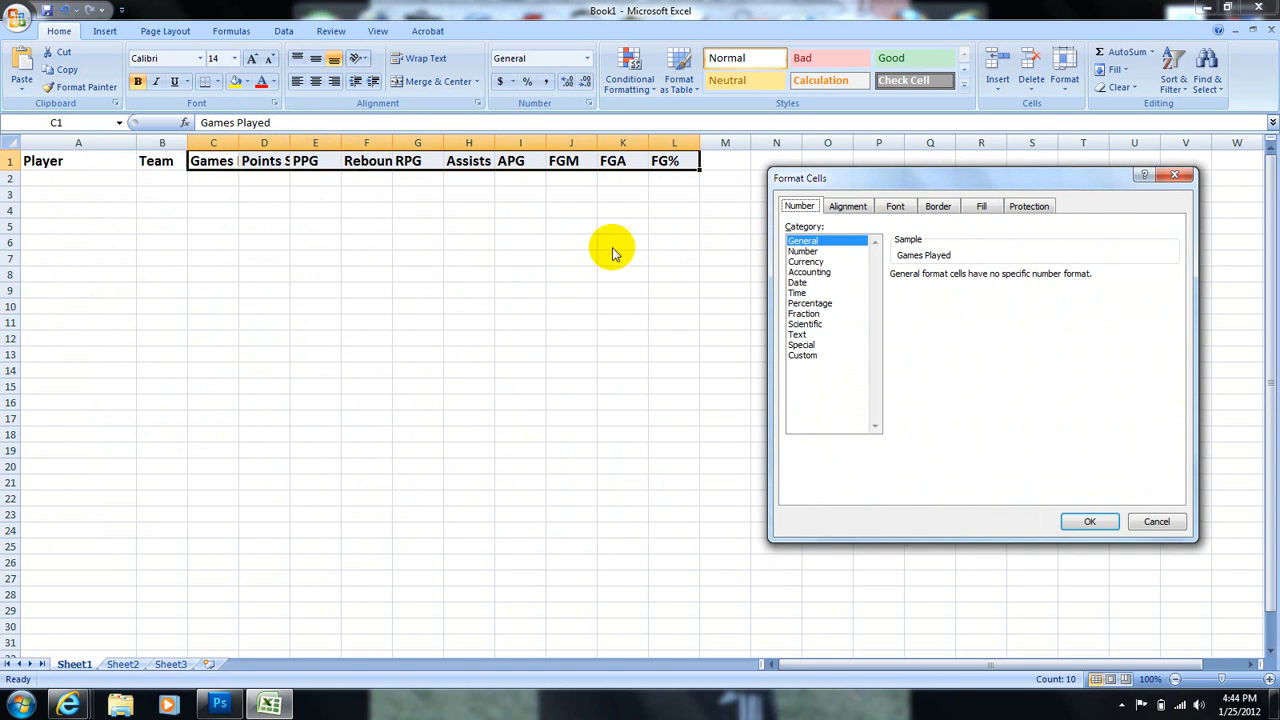
click(850, 210)
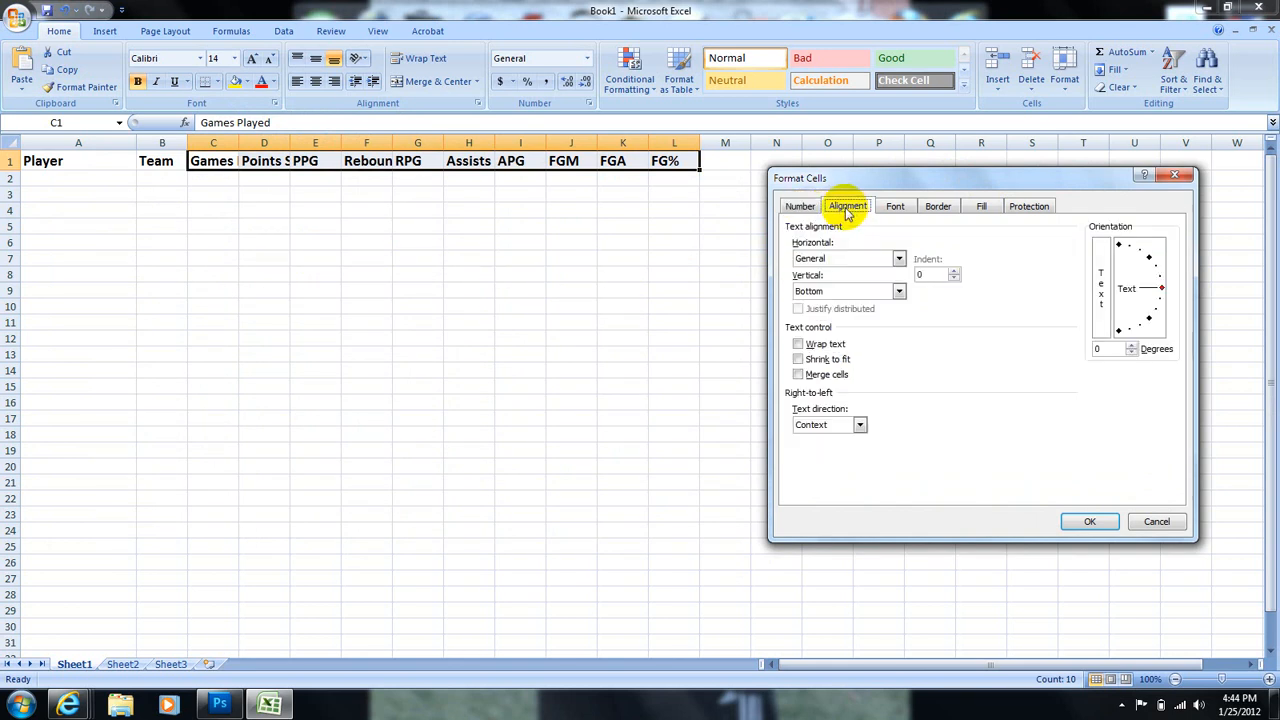
click(1150, 259)
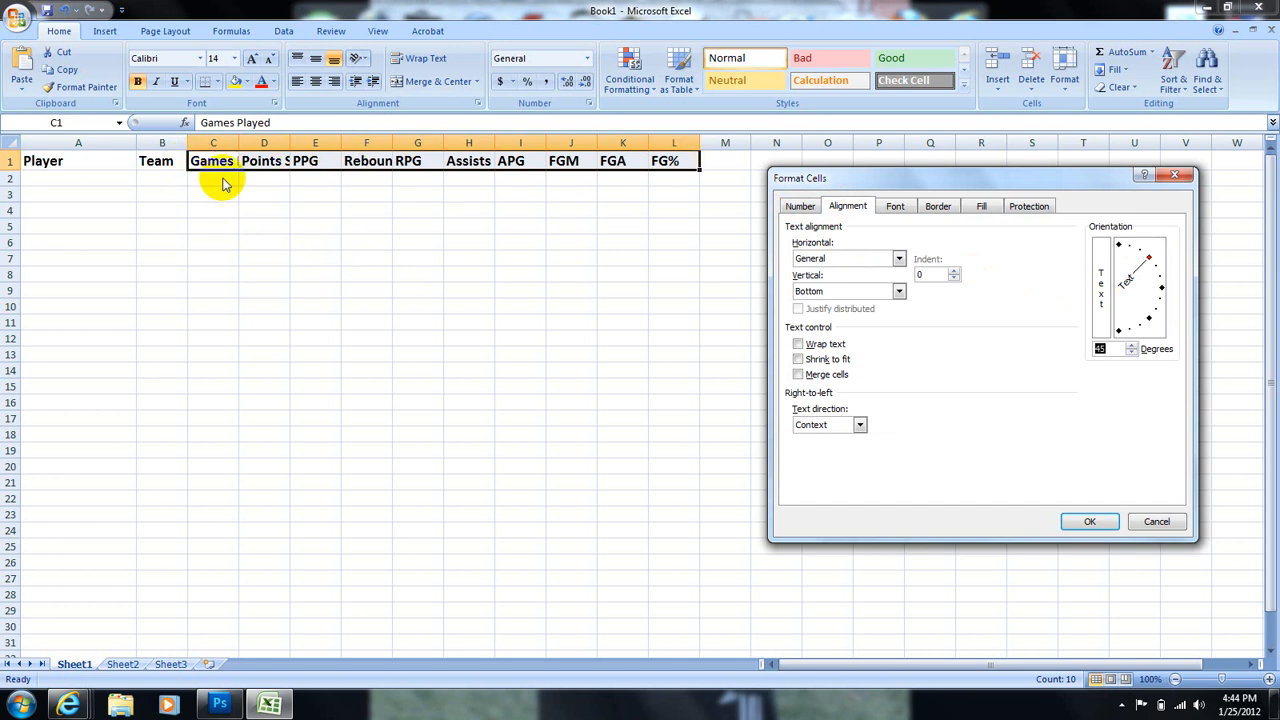
click(1080, 521)
click(264, 302)
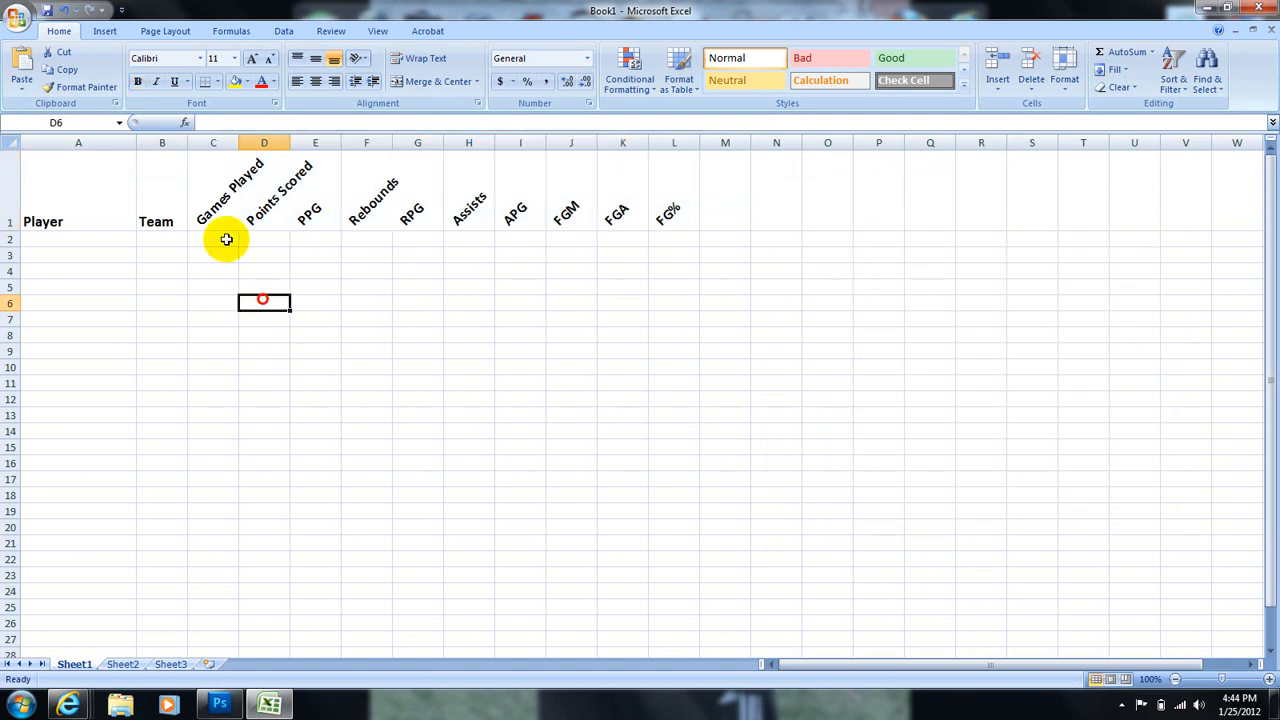
click(223, 222)
click(314, 210)
click(389, 209)
click(180, 325)
Step: Fill the heading cells A1 to L1 with light grey and apply All Borders to them
drag(54, 217, 651, 200)
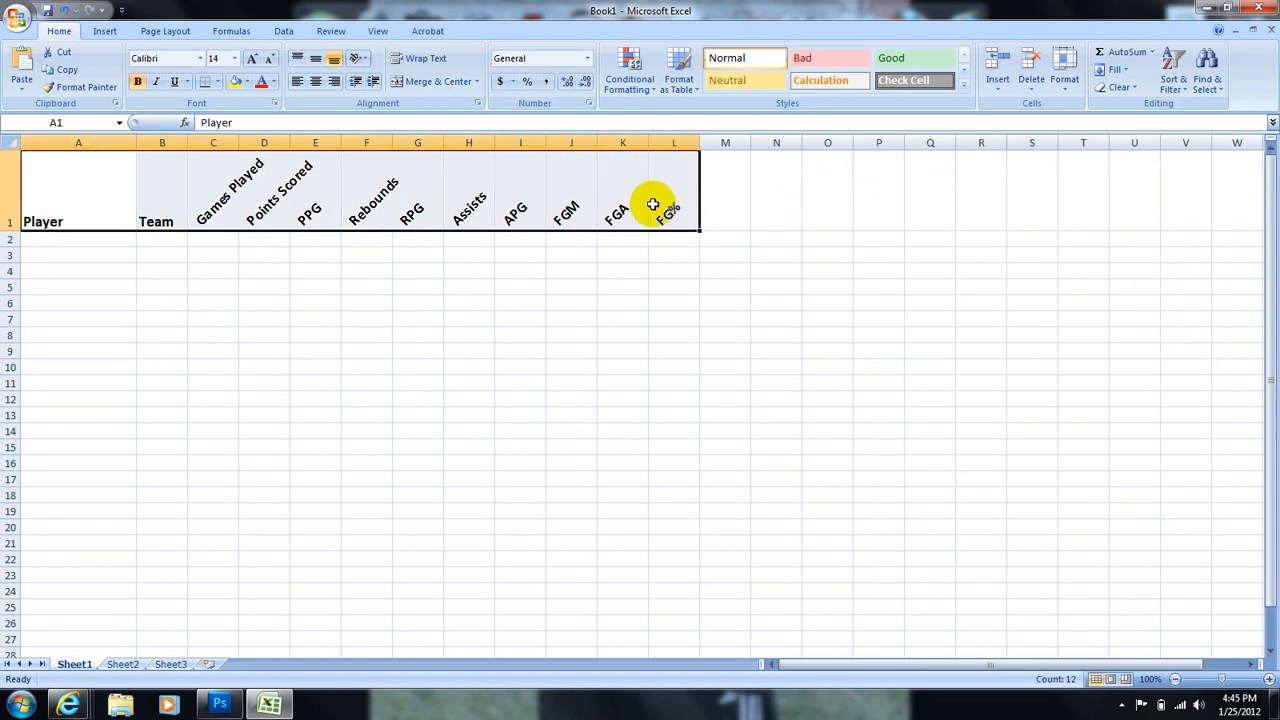
click(246, 82)
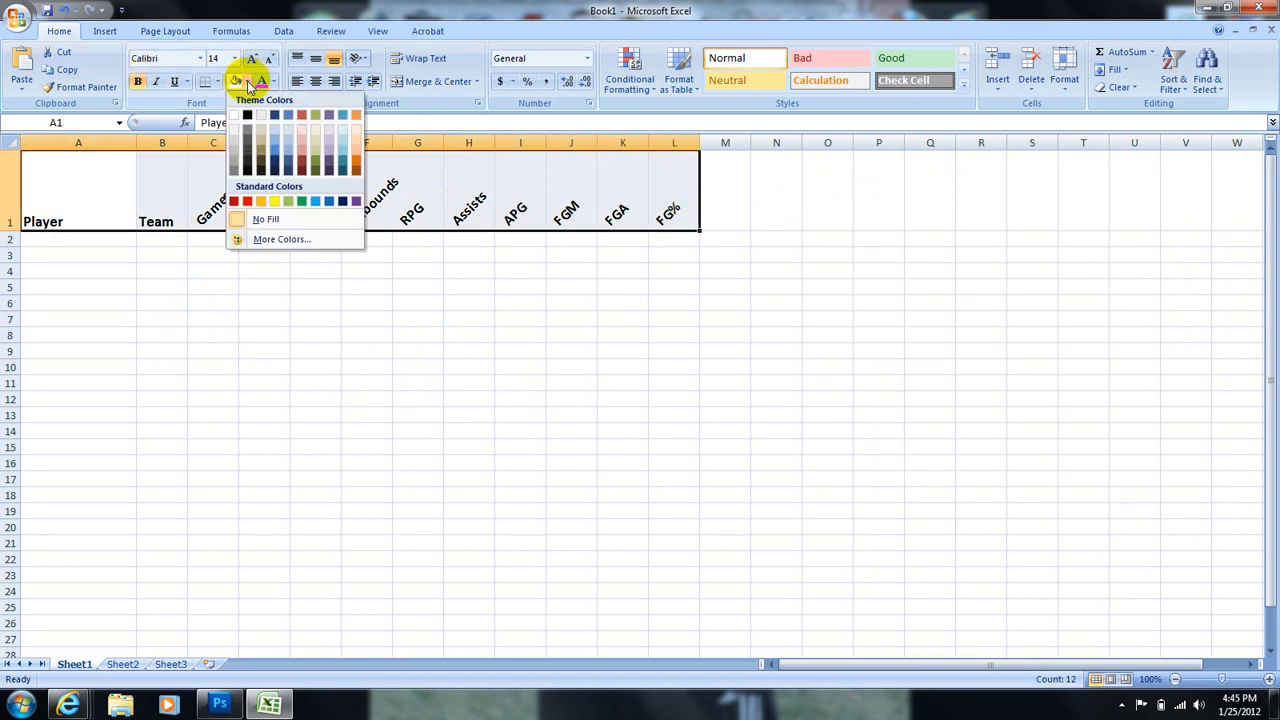
click(234, 143)
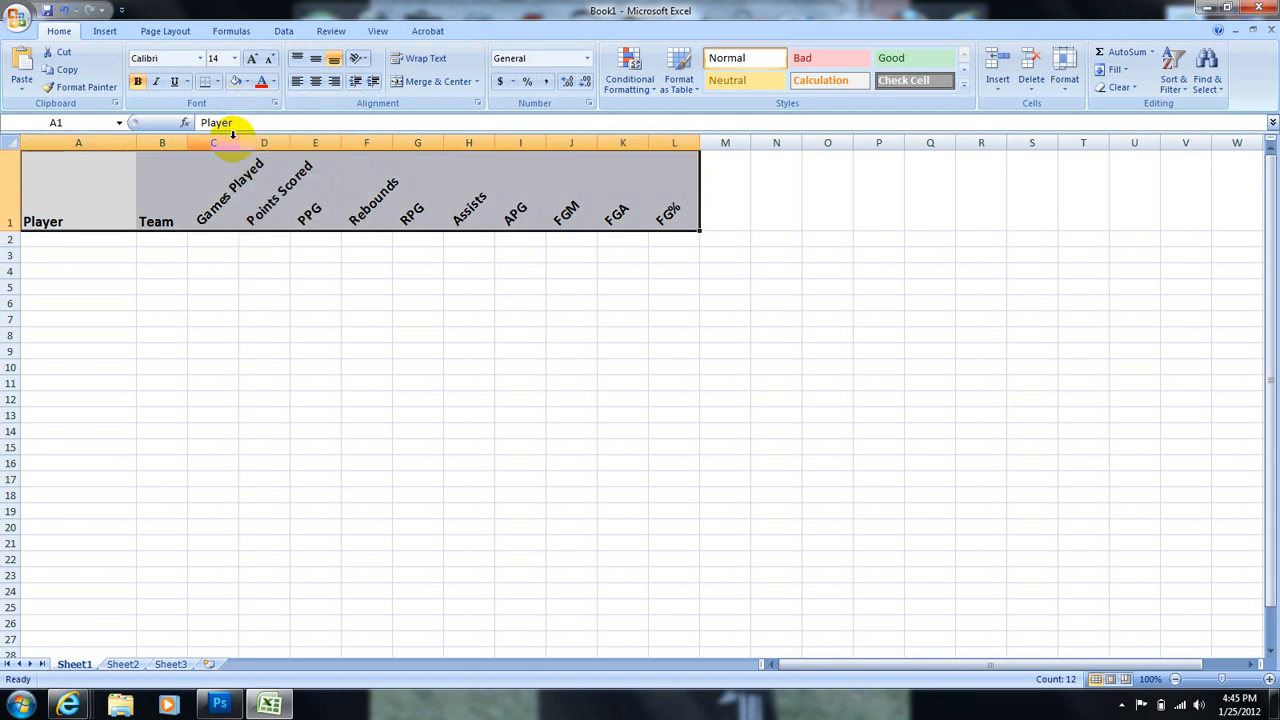
click(217, 84)
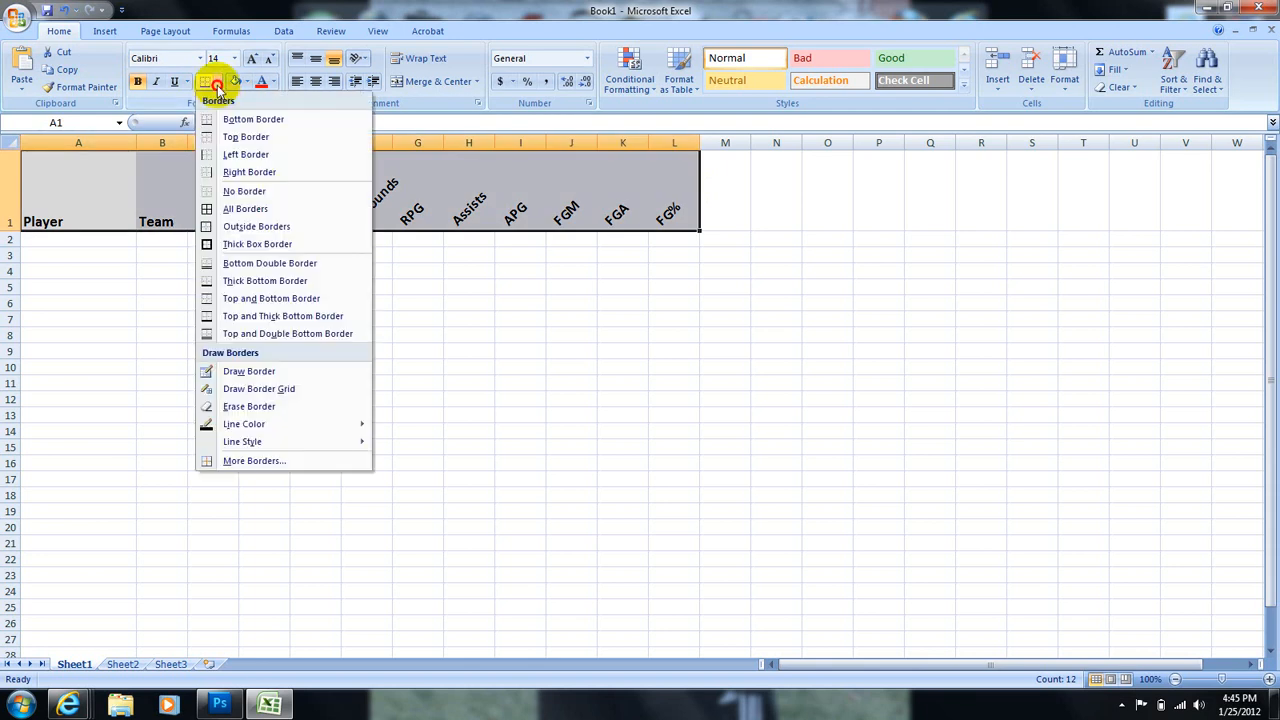
click(228, 197)
click(194, 252)
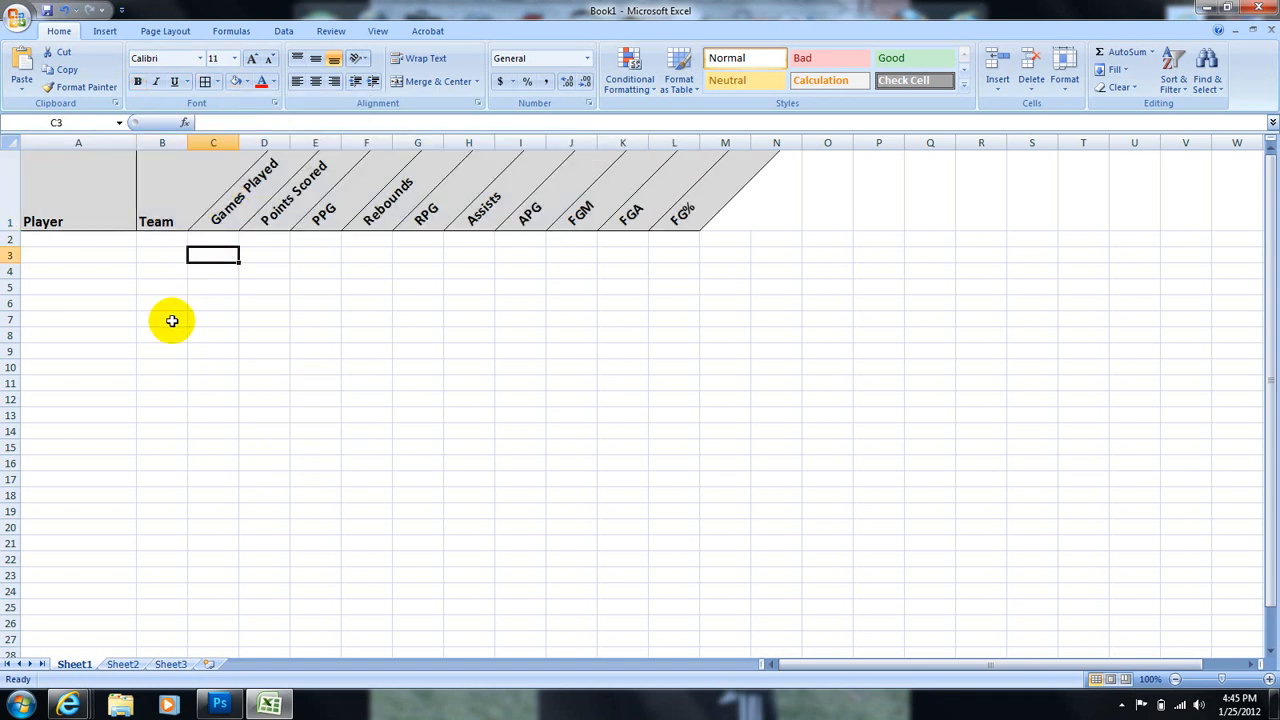
click(117, 240)
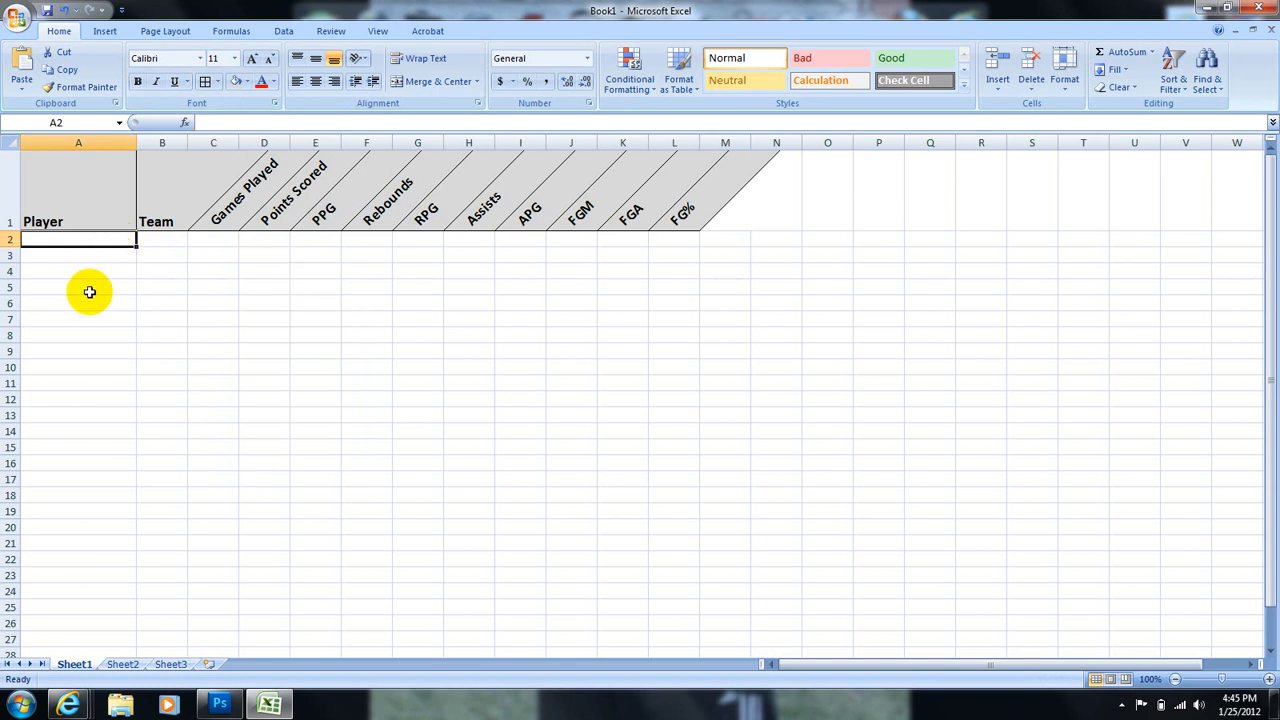
click(70, 142)
click(69, 141)
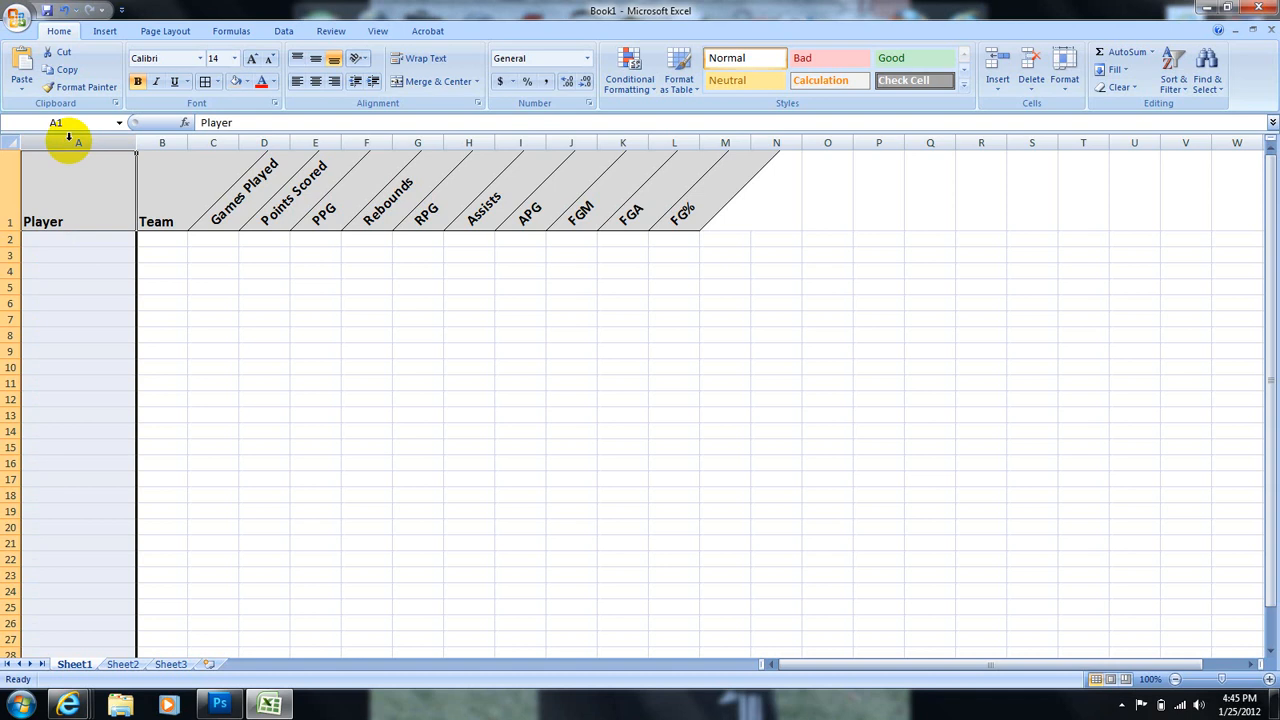
click(164, 142)
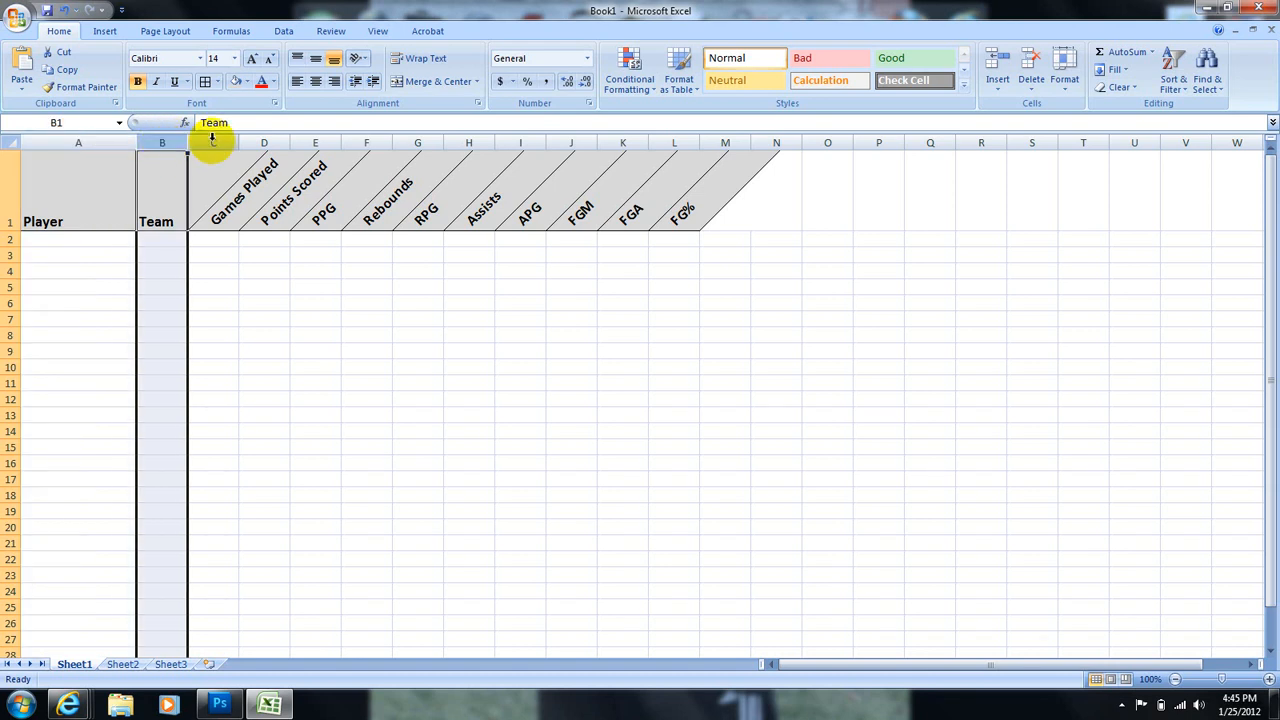
Step: Format the Games Played, Points Scored, Rebounds, Assists, FGM and FGA columns as Number with 0 decimal places and a 1000 separator
click(211, 141)
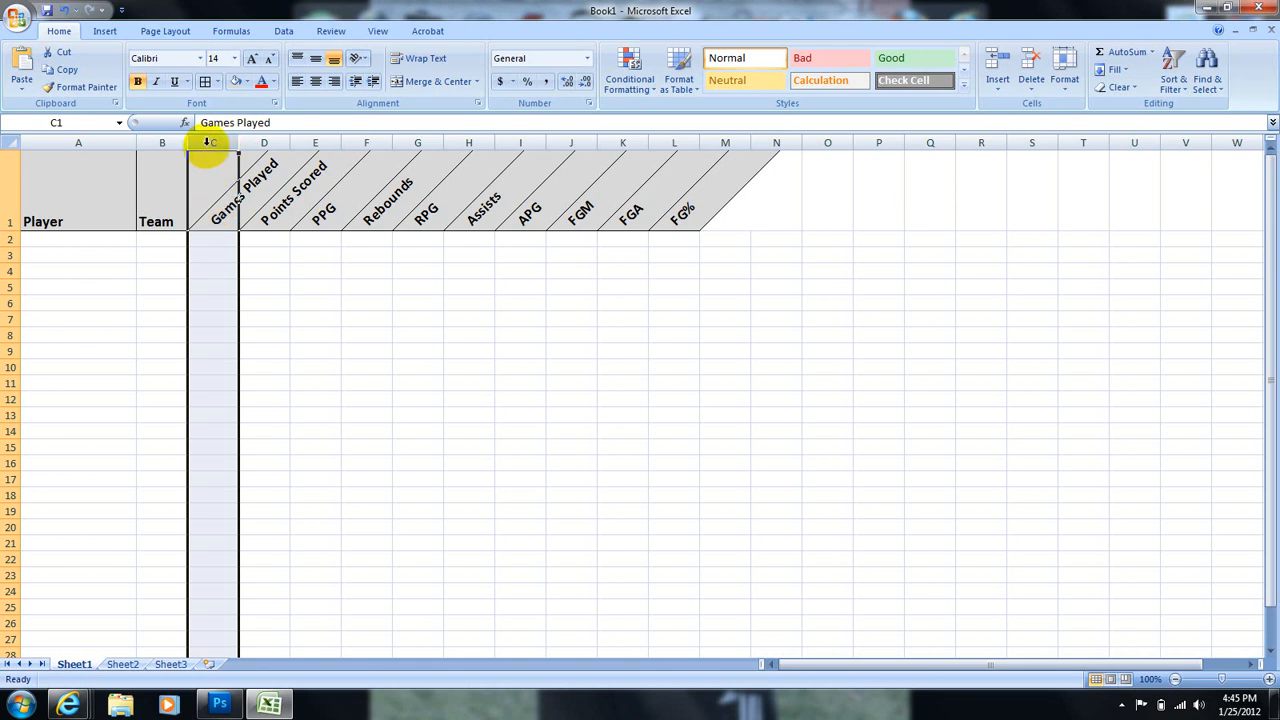
ctrl+click(270, 141)
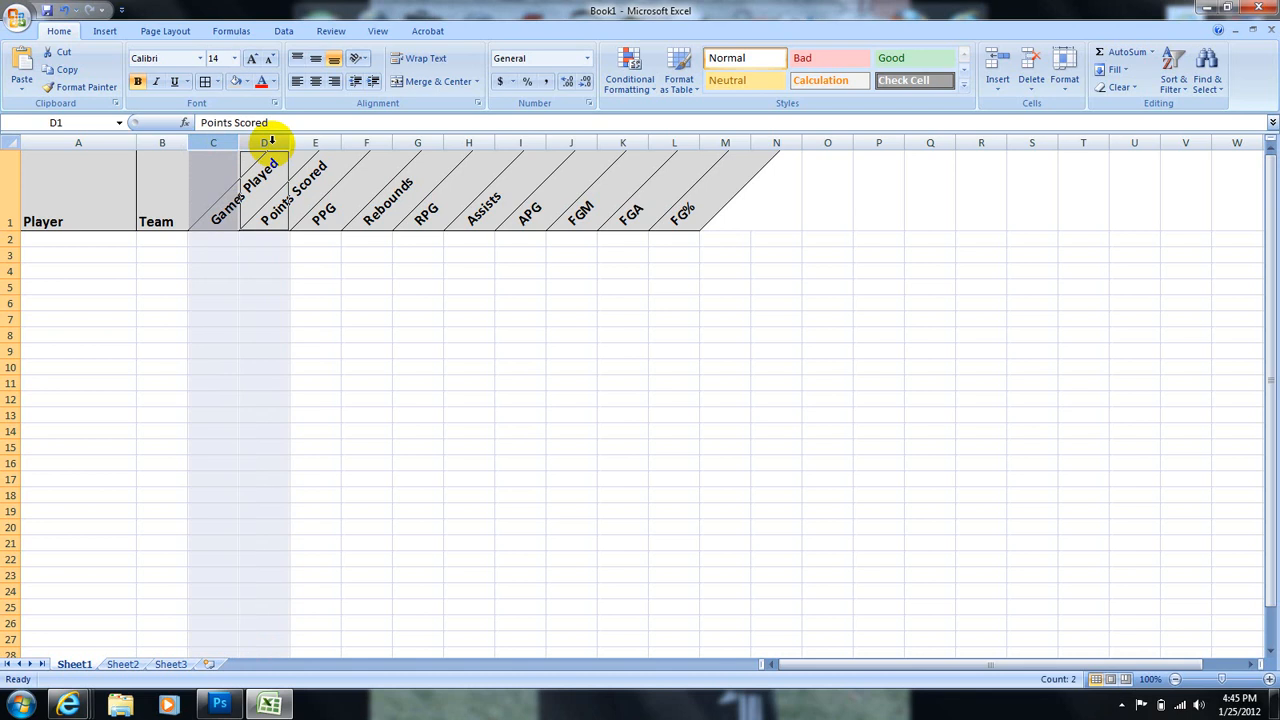
ctrl+click(366, 141)
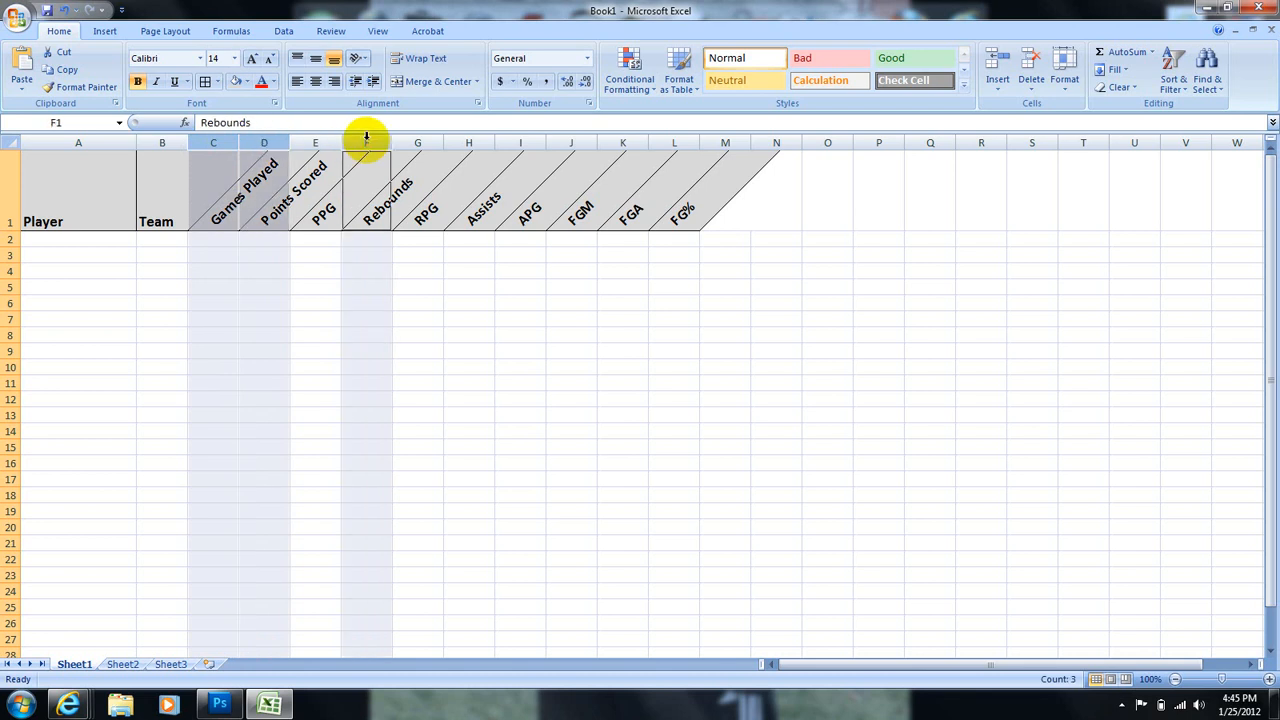
ctrl+click(470, 141)
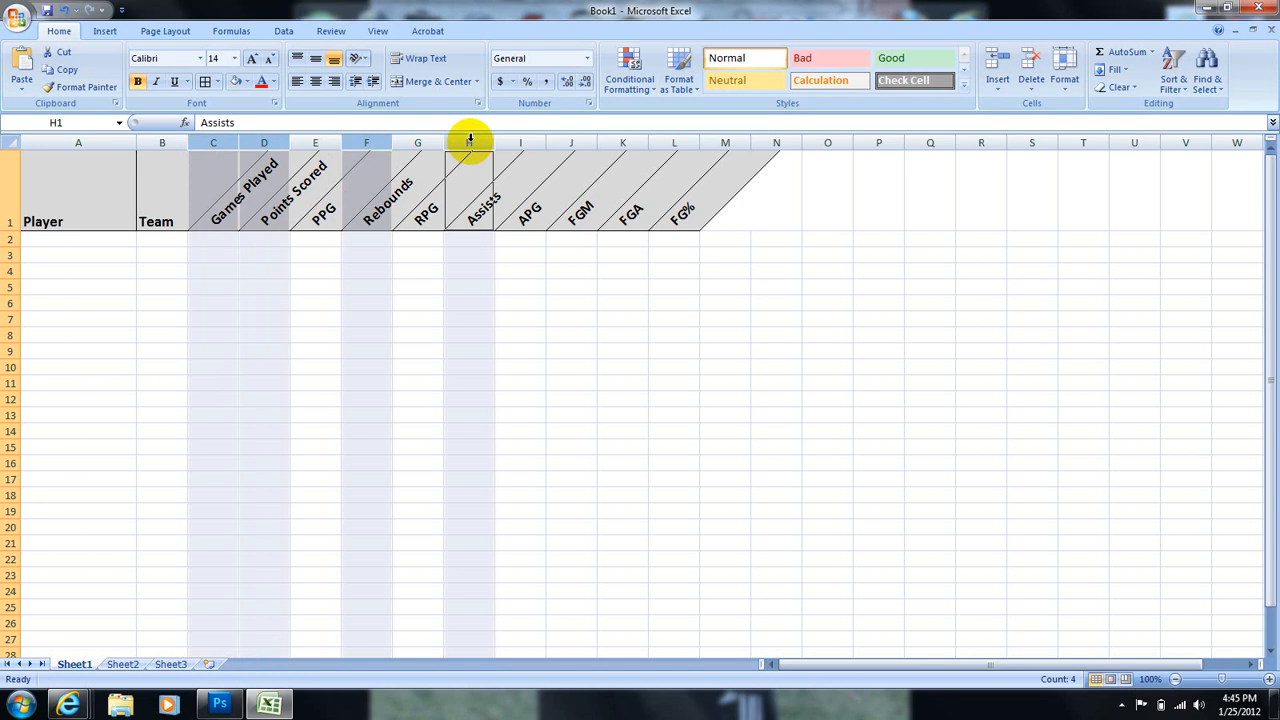
ctrl+click(571, 141)
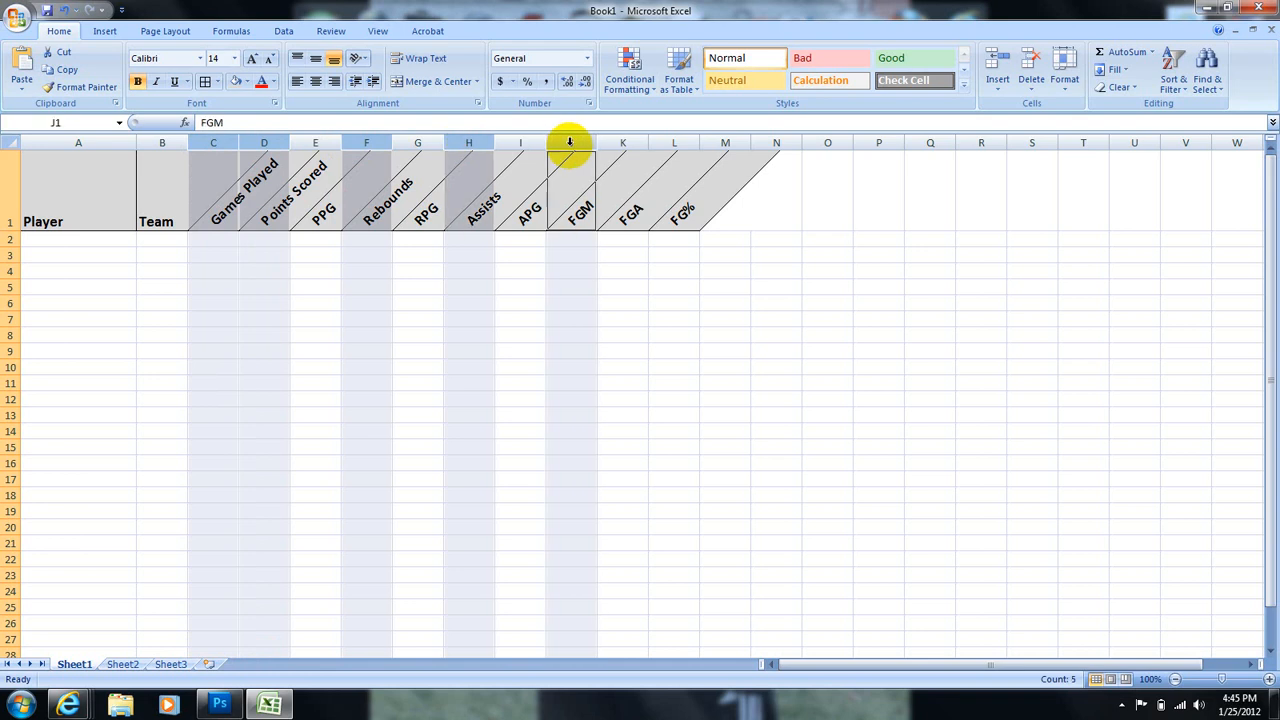
ctrl+click(622, 142)
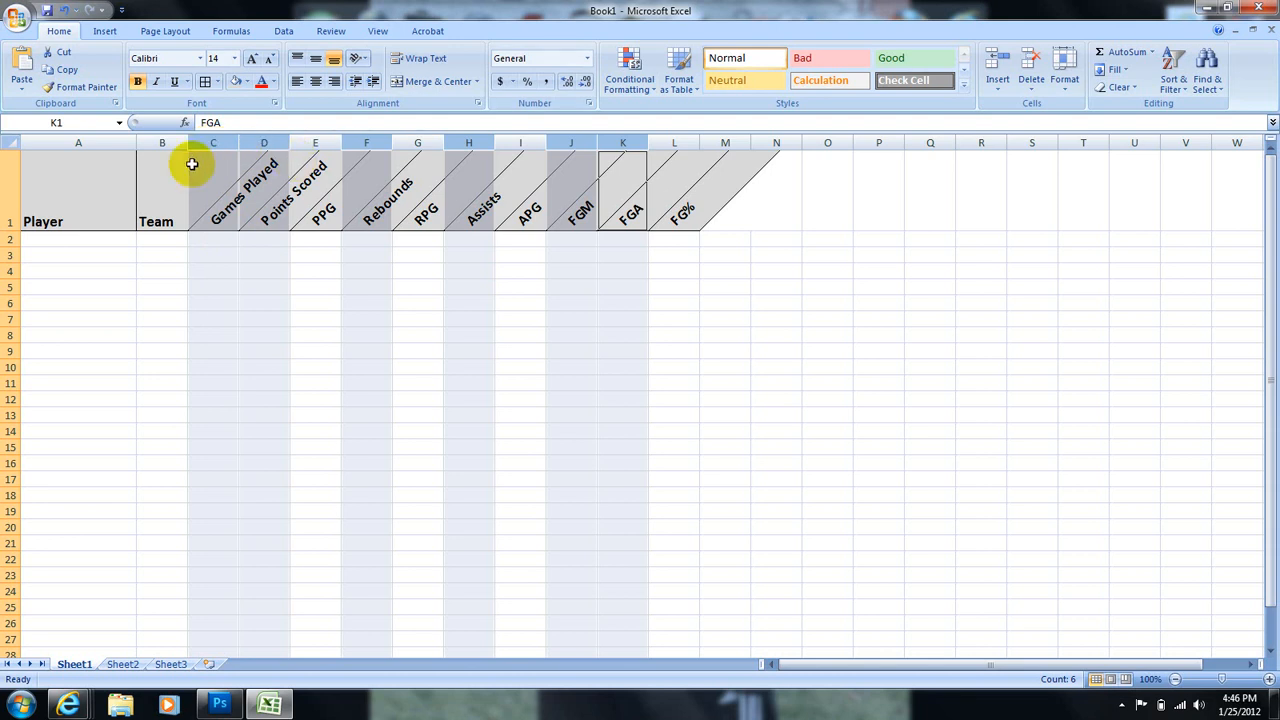
right_click(216, 144)
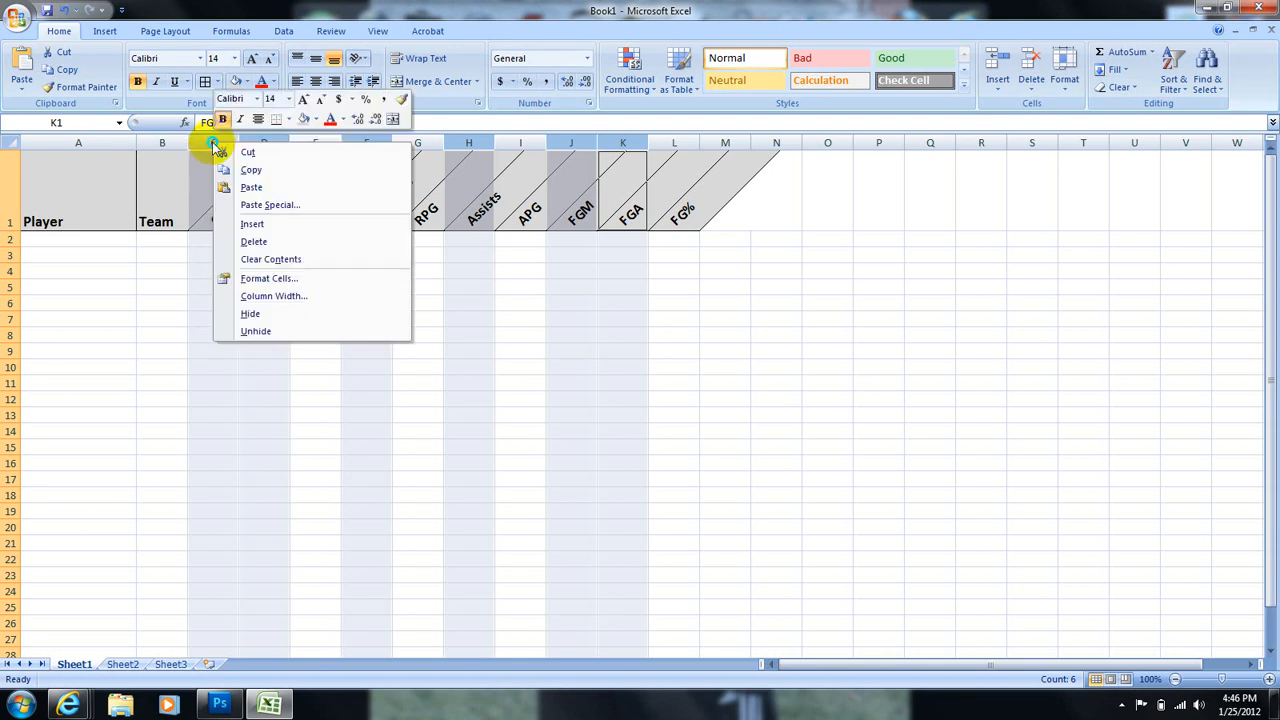
click(257, 279)
drag(261, 101, 986, 68)
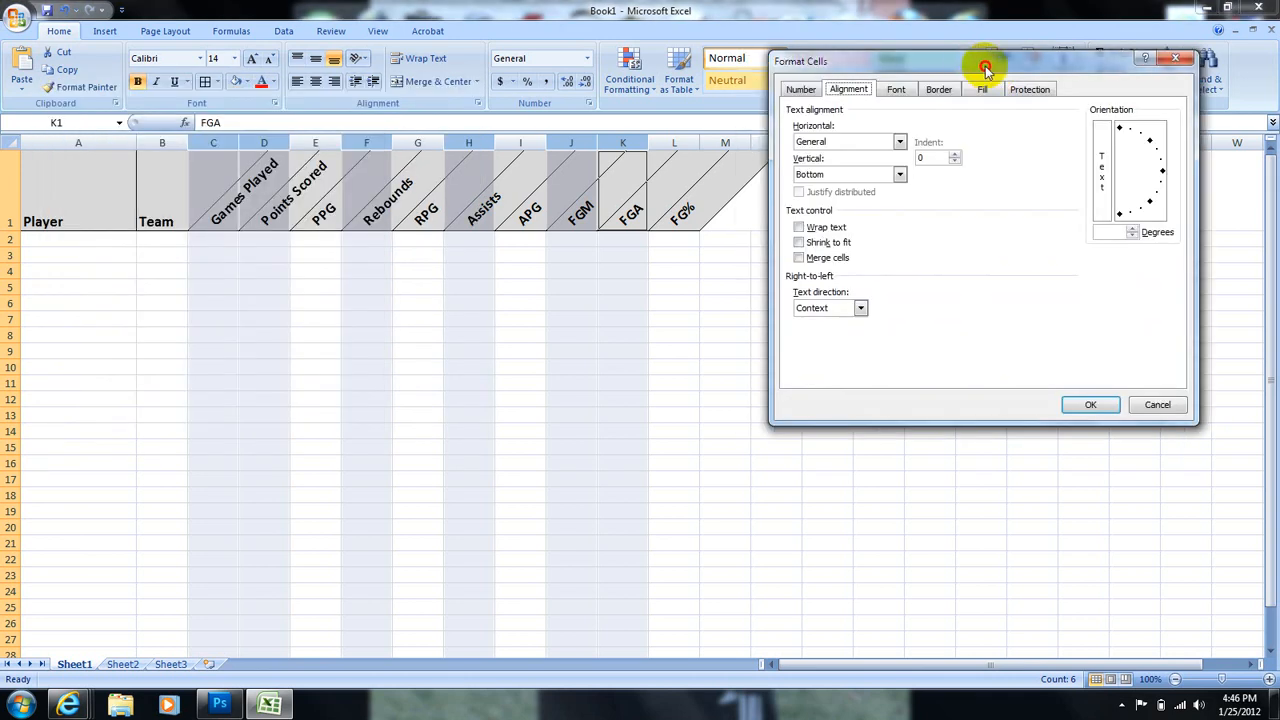
click(799, 90)
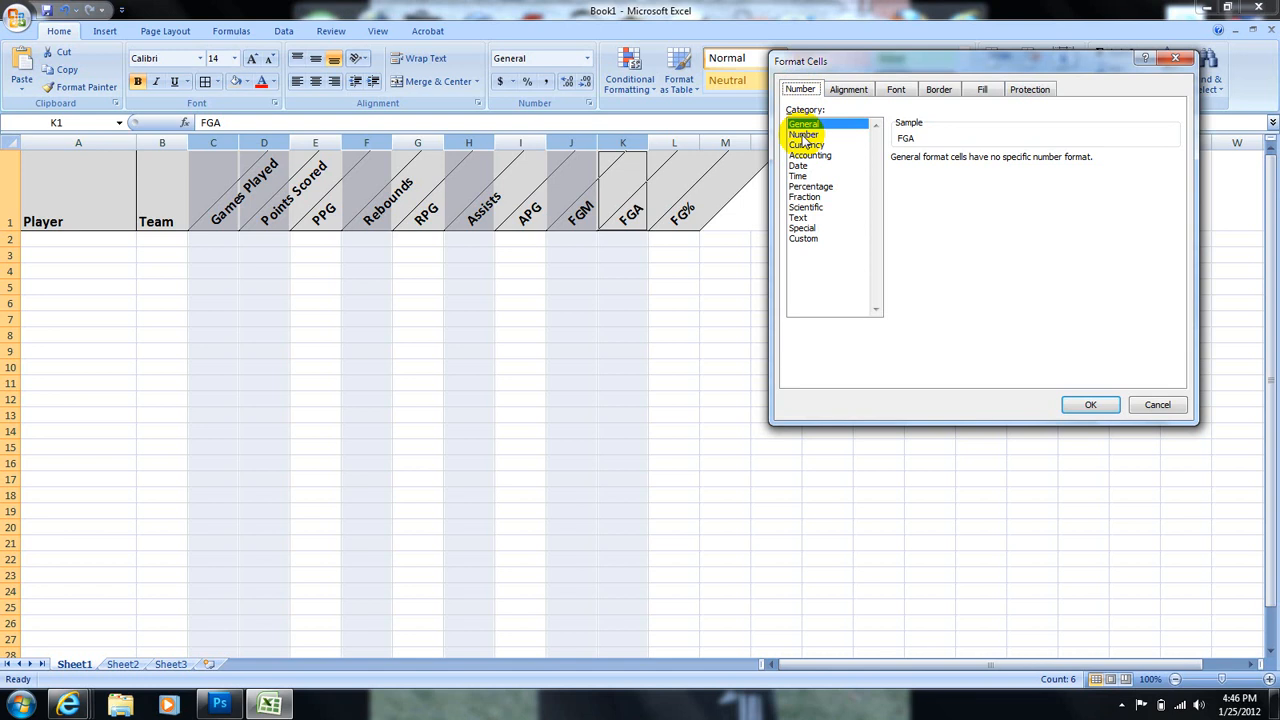
click(804, 135)
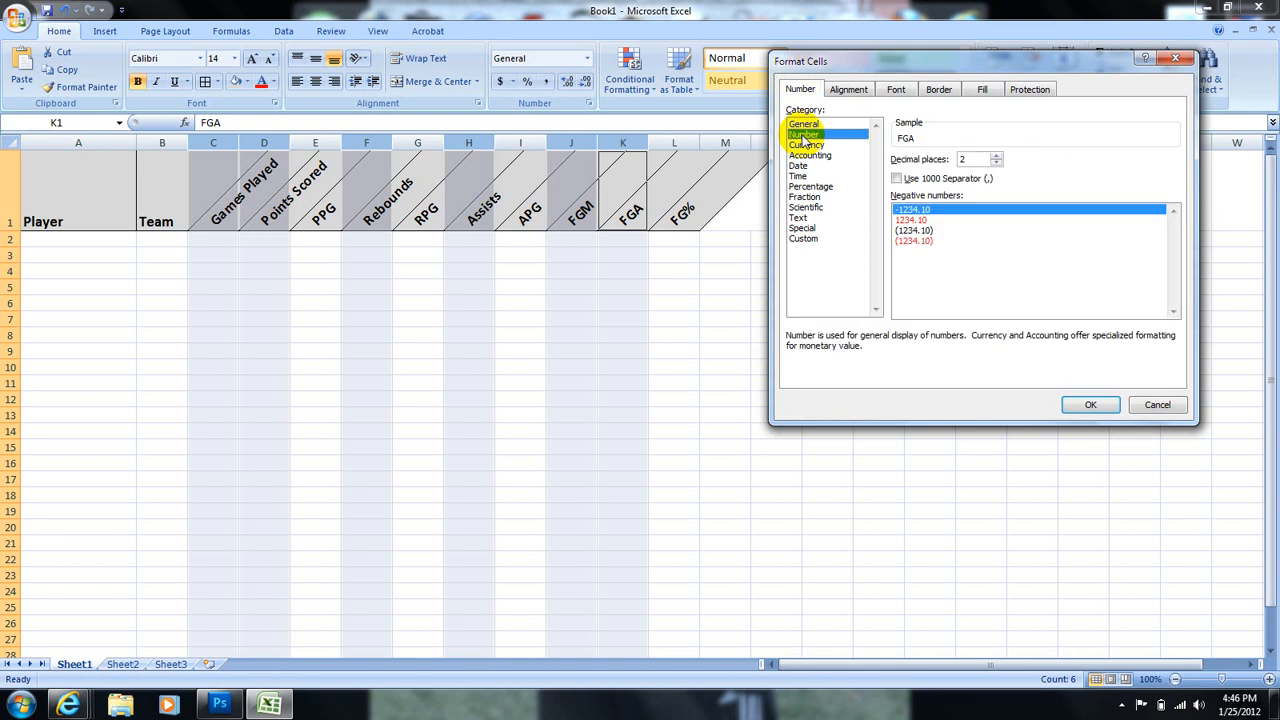
click(996, 163)
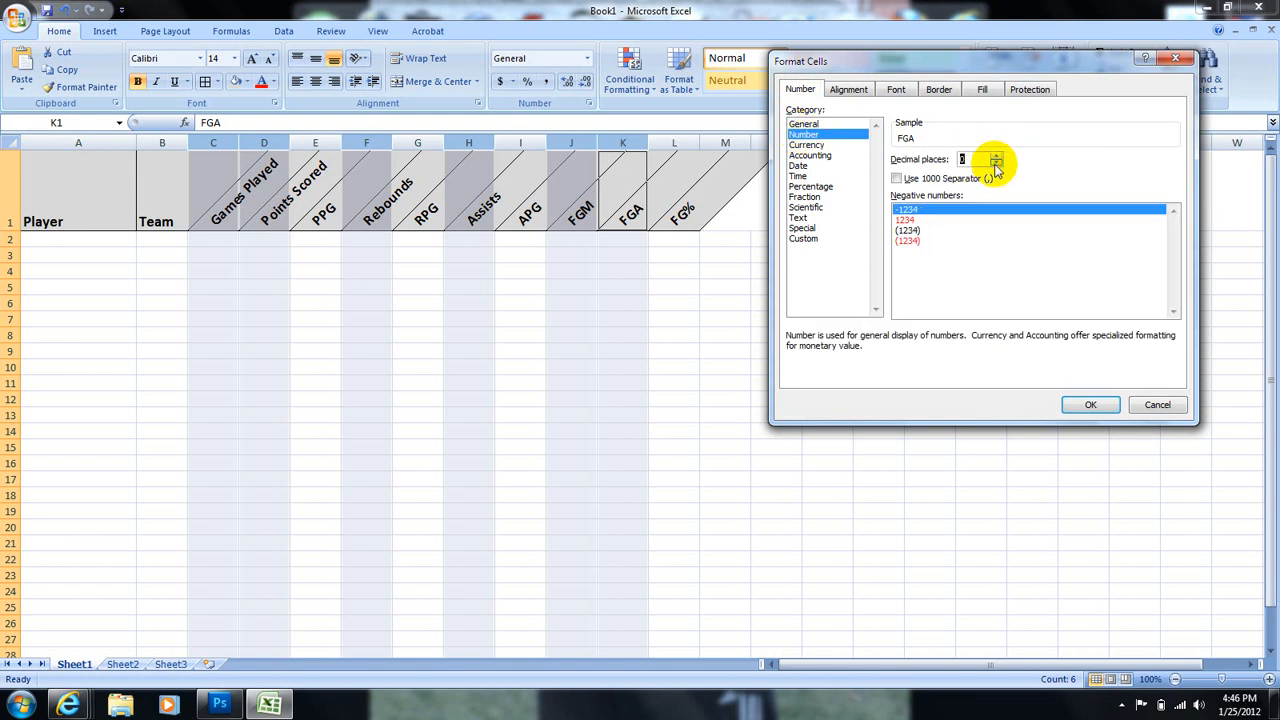
click(897, 179)
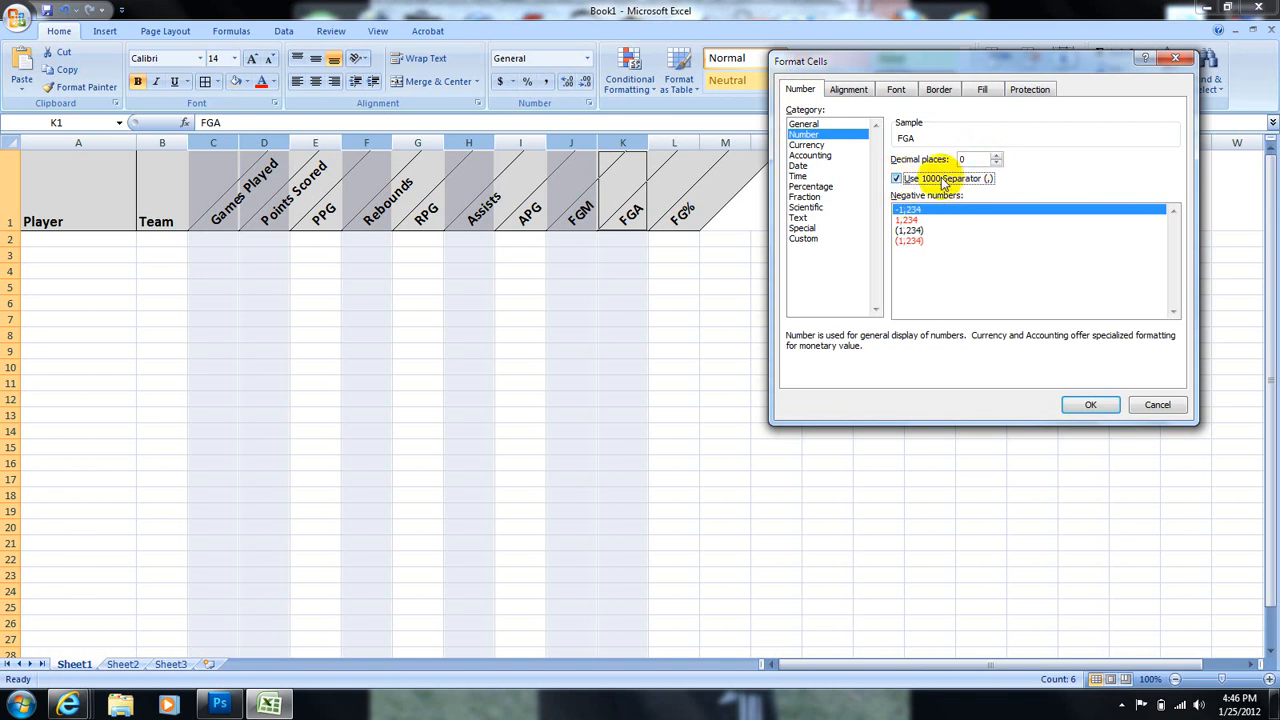
click(1091, 405)
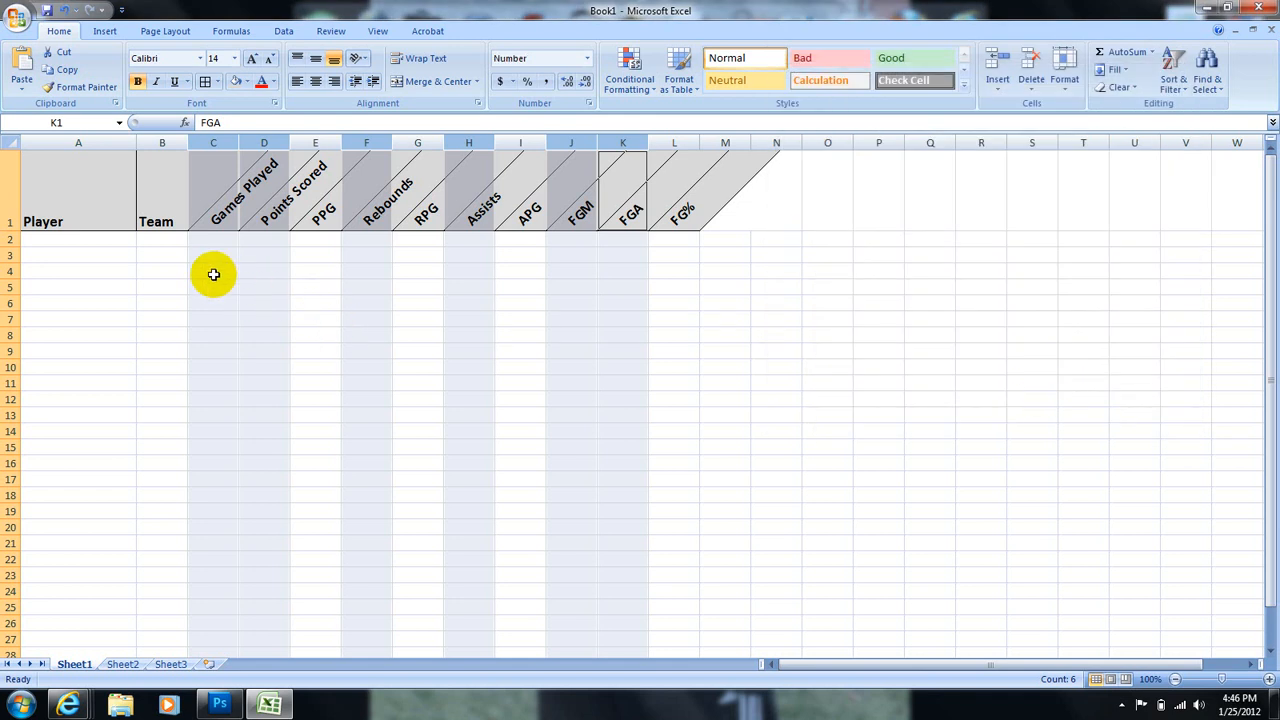
click(227, 242)
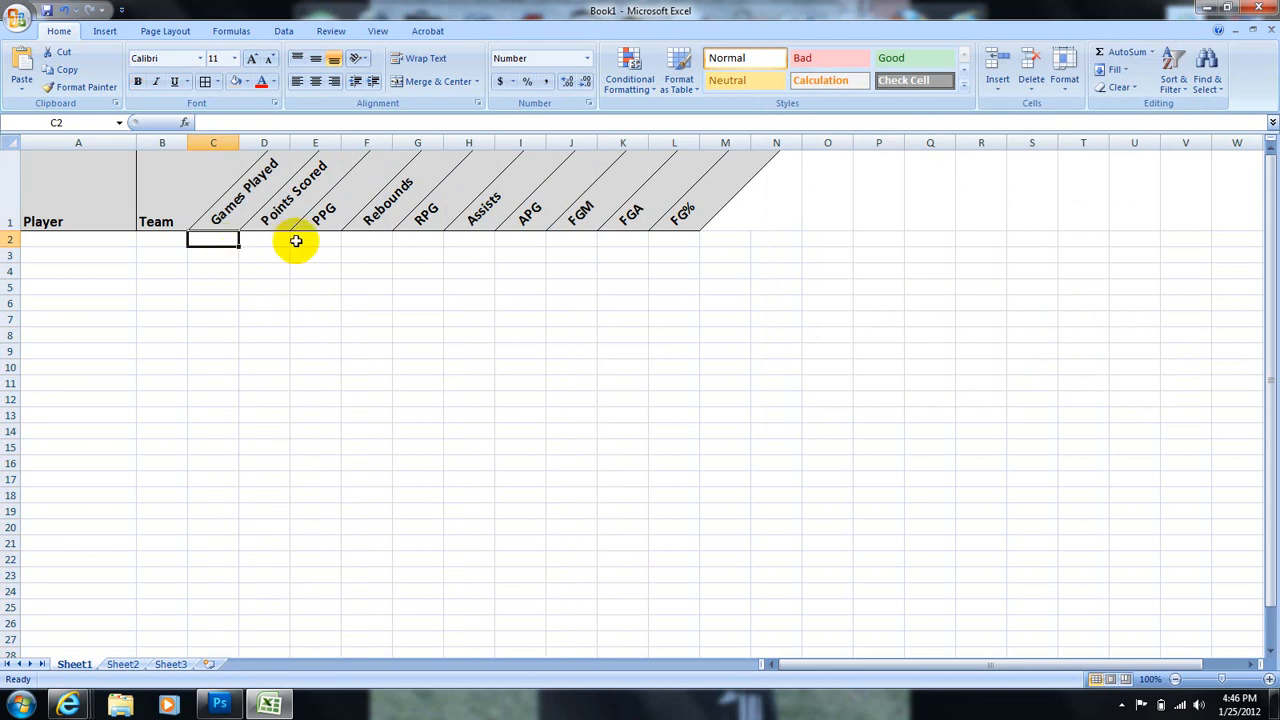
Step: Format the PPG, RPG and APG columns together as Number with 1 decimal place
click(315, 143)
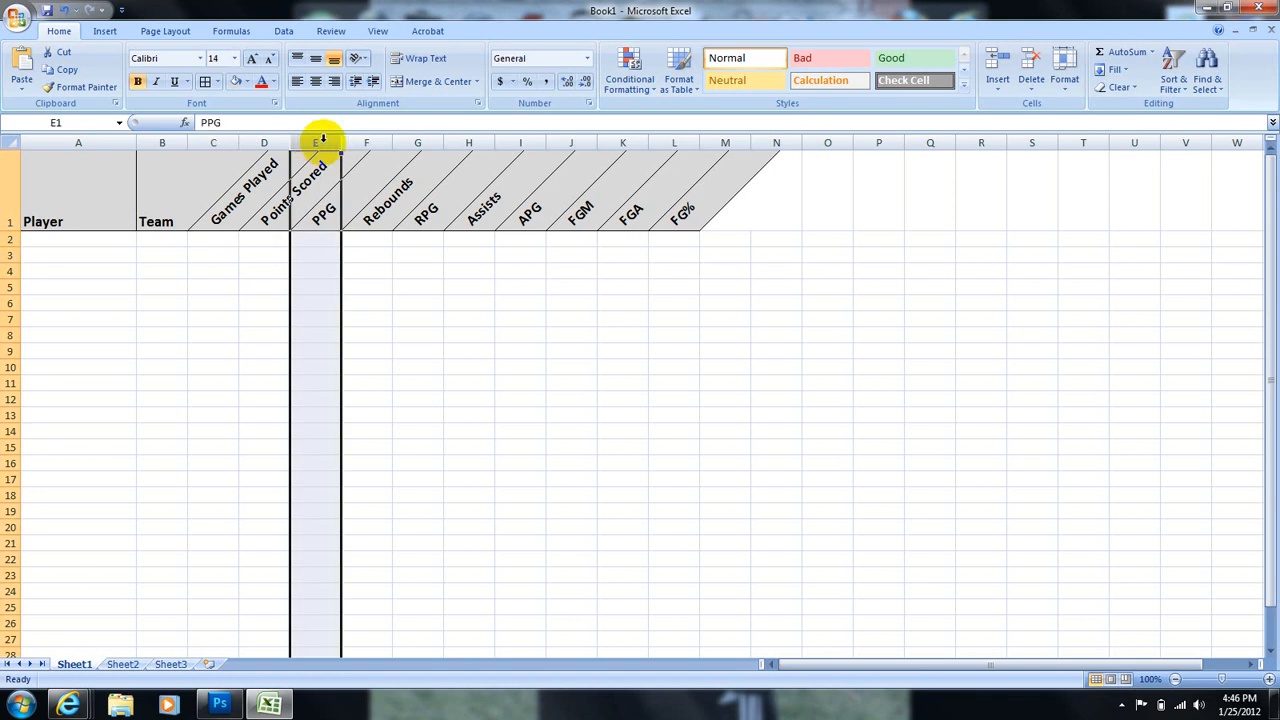
ctrl+click(415, 137)
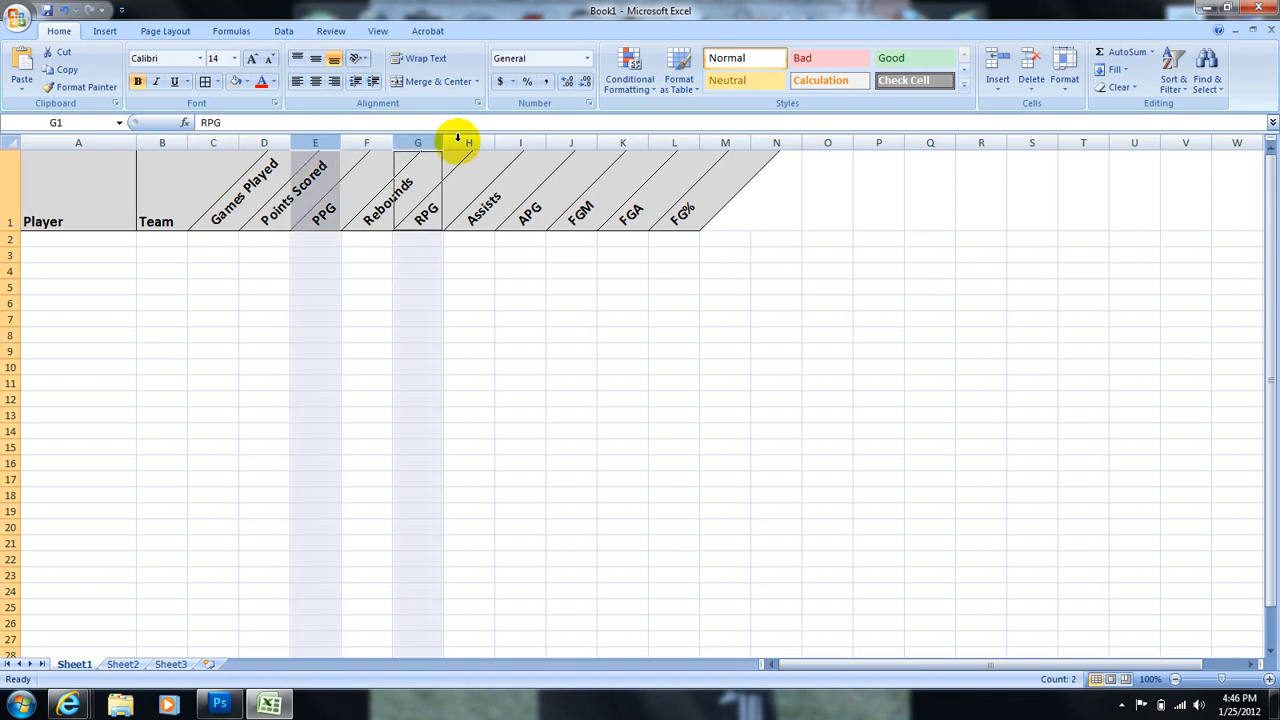
ctrl+click(521, 140)
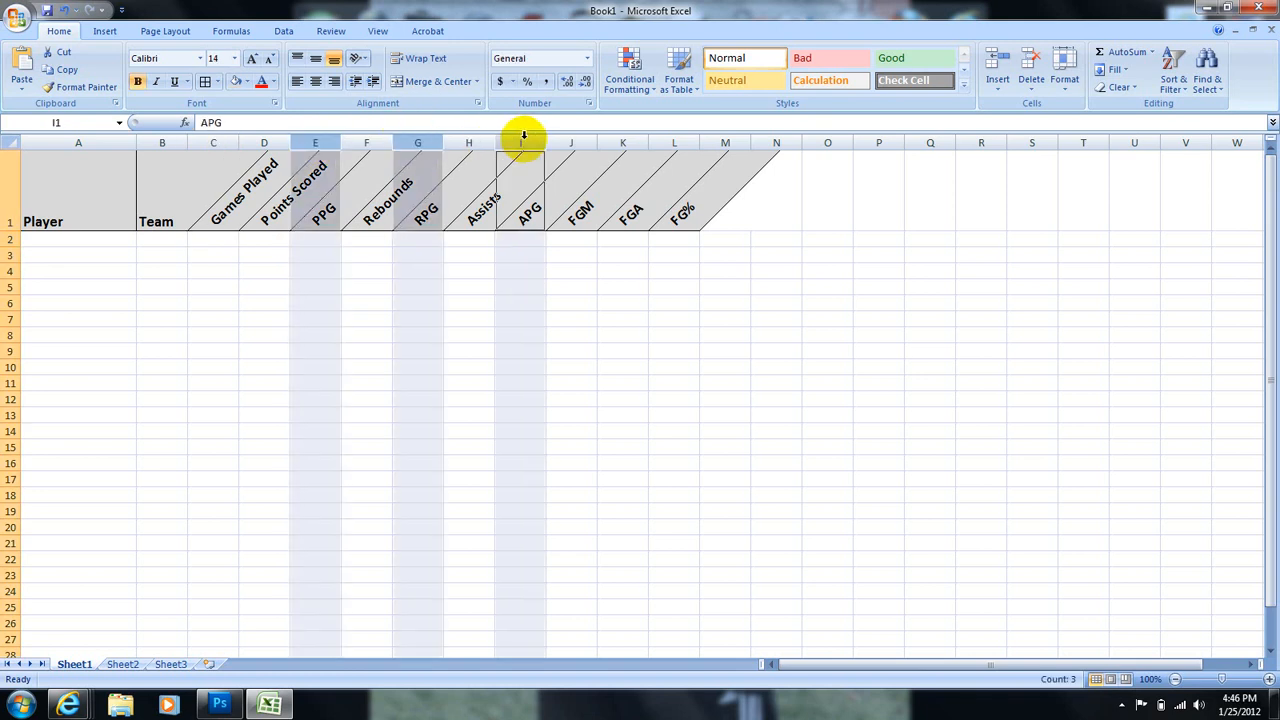
right_click(307, 140)
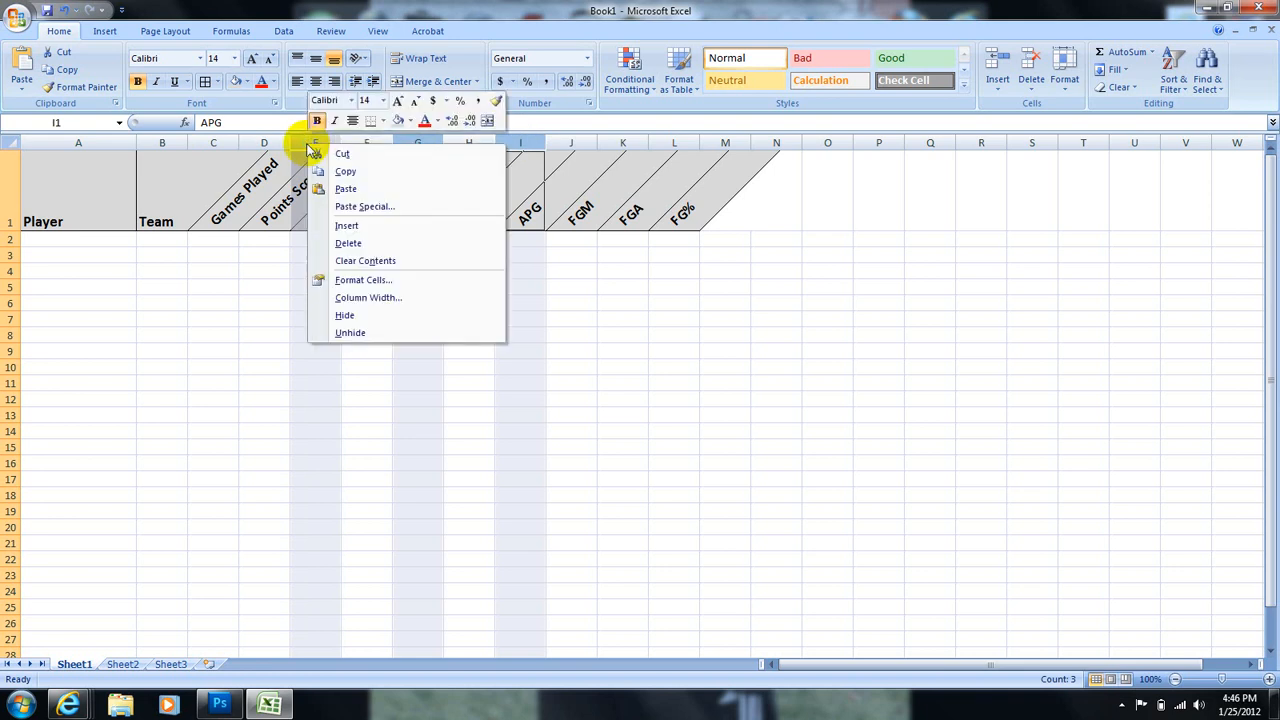
click(362, 280)
drag(350, 110, 984, 111)
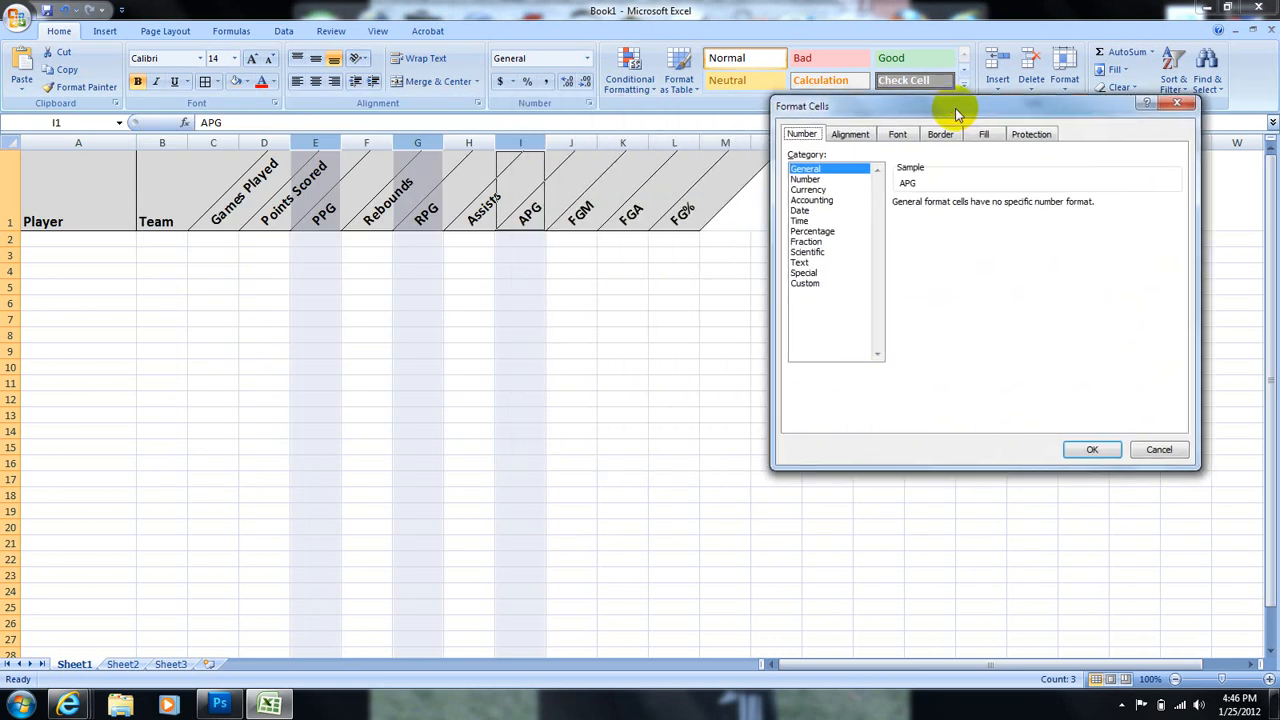
click(806, 180)
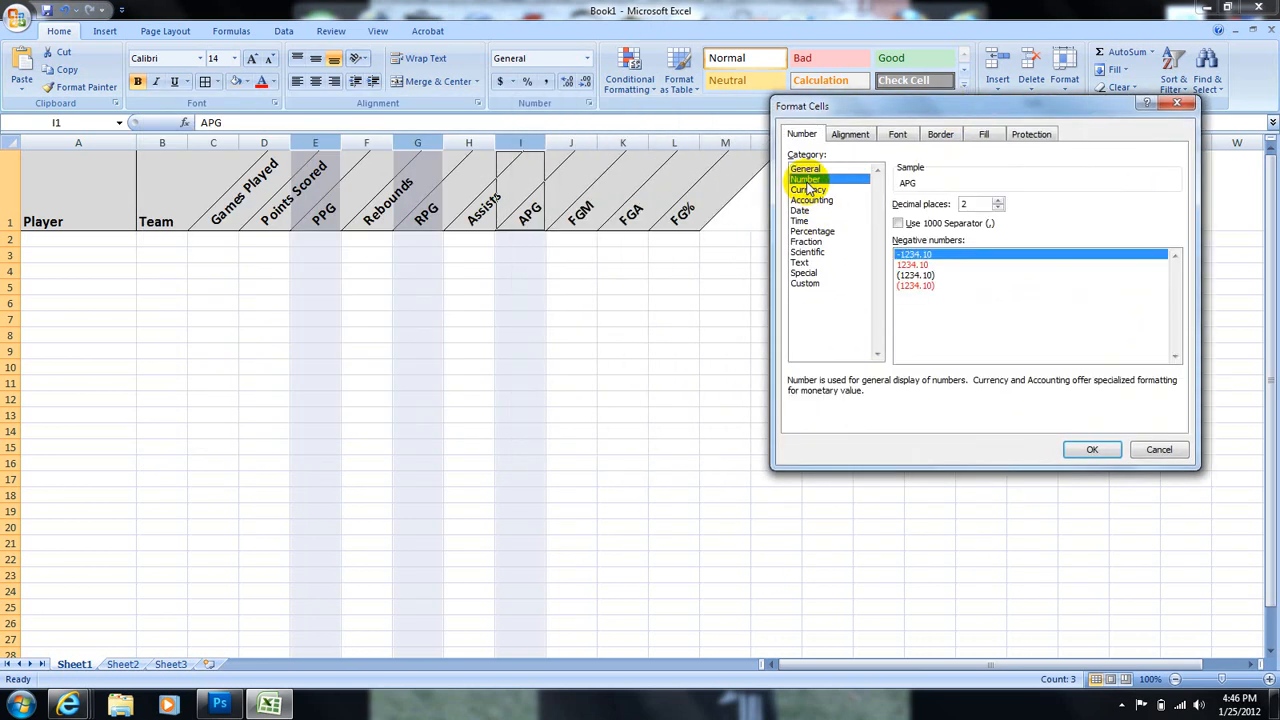
click(997, 208)
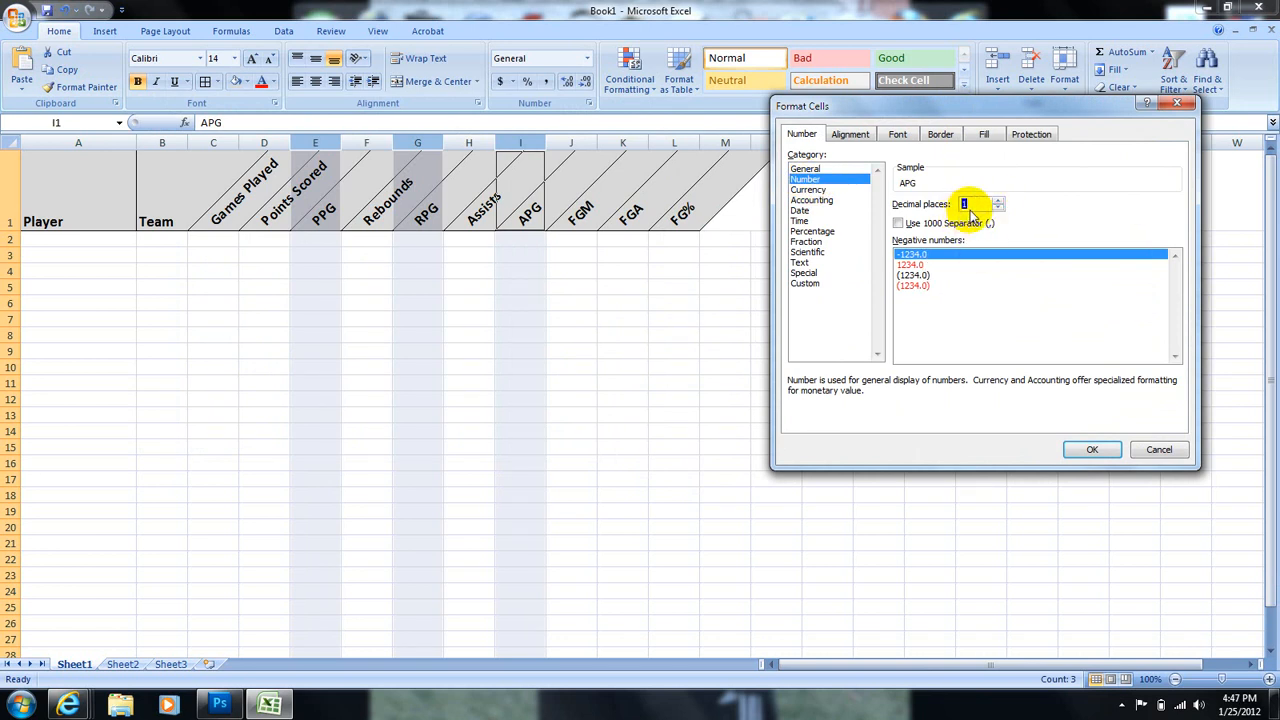
click(1092, 451)
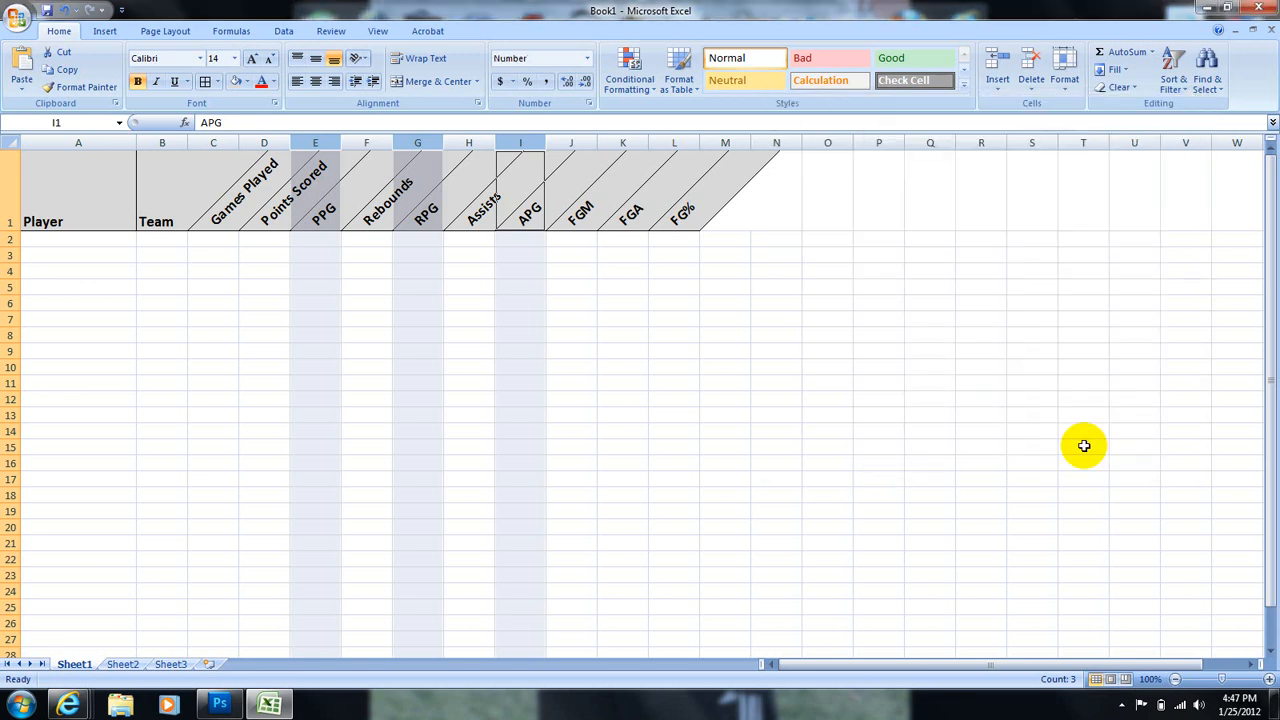
Step: Format the FG% column as Percentage with 1 decimal place
click(678, 138)
right_click(678, 137)
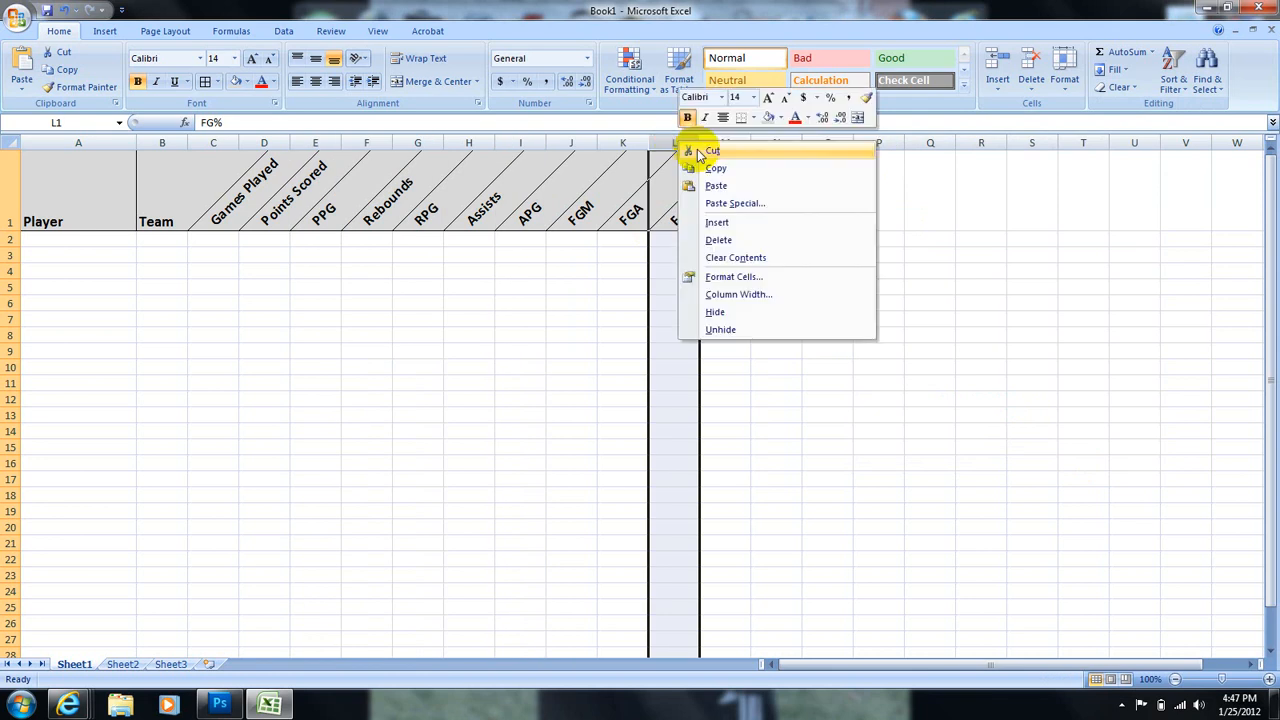
click(730, 285)
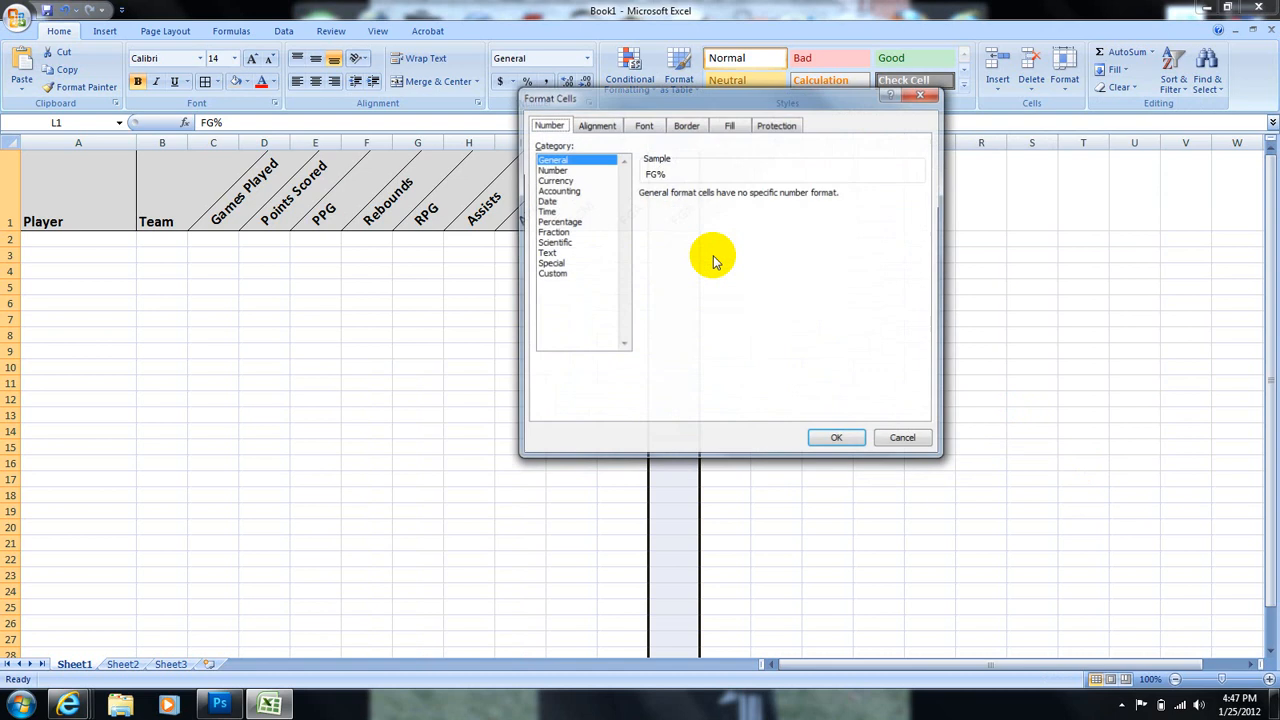
drag(679, 103, 966, 108)
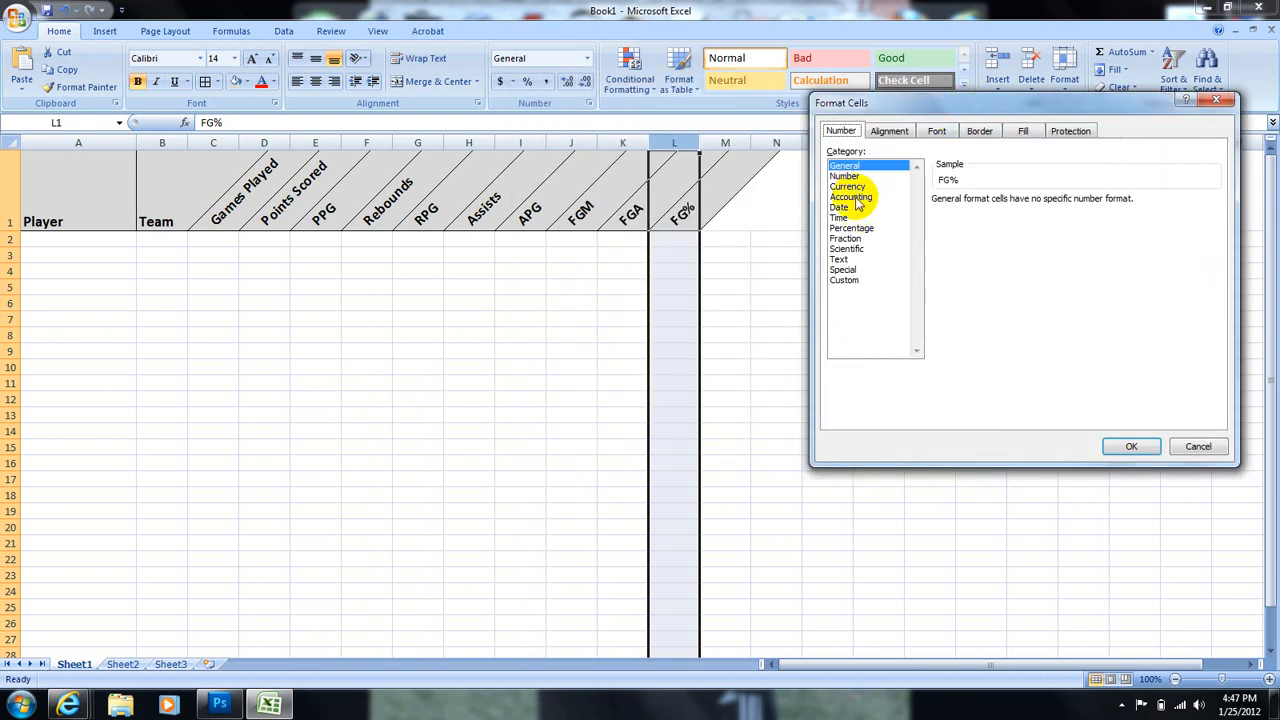
click(852, 229)
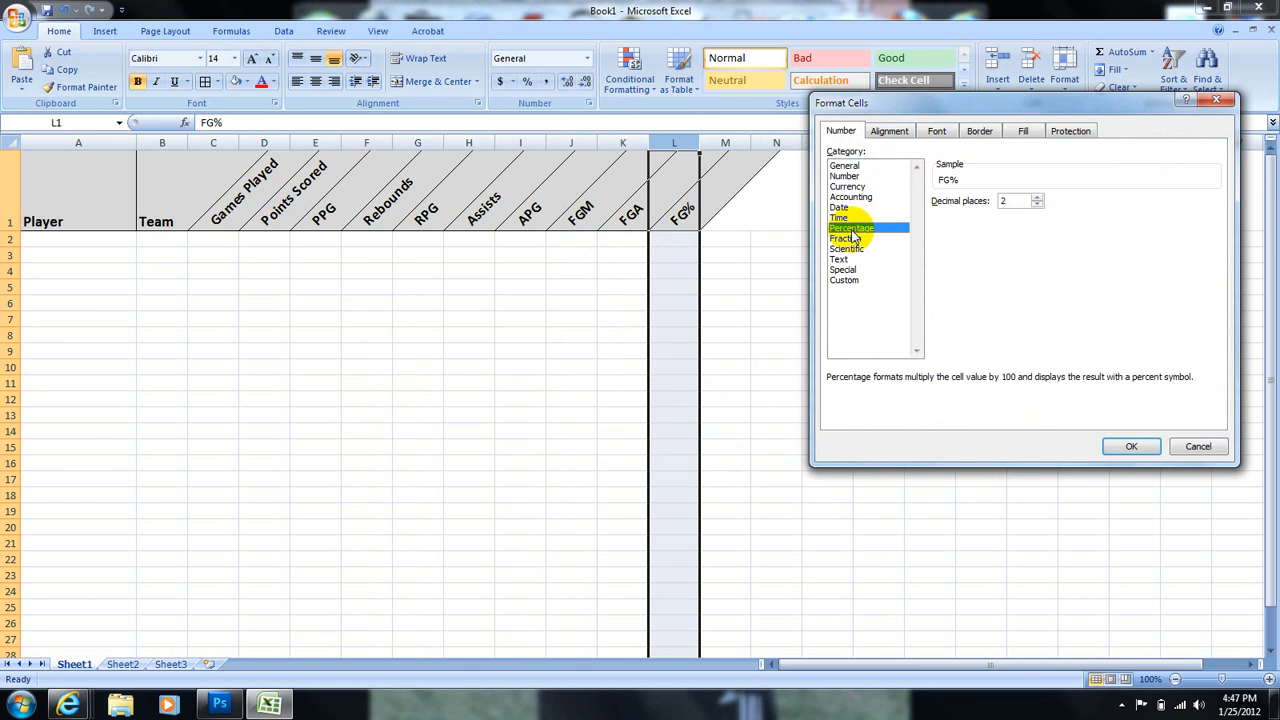
click(1037, 206)
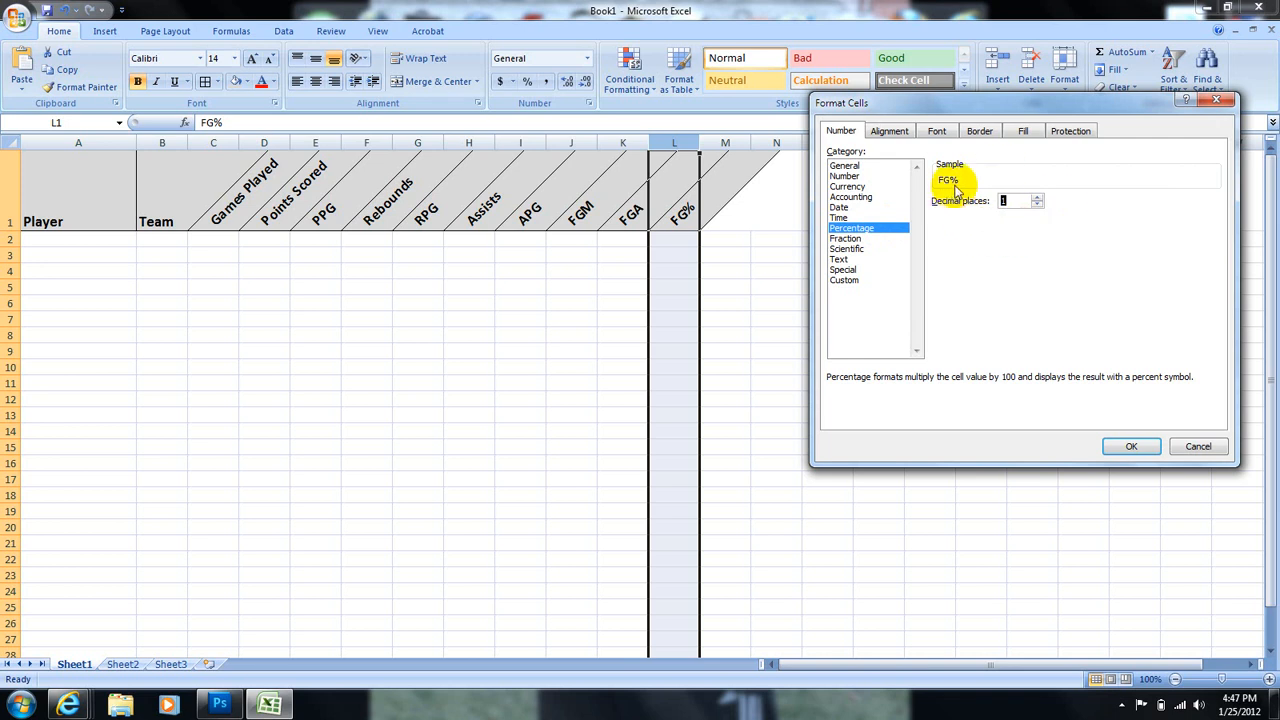
click(1140, 447)
click(350, 383)
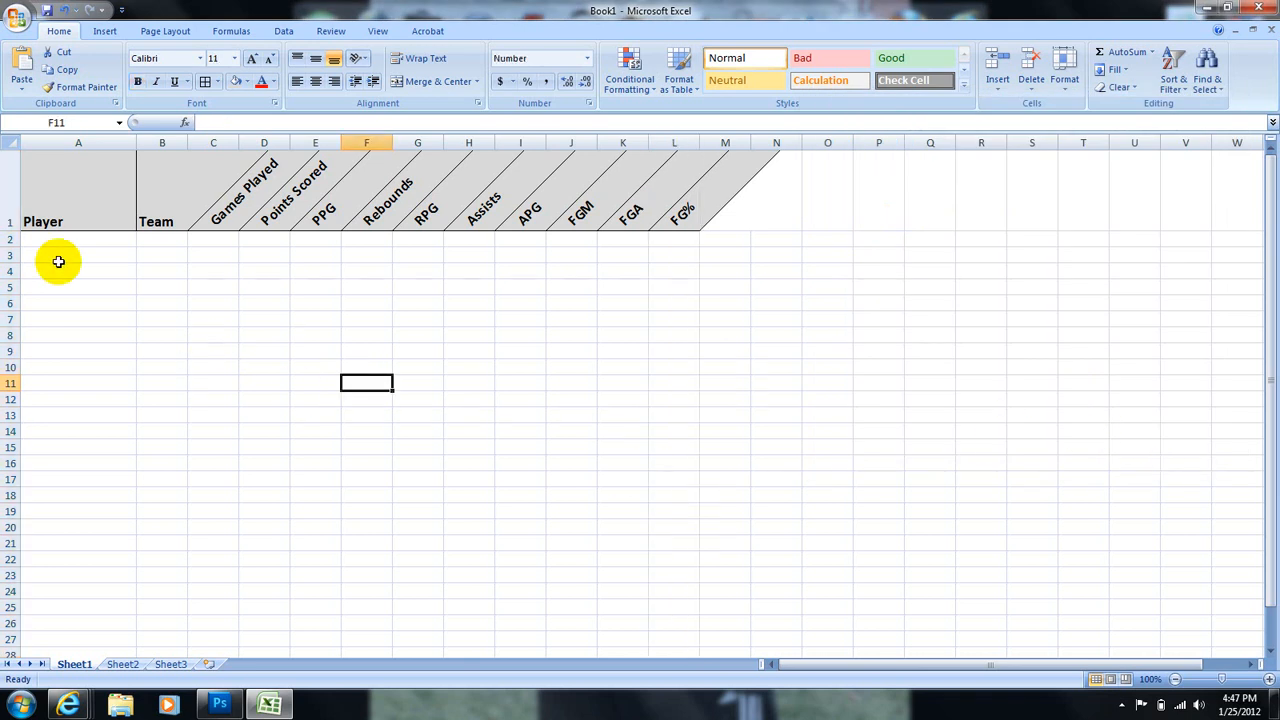
click(327, 134)
click(525, 140)
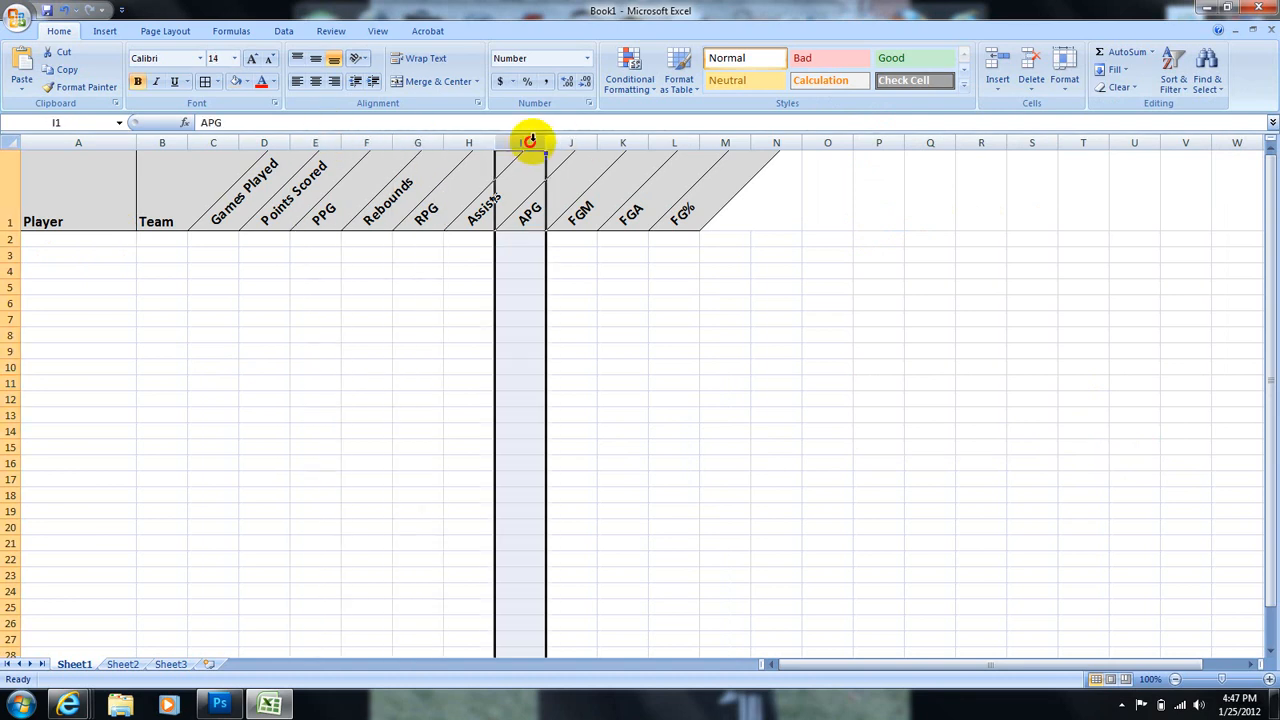
click(682, 141)
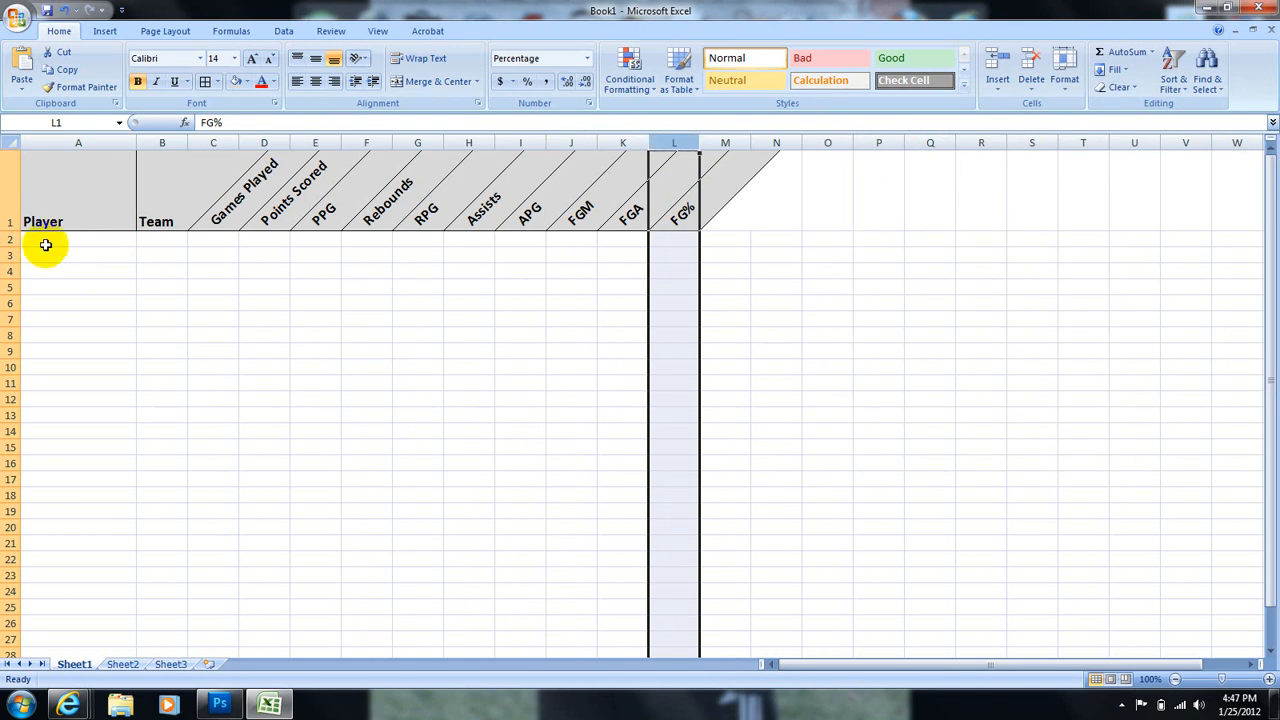
drag(45, 245, 44, 292)
click(43, 321)
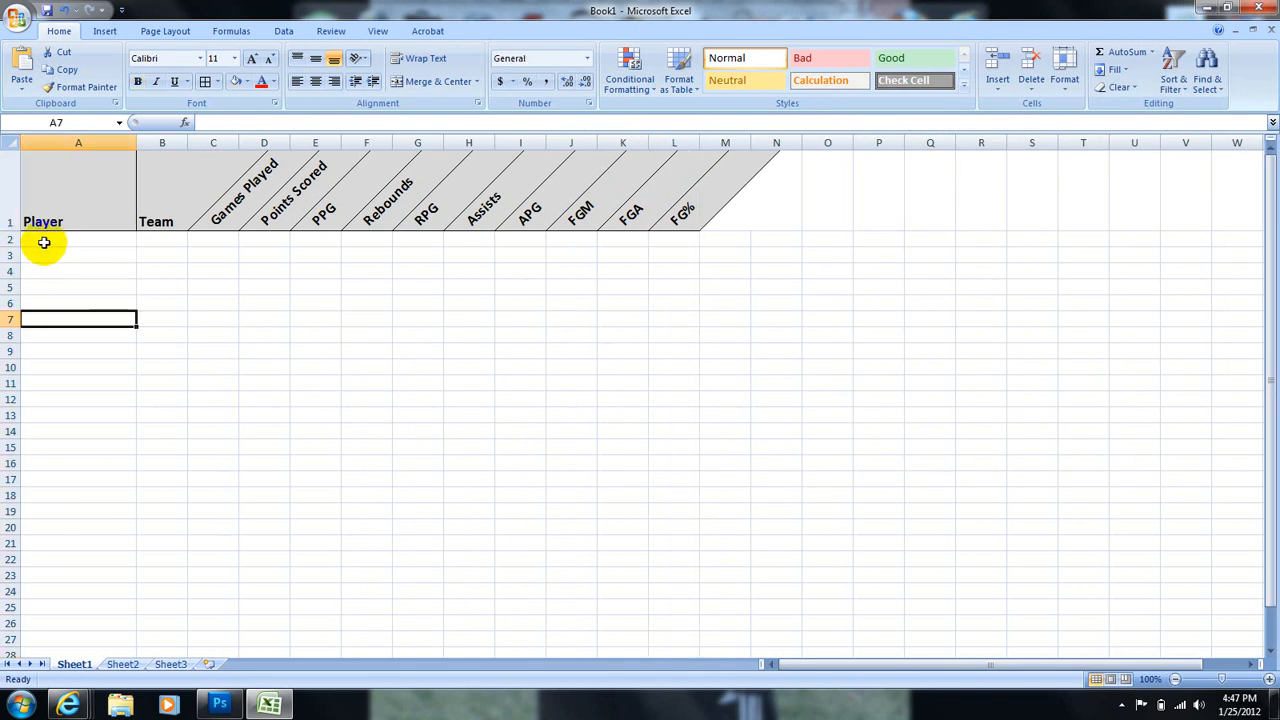
Step: Enter LeBron James, Chris Paul, Kobe Bryant and Monte Ellis in the Player column, cells A2 to A5
click(40, 248)
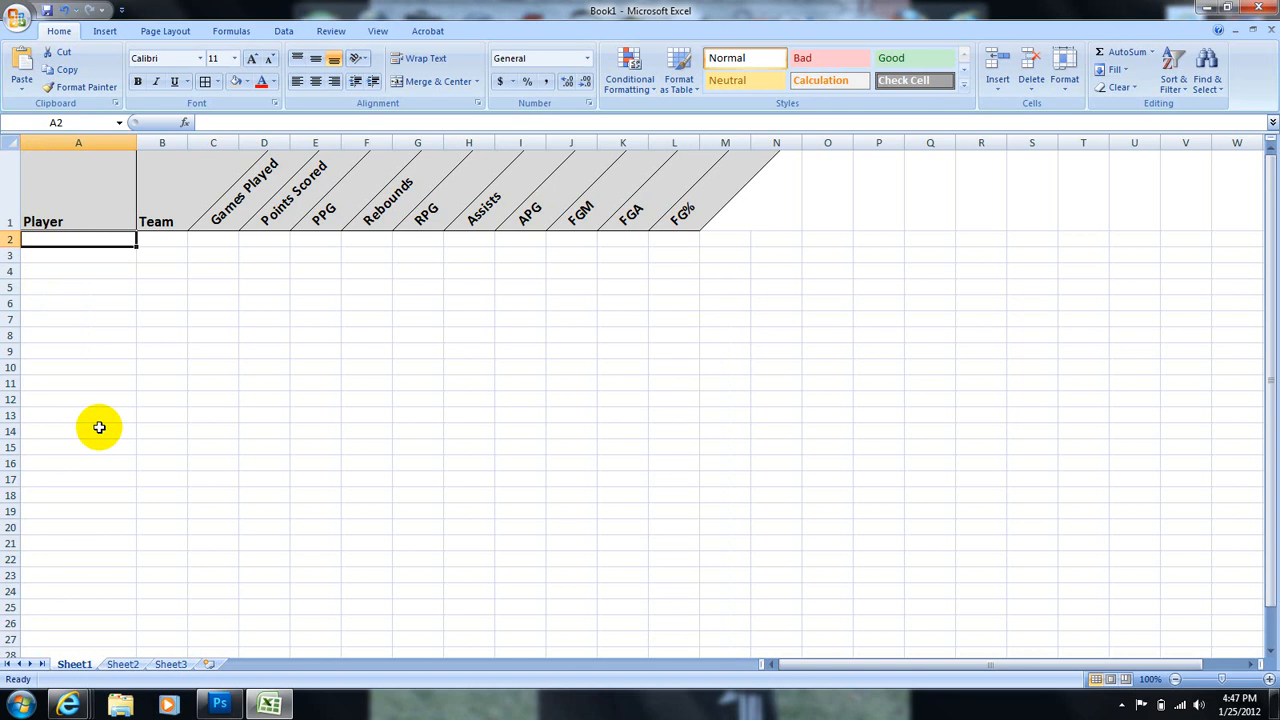
text(Le)
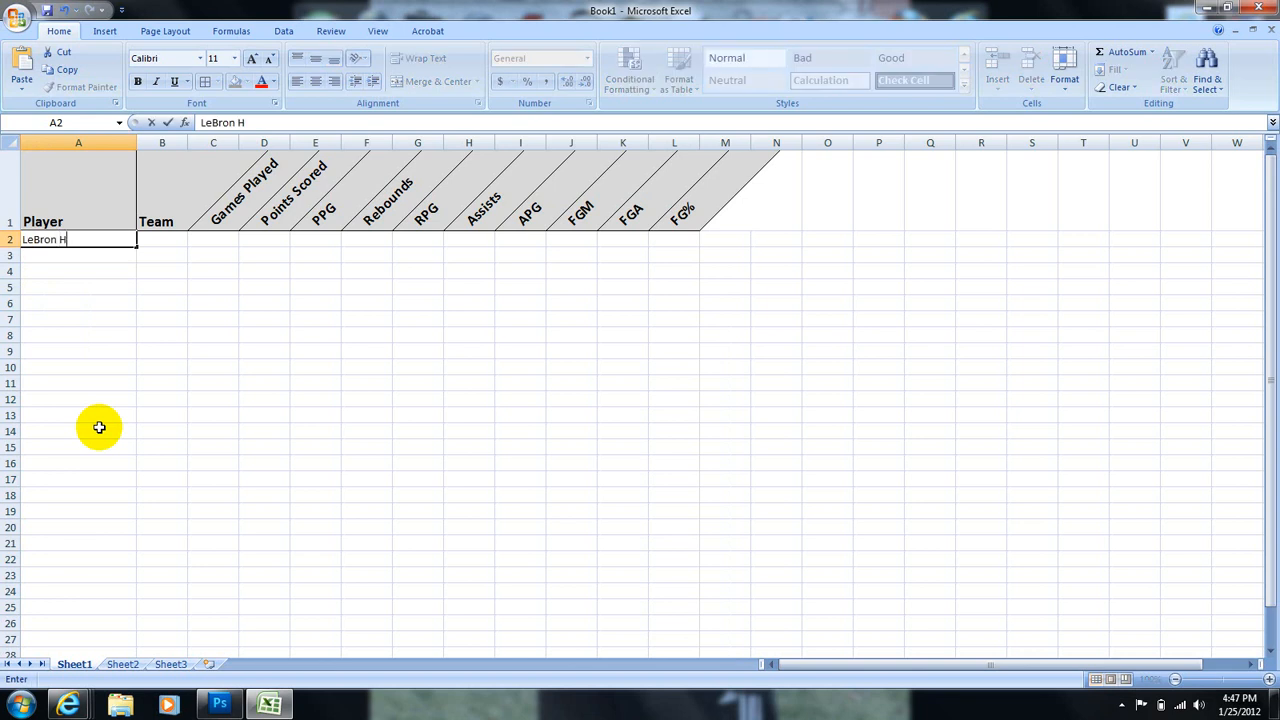
text(Bron James)
key(Return)
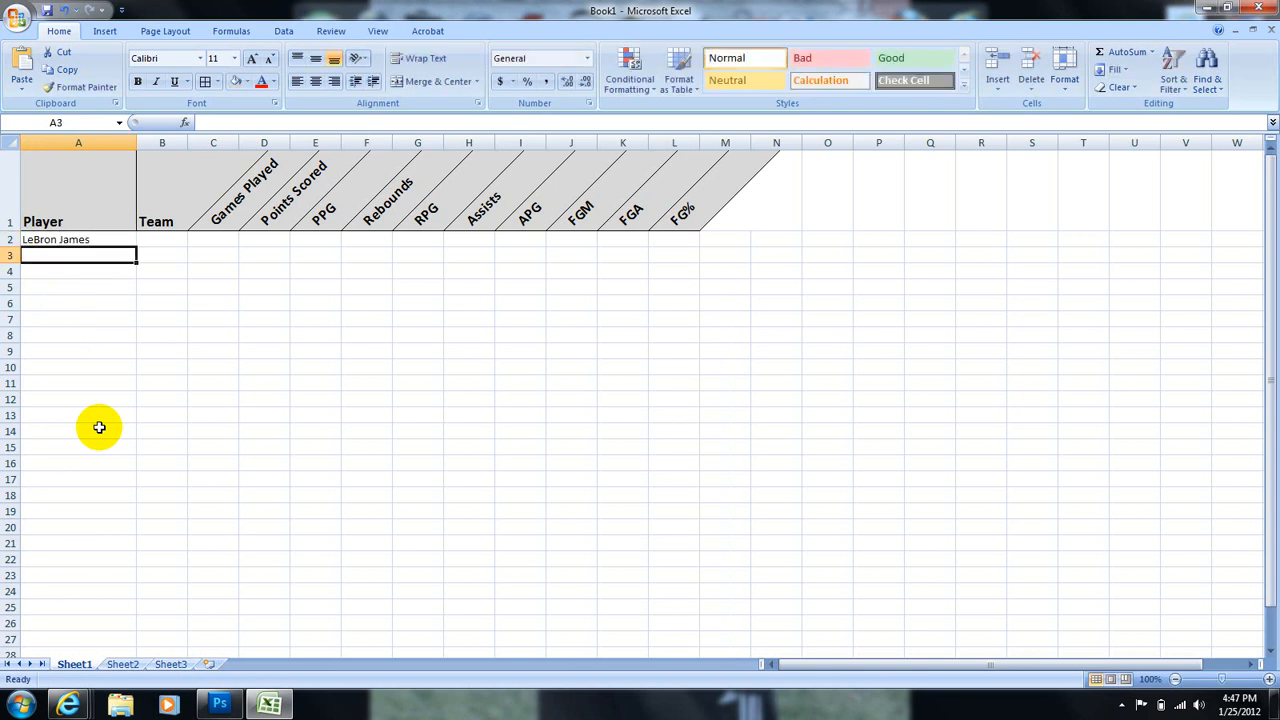
text(Chri)
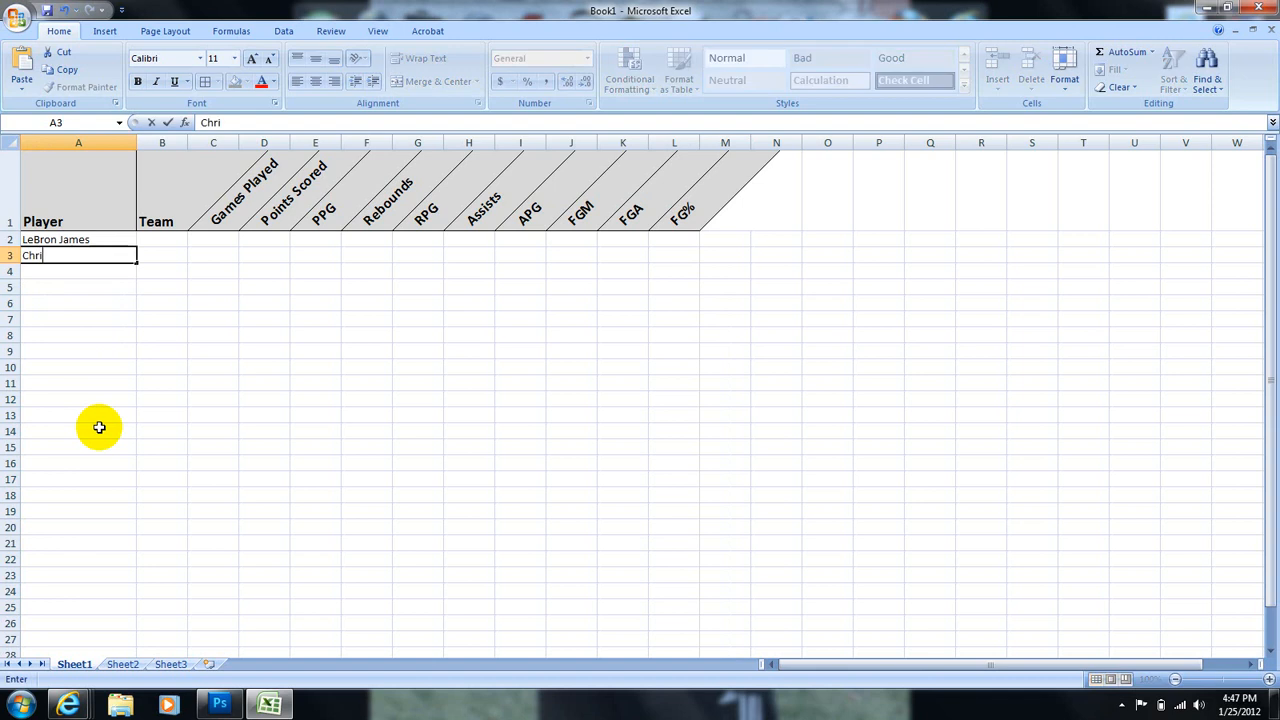
text(s Paul)
key(Return)
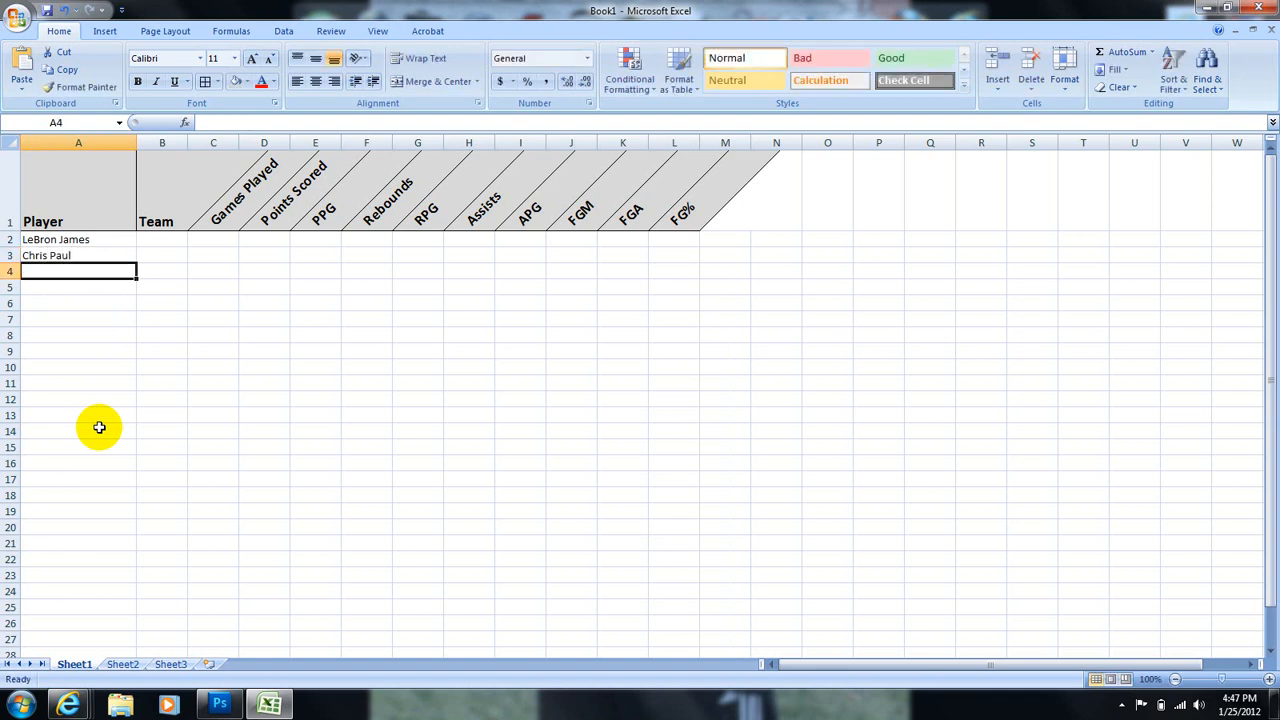
text(Kobe)
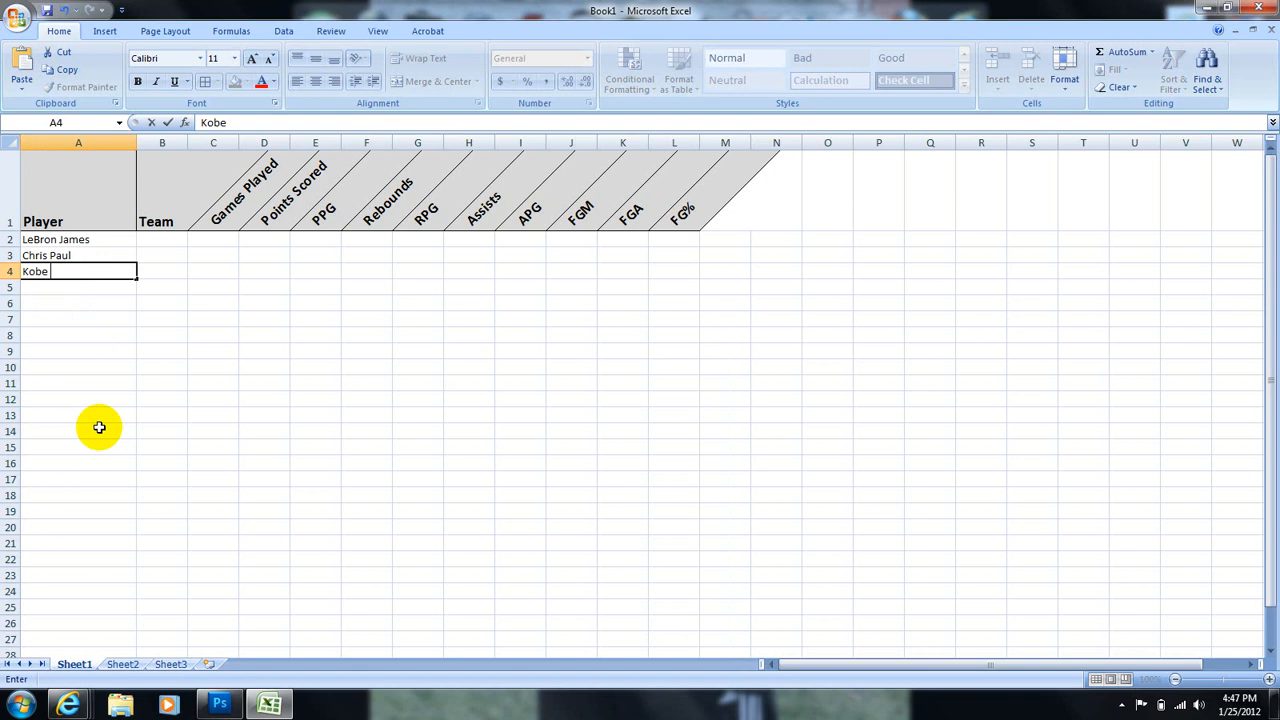
text( Bryant)
key(Return)
text(Monte E)
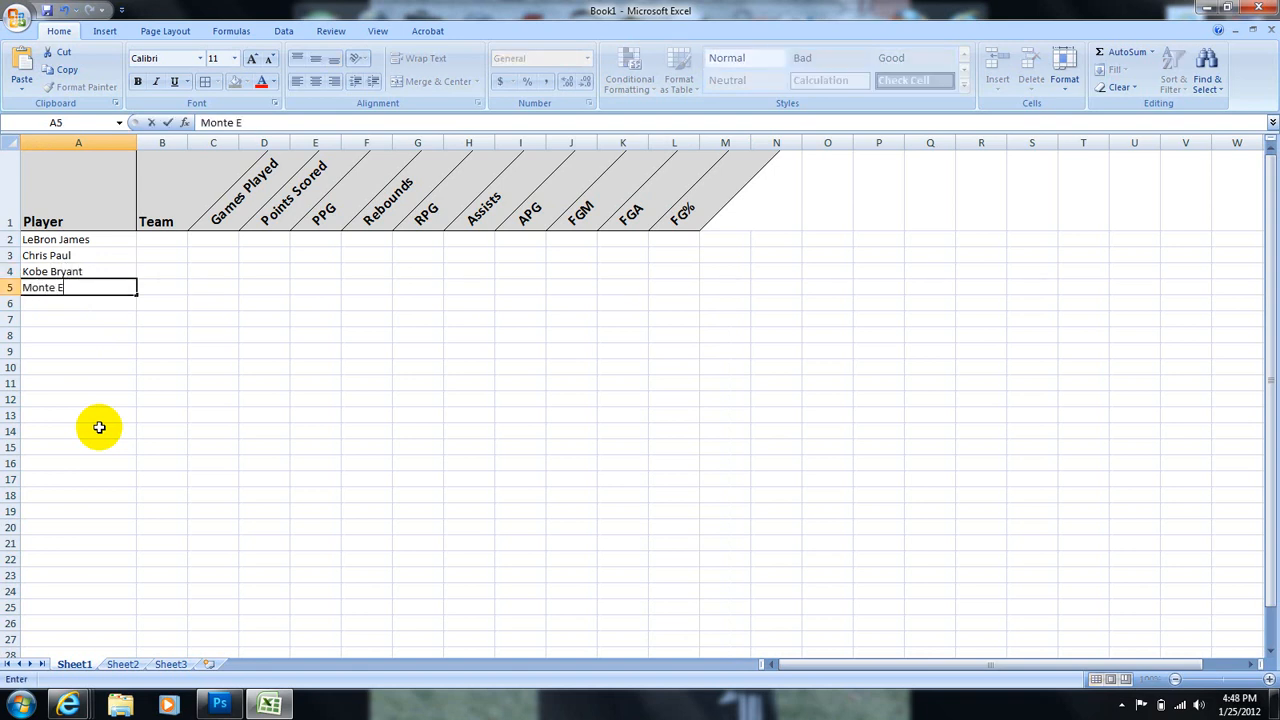
key(Tab)
Step: Fill the Team column from B2 to B5 with MIA, LAC, LAL and GSW
key(Up)
key(Up)
key(Up)
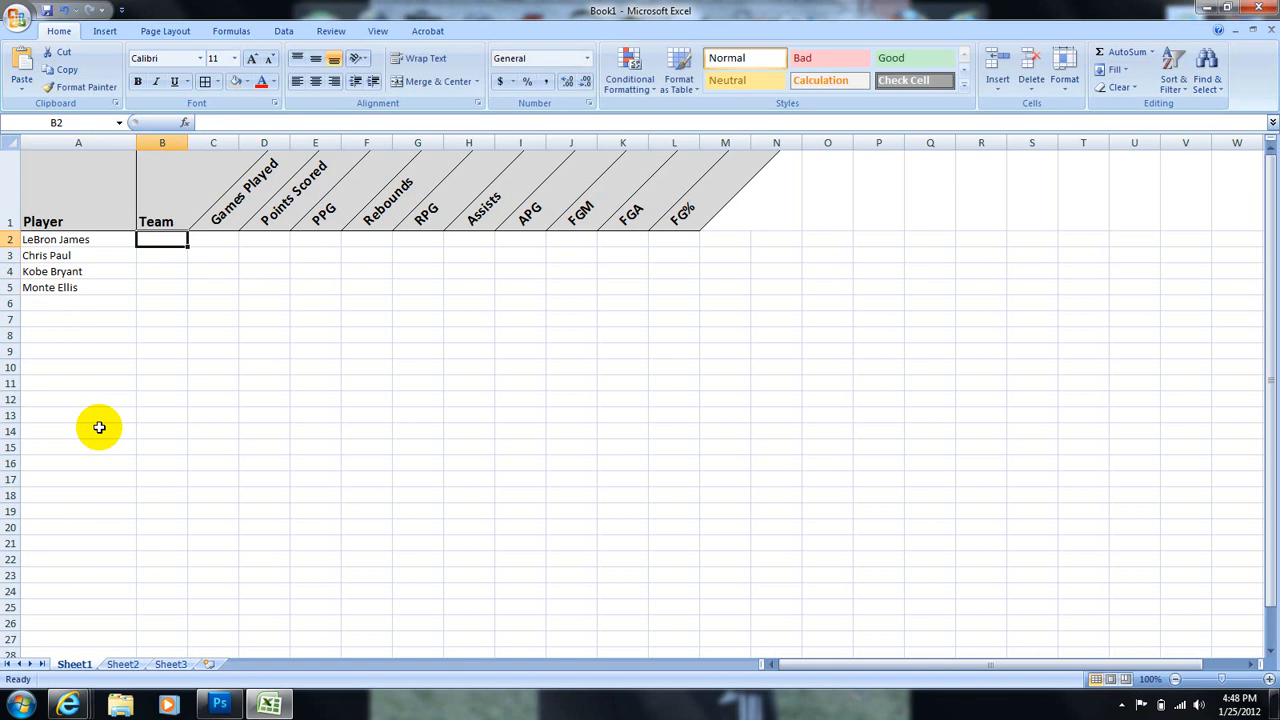
text(MIA)
key(Return)
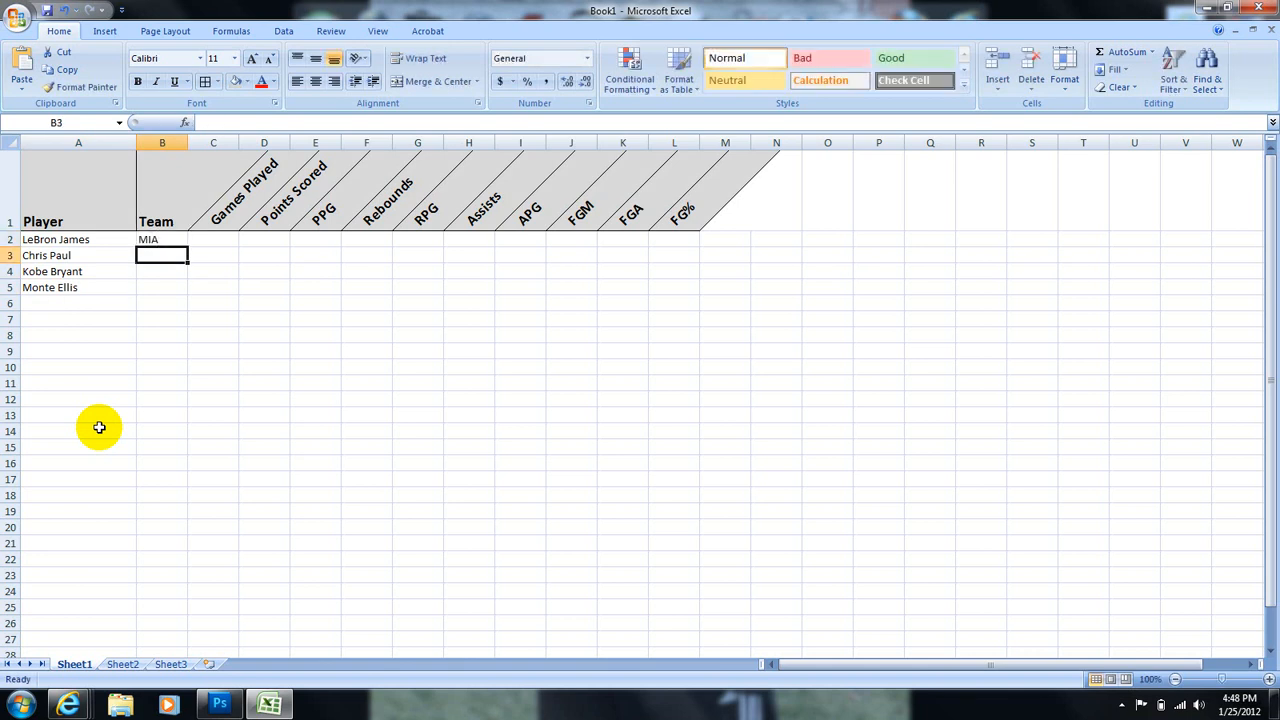
text(LAC)
key(Return)
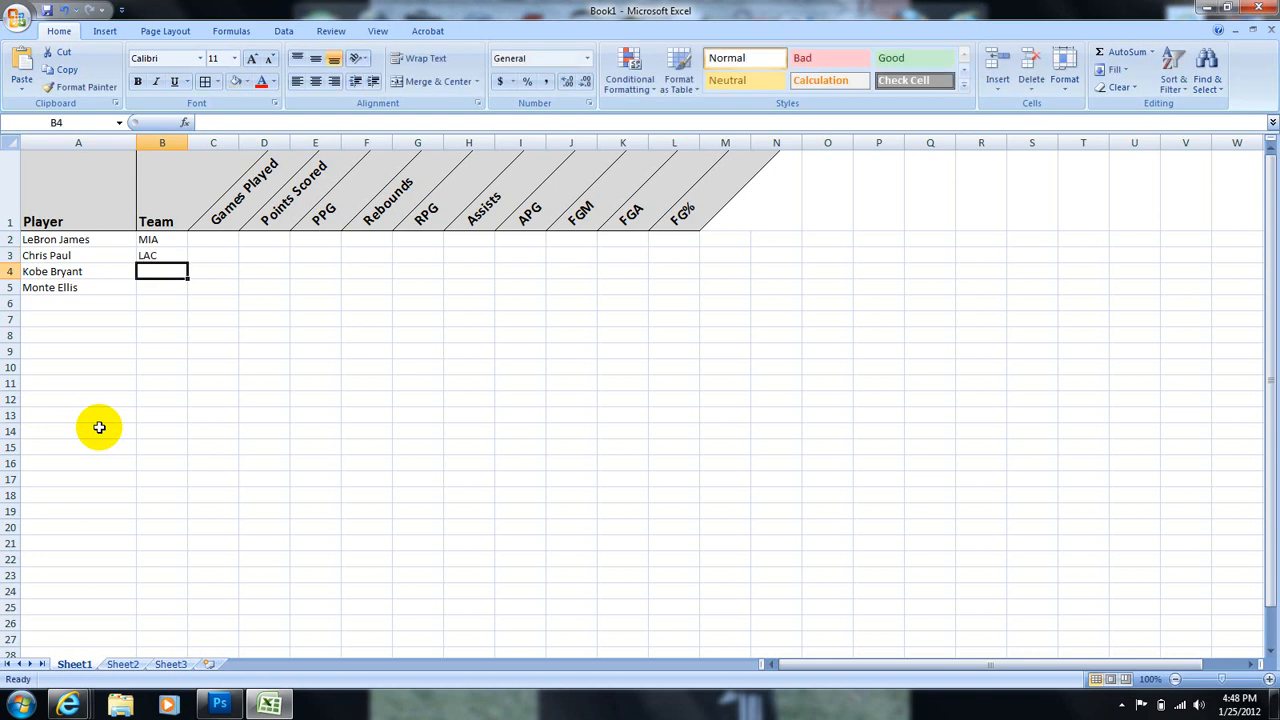
text(LAL)
key(Return)
text(G)
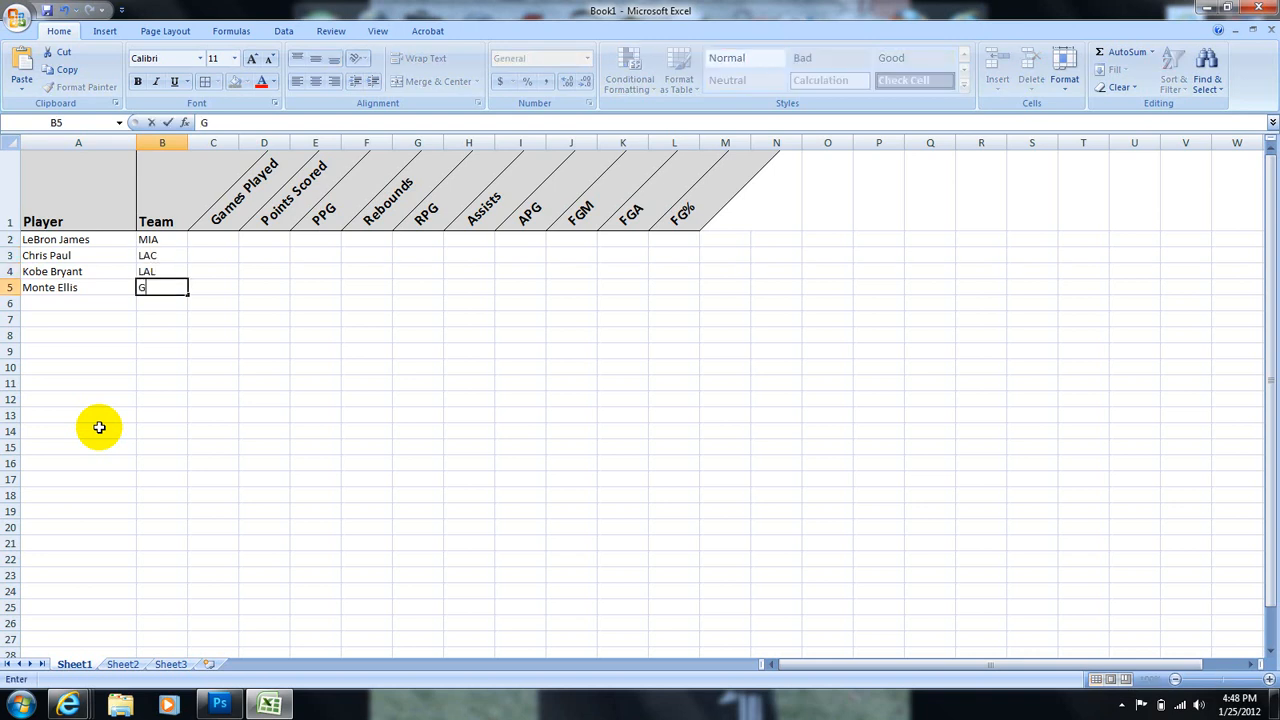
key(Tab)
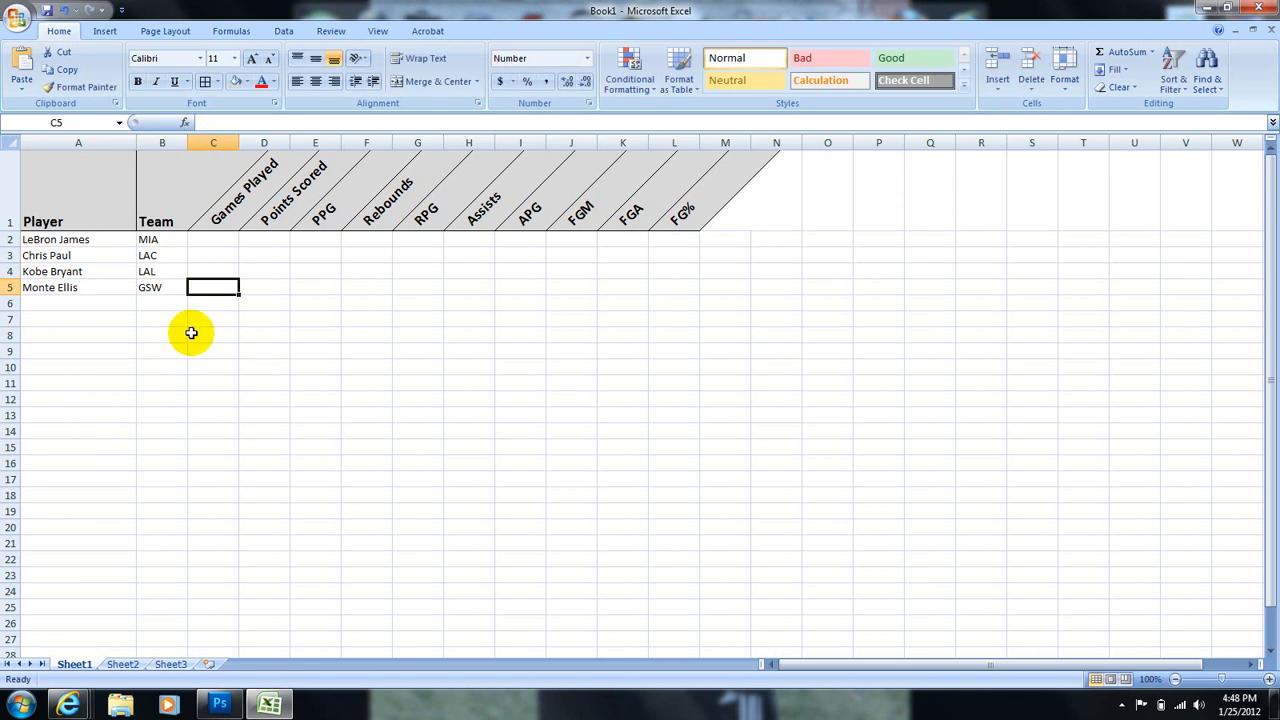
Step: Select cell C2, then switch to the Project 9 prompt window in Internet Explorer and open the Google home page in a new tab
click(202, 237)
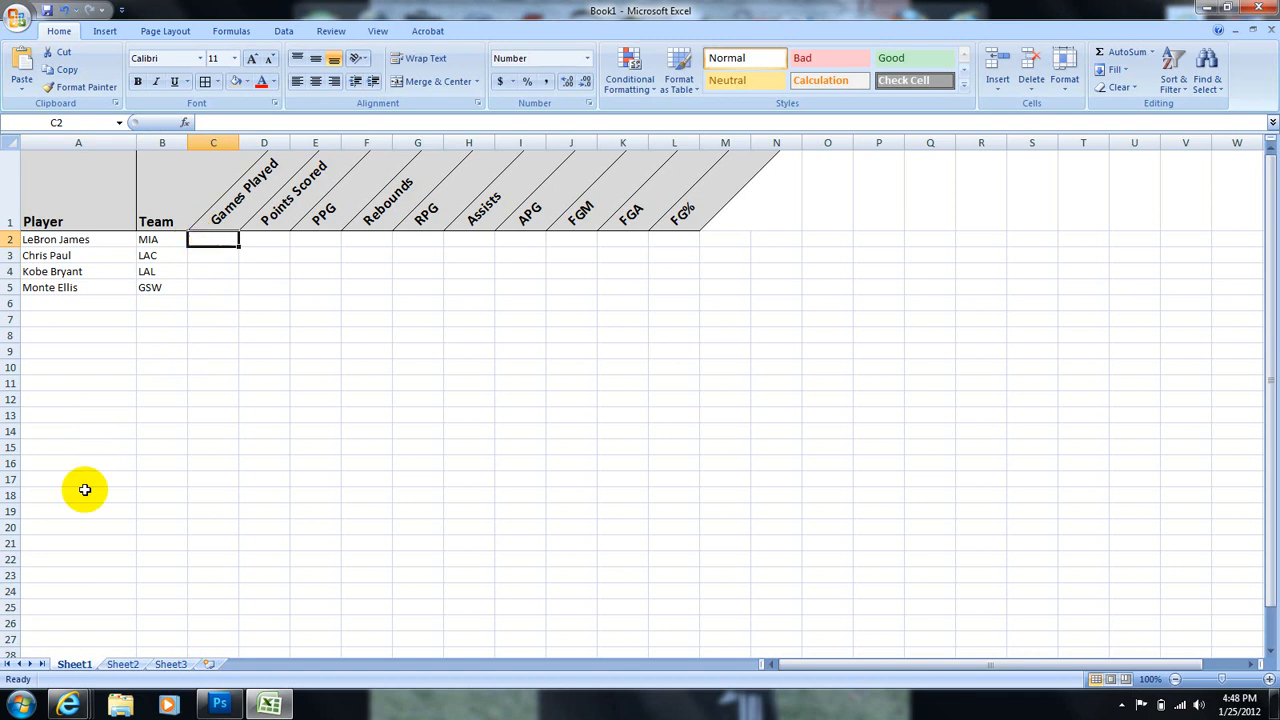
click(22, 706)
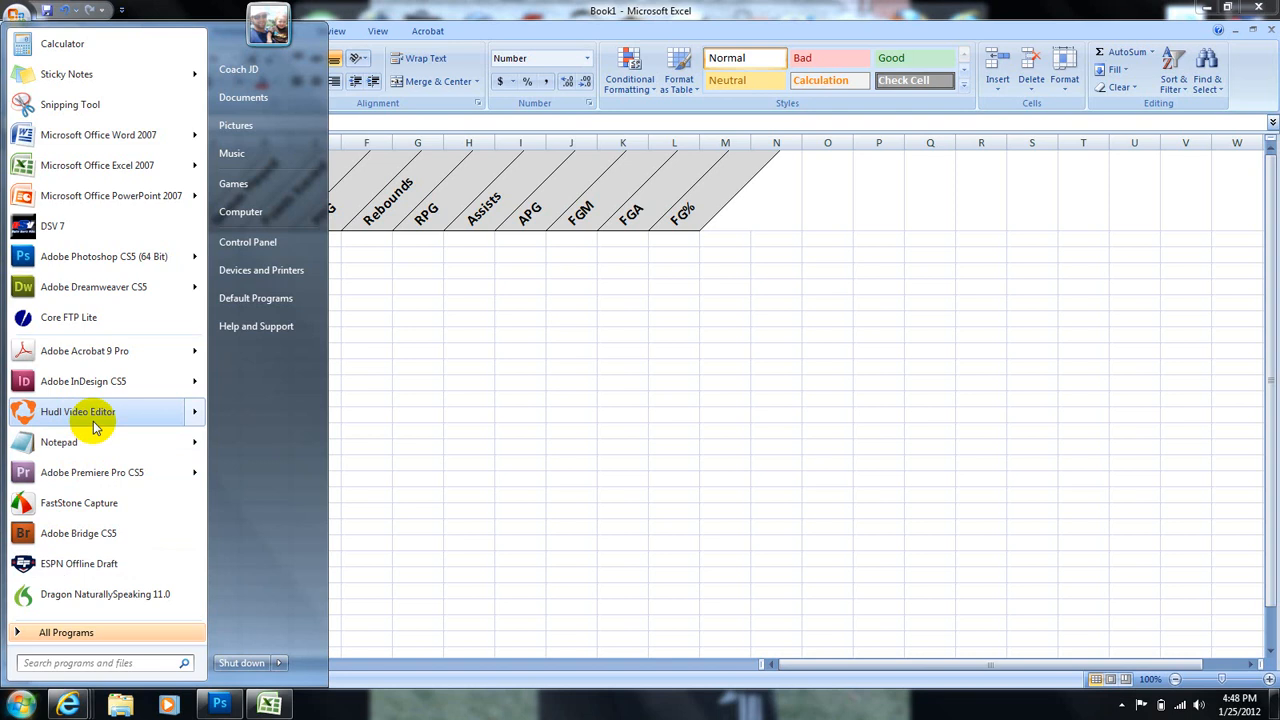
click(72, 706)
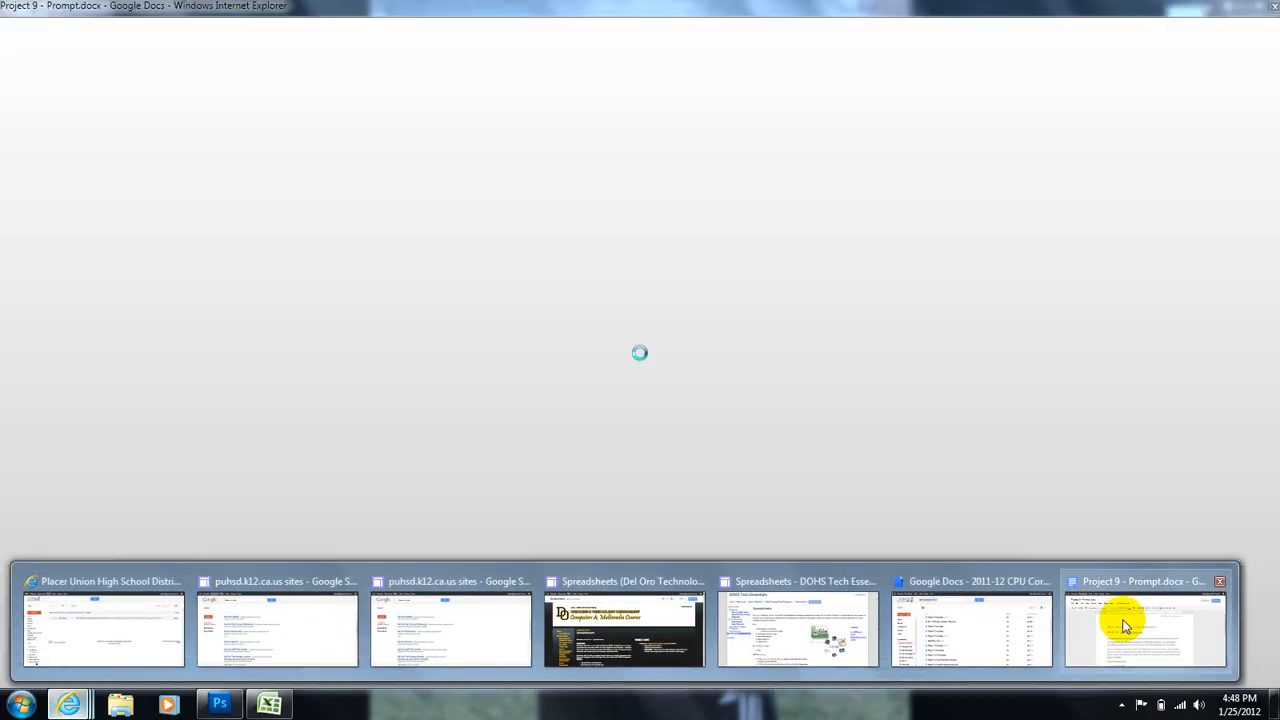
click(1123, 620)
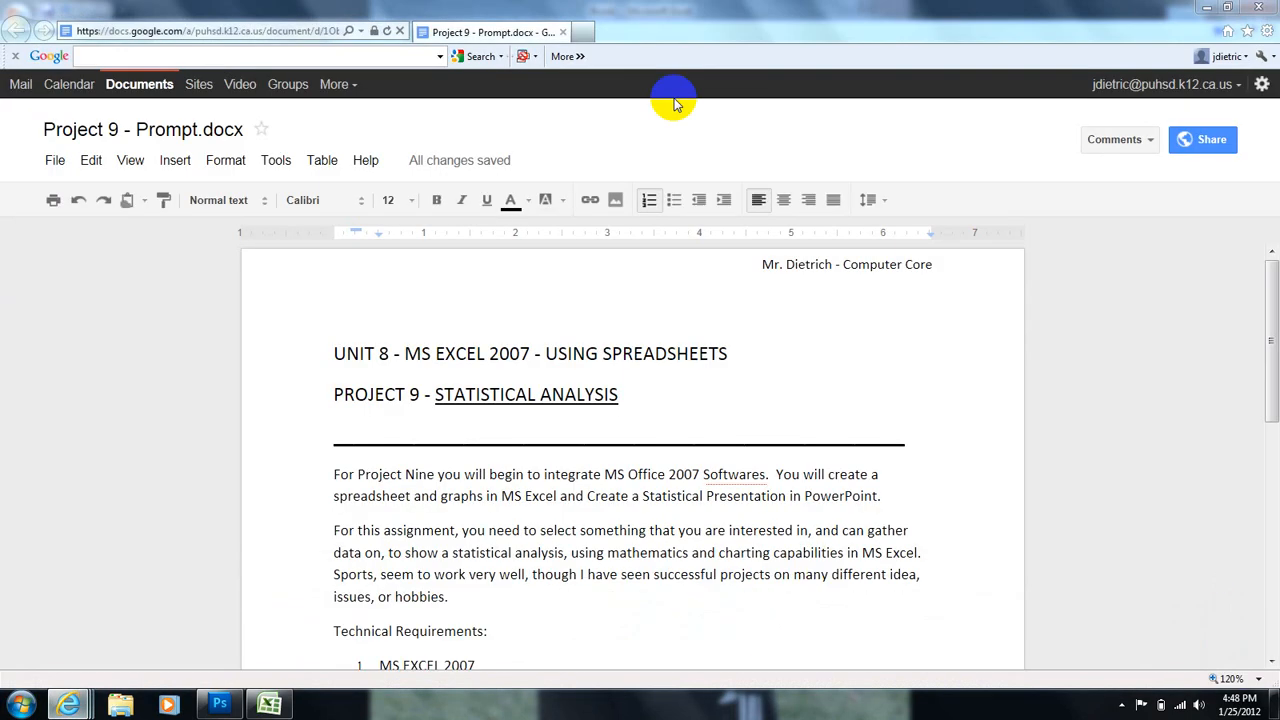
click(584, 32)
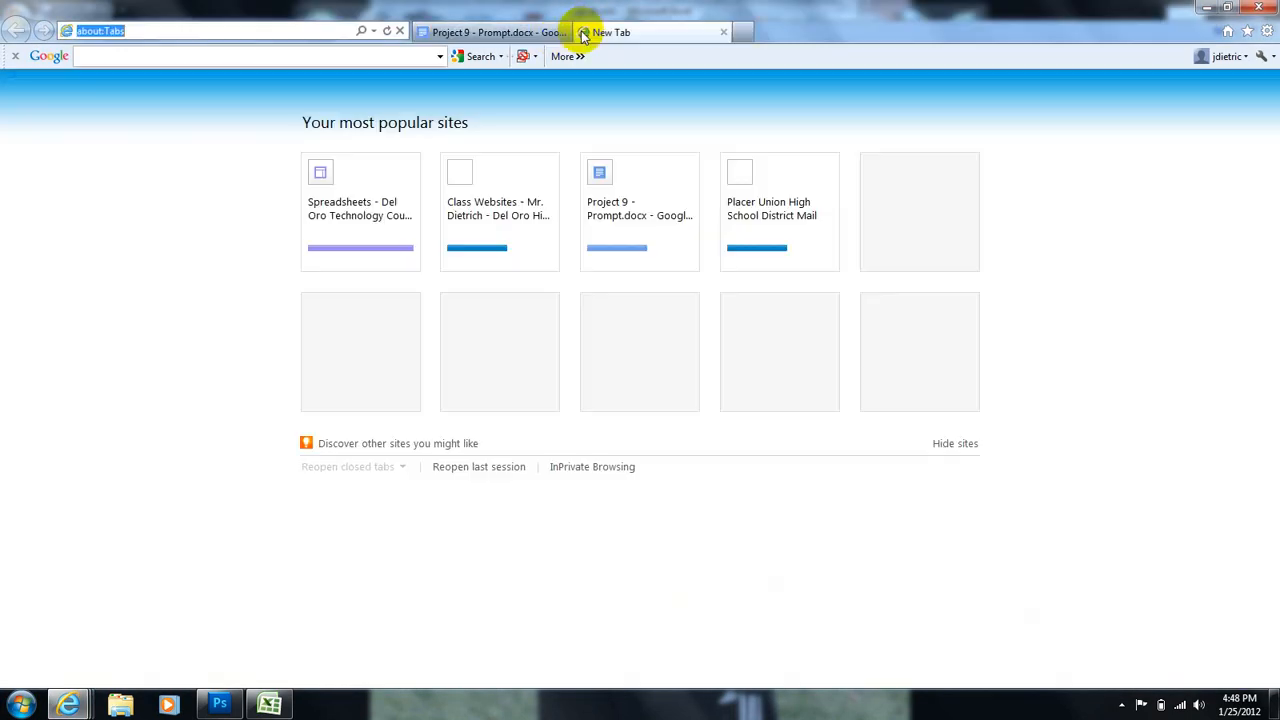
click(1228, 31)
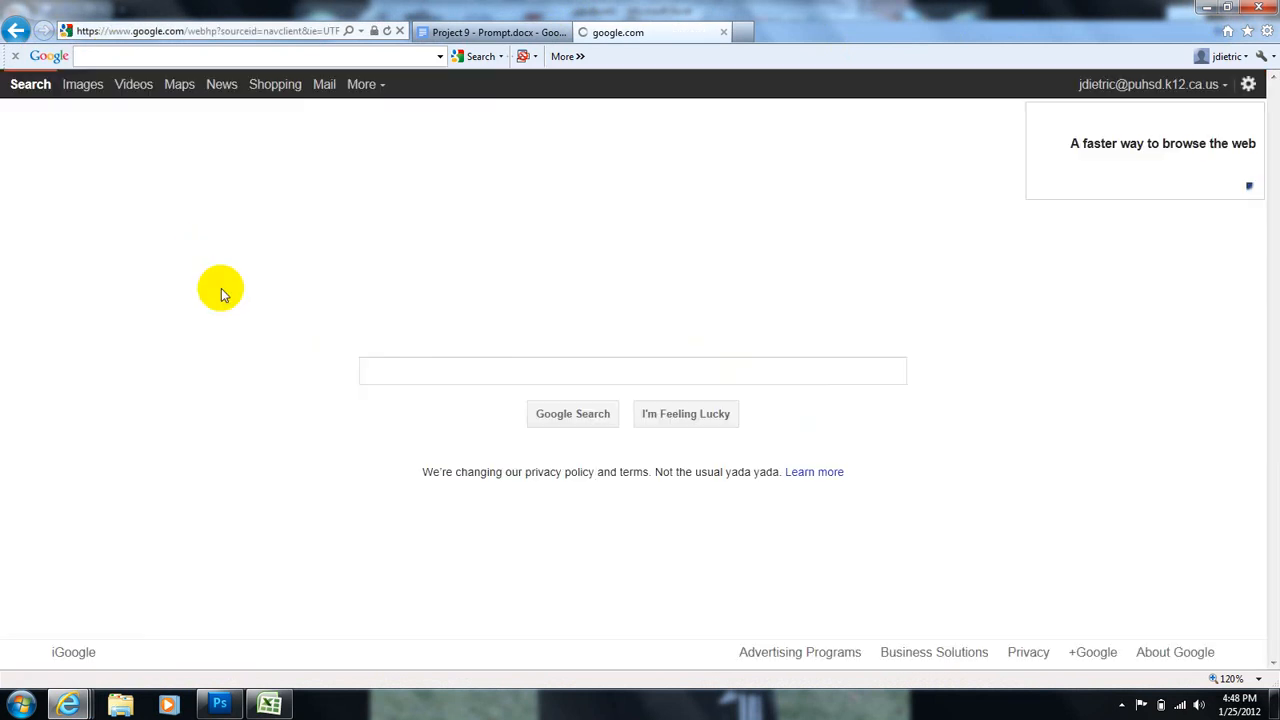
Step: Search Google for NBA, open the NBA.com site and close its expanded advertisement
click(421, 375)
text(NBA)
key(Return)
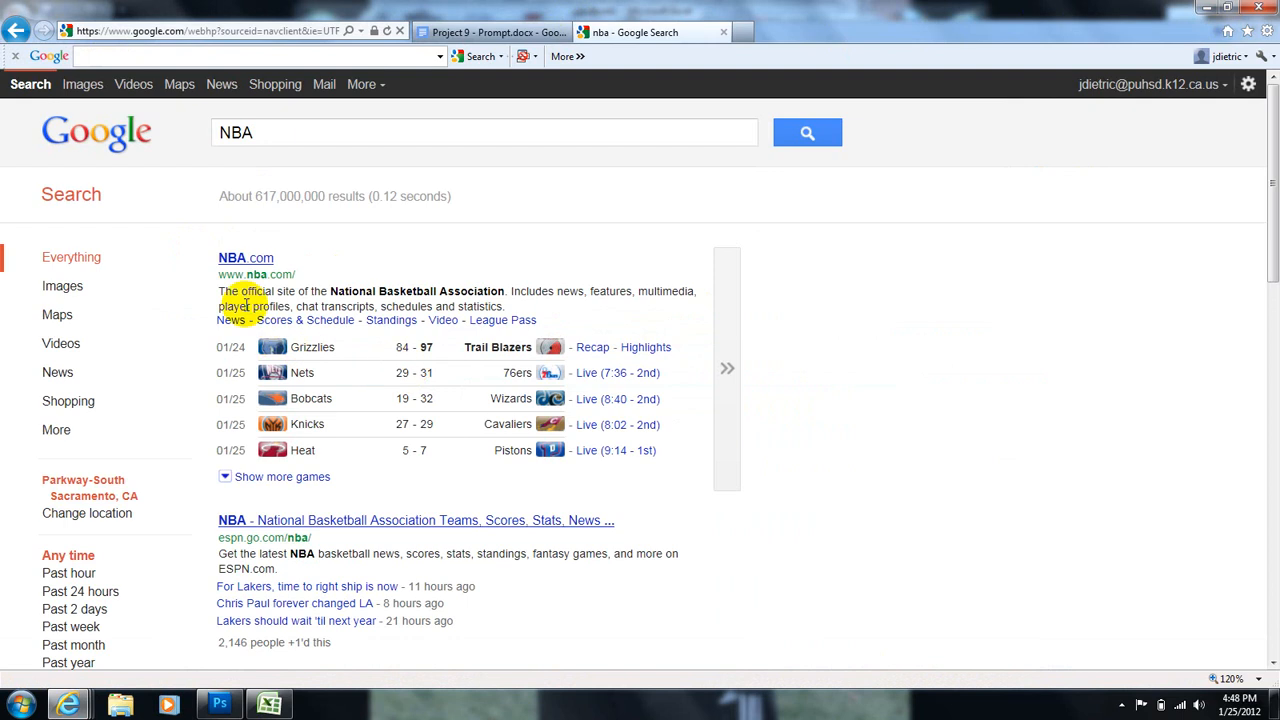
click(245, 258)
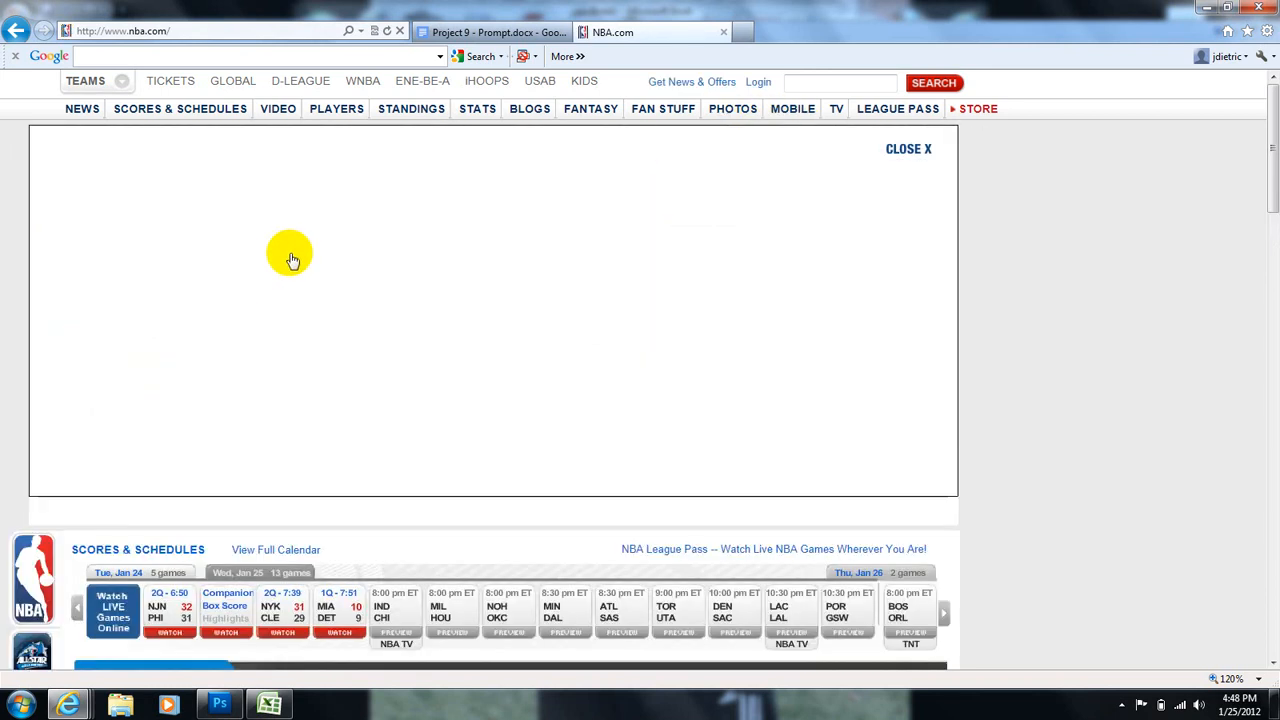
click(908, 150)
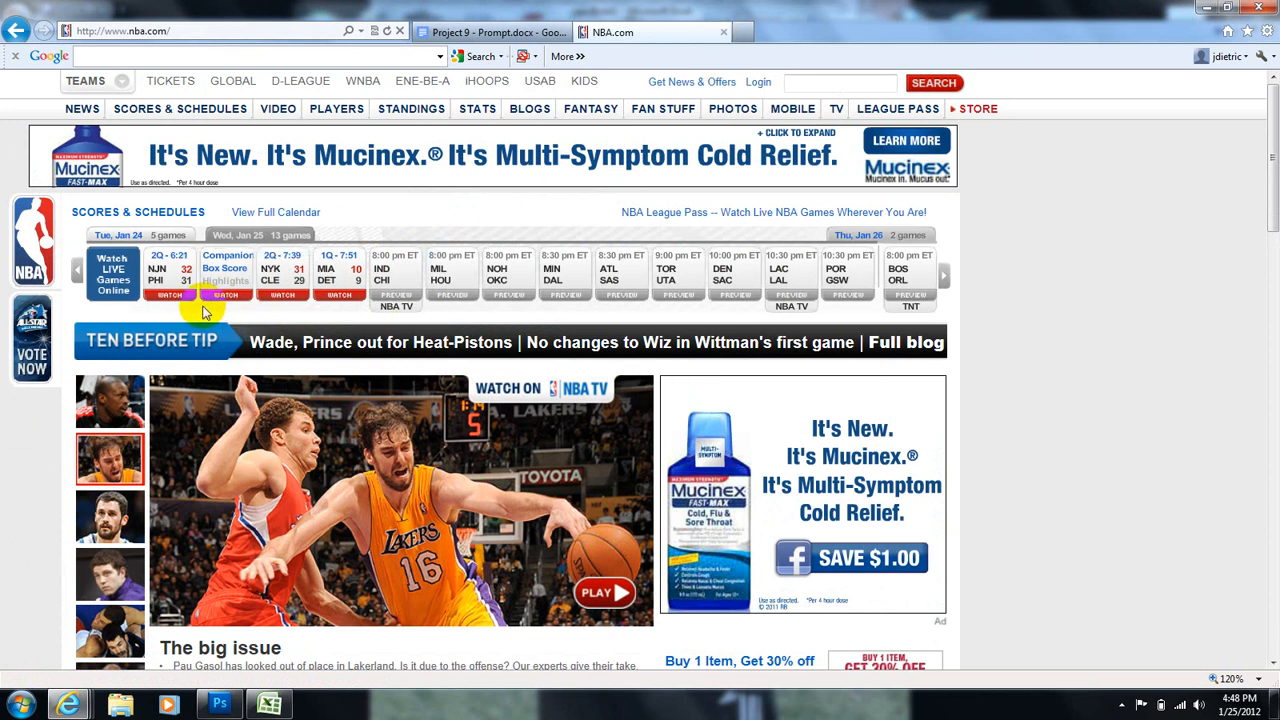
Step: Go to the Individual Stats page and open LeBron James's player page from the season points leaders
mouse_move(270, 113)
mouse_move(466, 113)
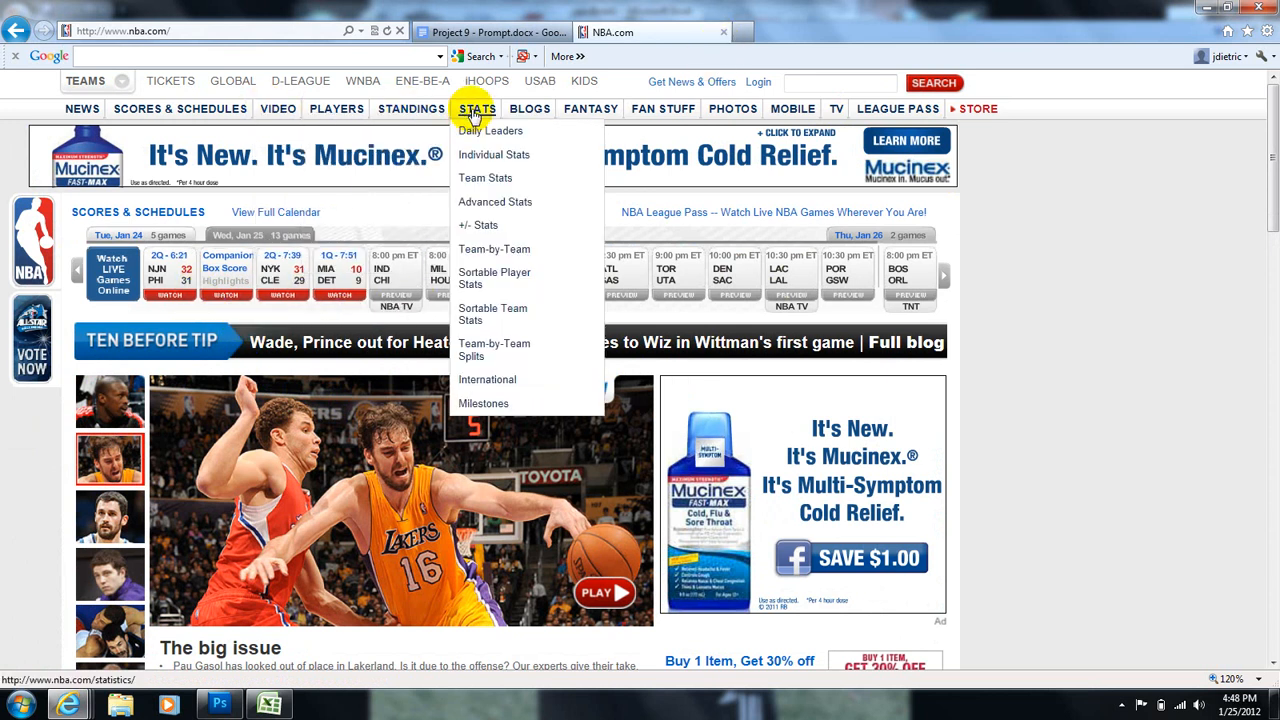
click(474, 158)
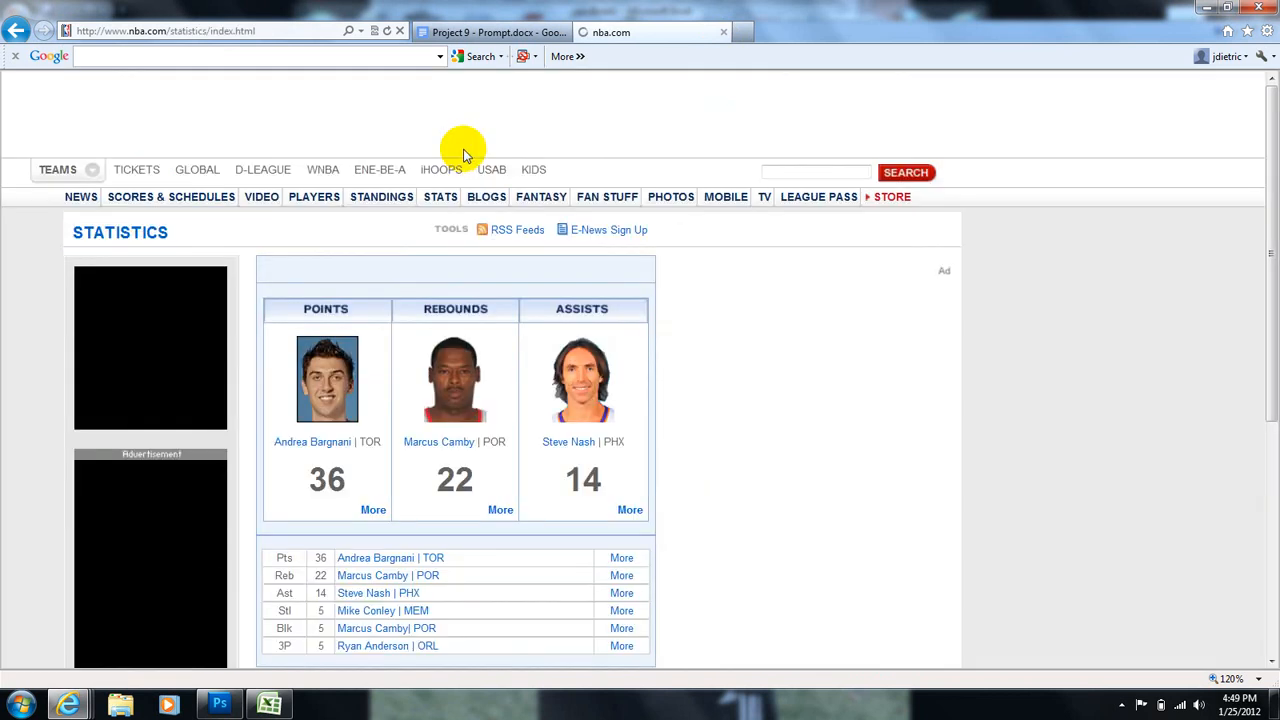
scroll(328, 295, down, 5)
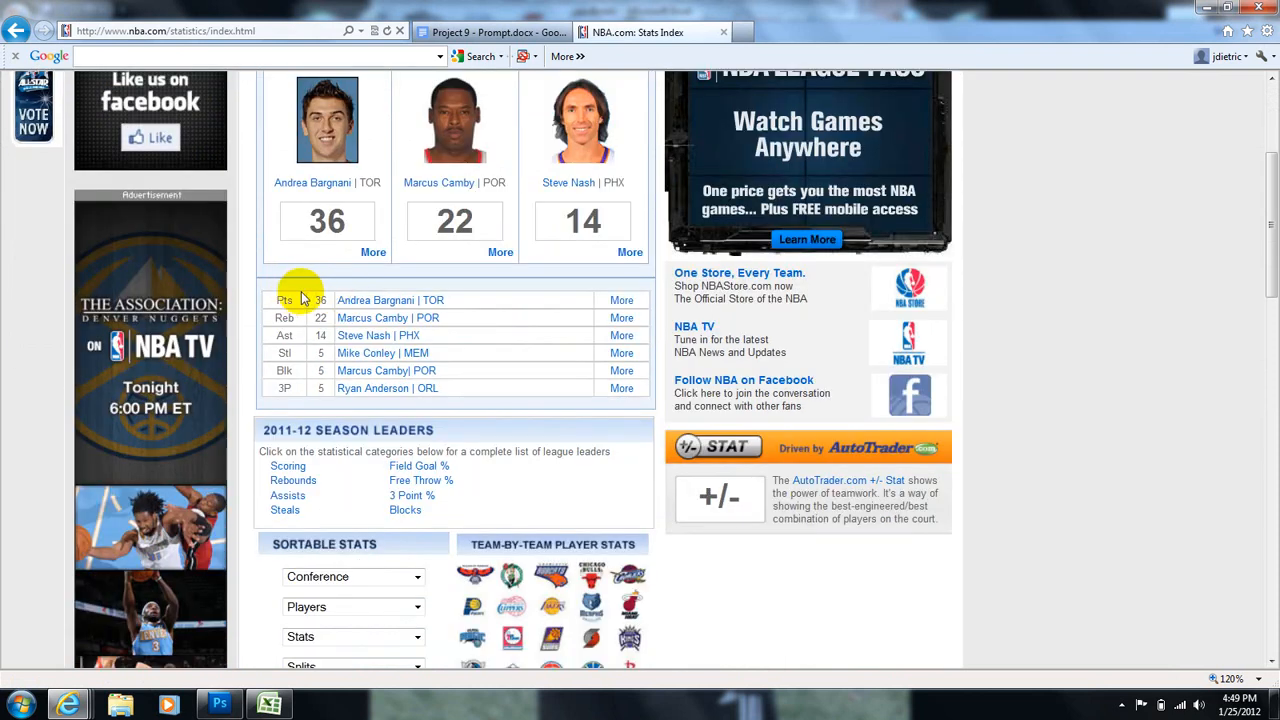
scroll(350, 340, down, 2)
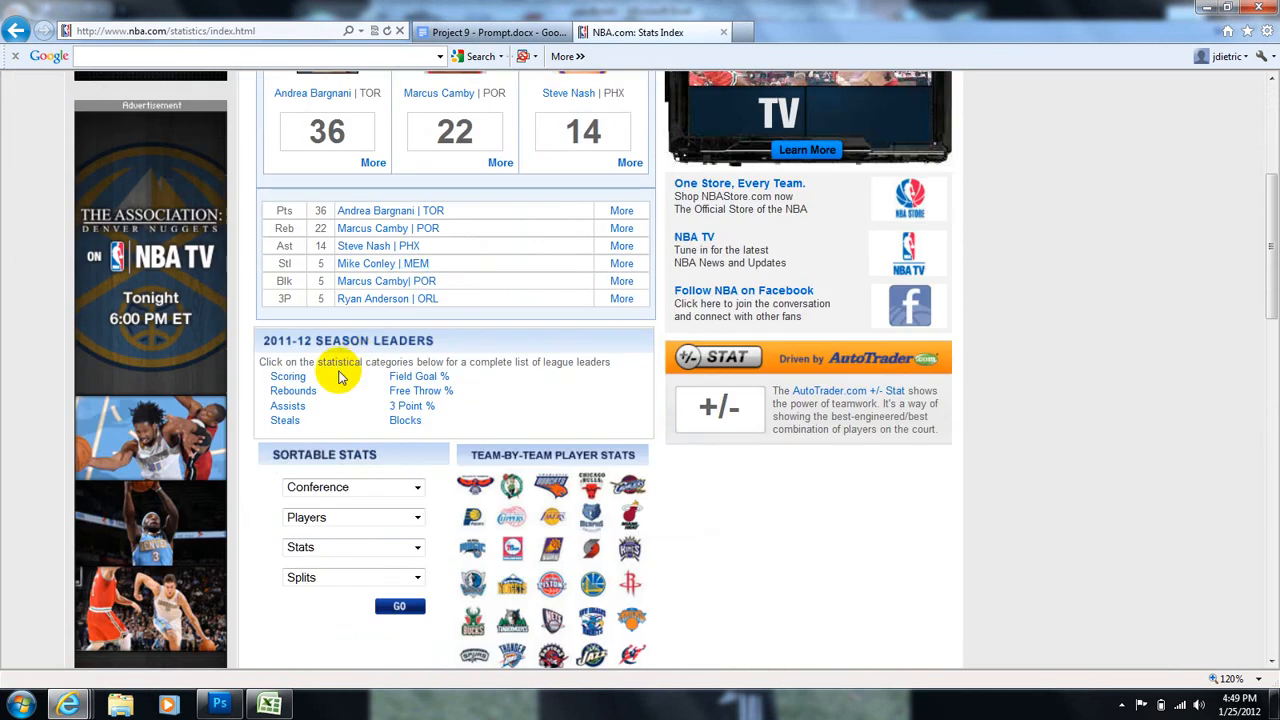
scroll(295, 390, down, 5)
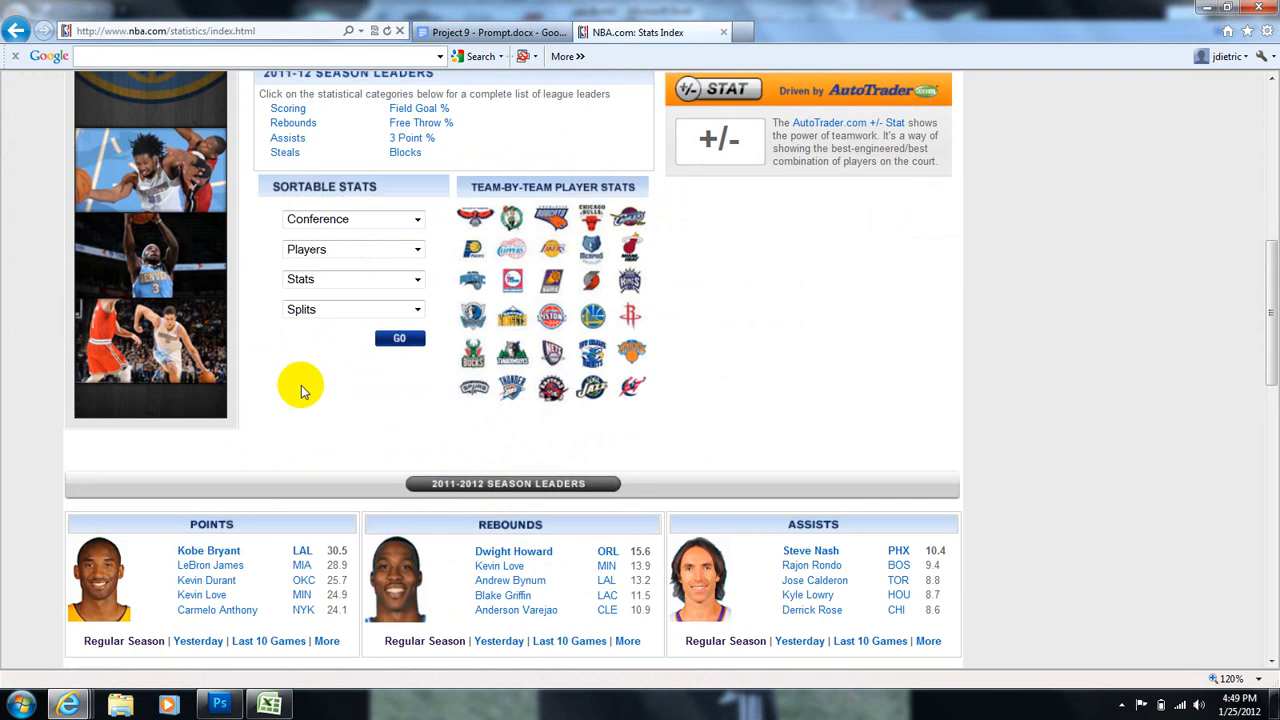
click(212, 566)
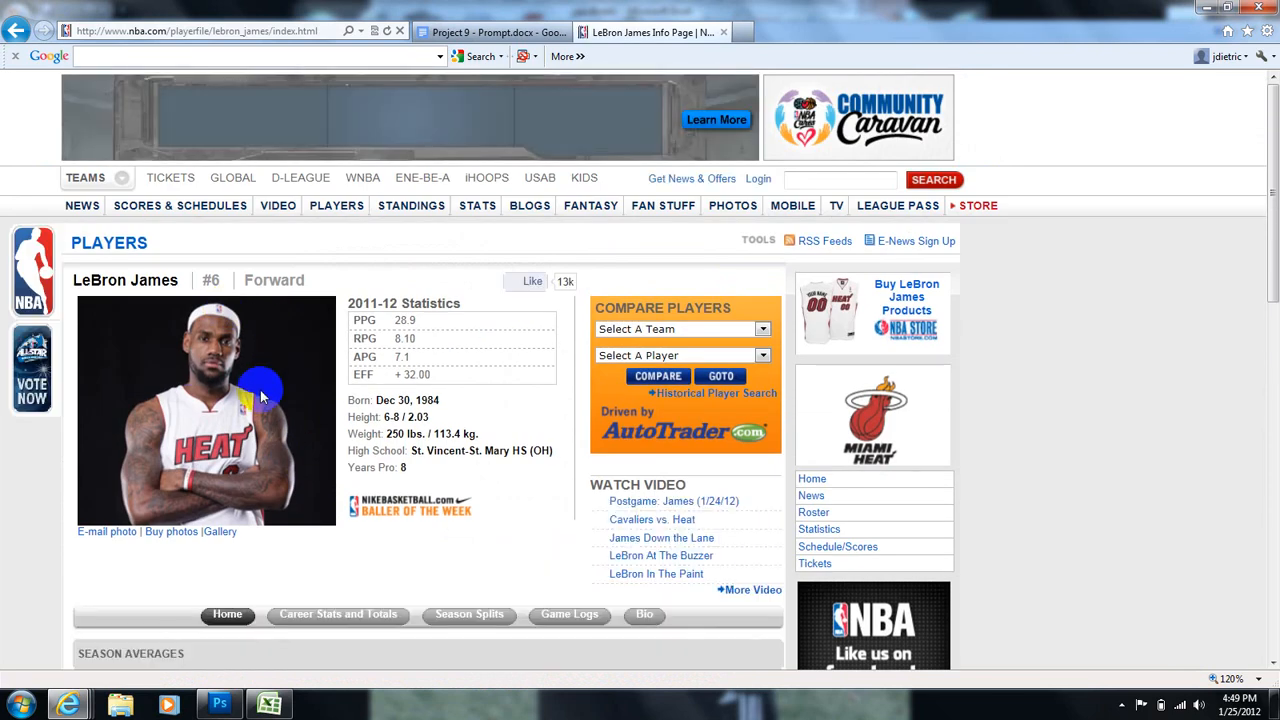
Step: Open LeBron James's Career Stats and Totals and examine the 11-12 row of the career season totals
scroll(480, 390, down, 3)
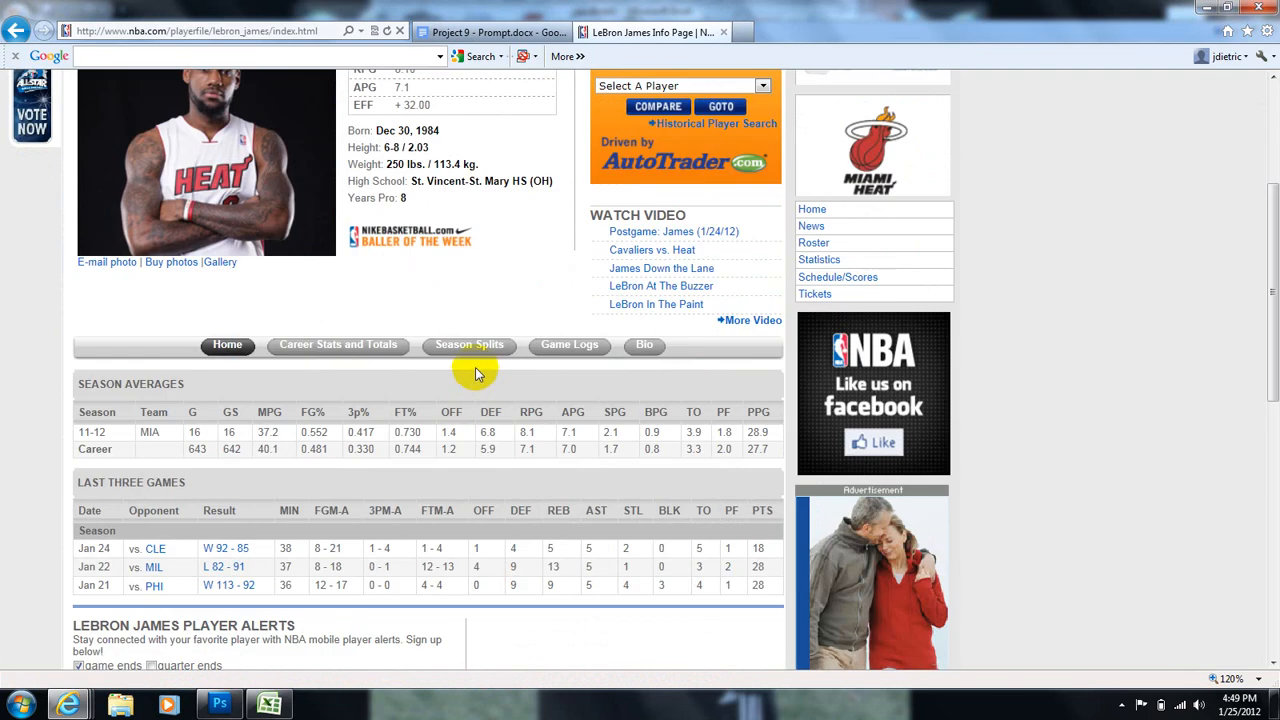
click(338, 352)
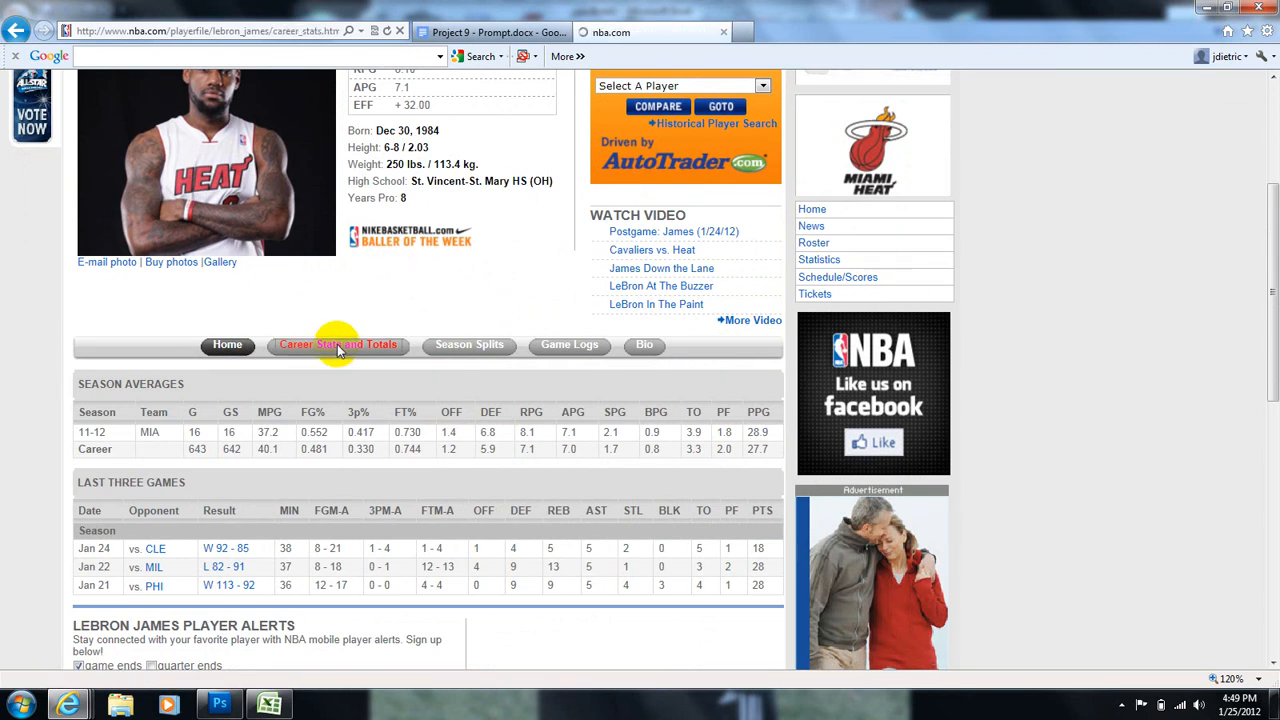
scroll(330, 397, down, 3)
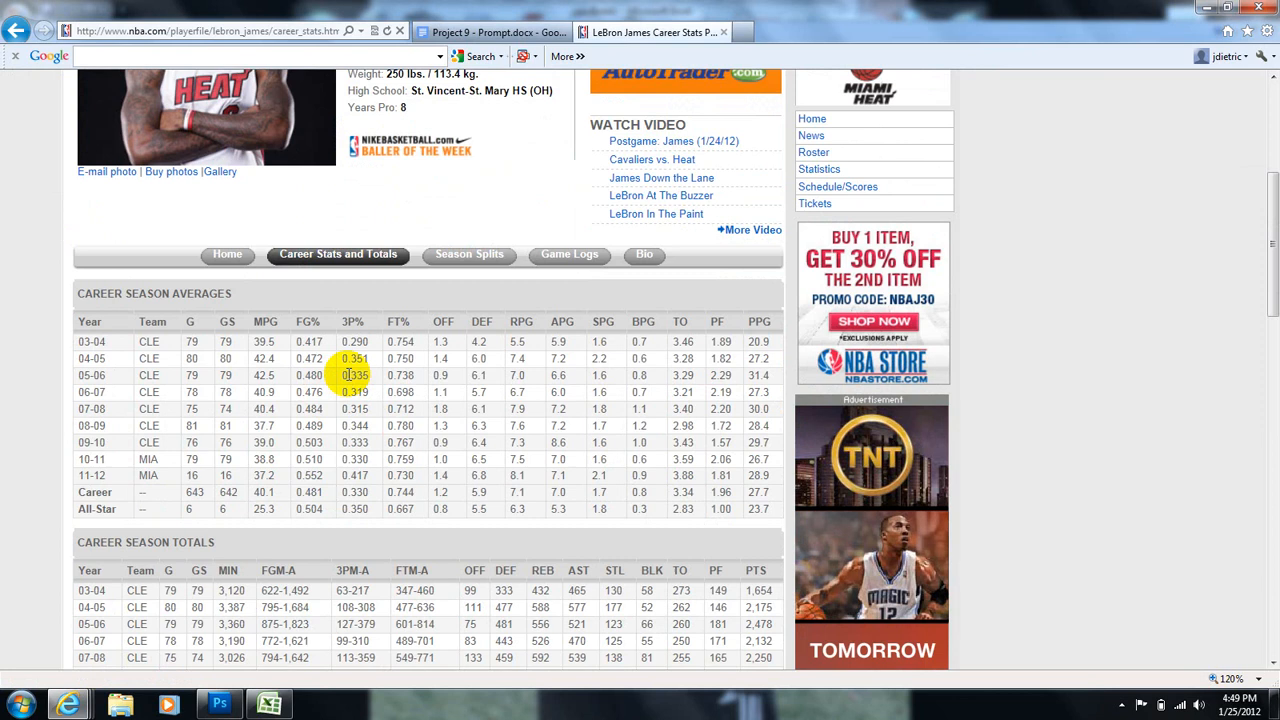
scroll(355, 375, down, 3)
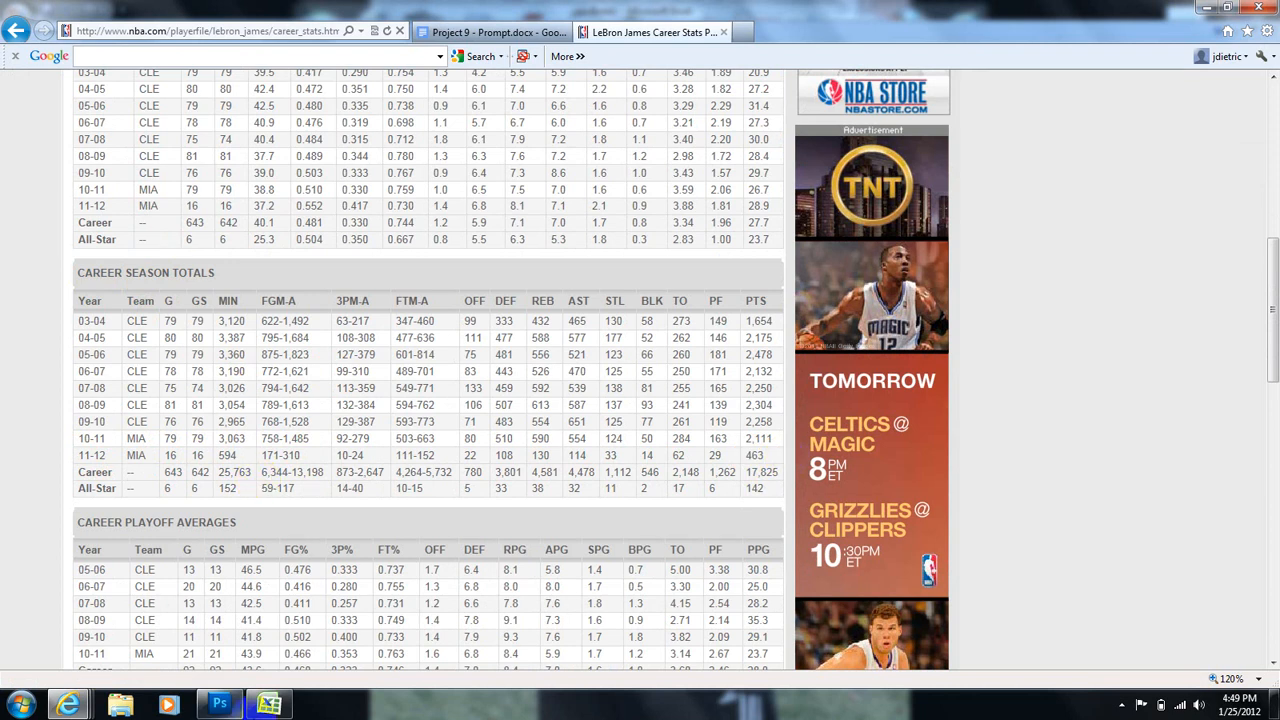
Step: Switch back to Excel and enter 16 games played and 468 points scored for LeBron James in C2 and D2
click(268, 705)
text(16)
key(Tab)
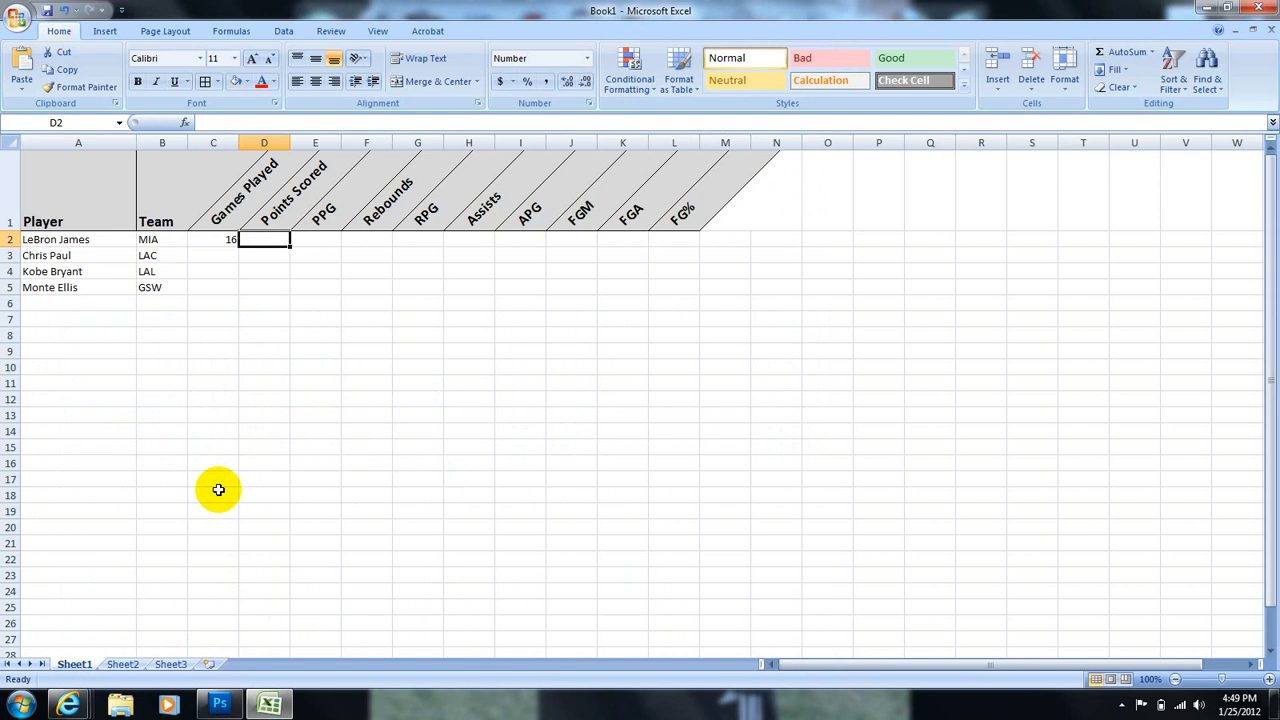
text(468)
key(Tab)
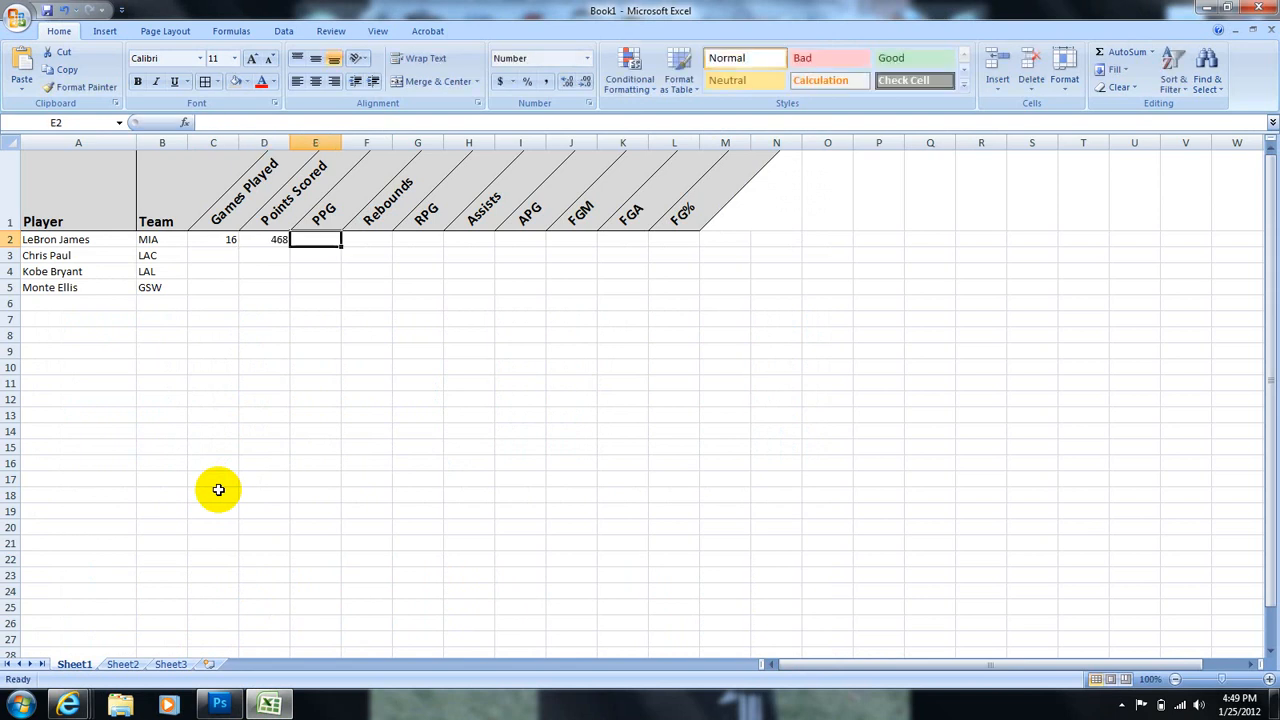
Step: Check LeBron James's 11-12 points total on his NBA.com career stats page and set his Points Scored in D2 to 463
click(68, 705)
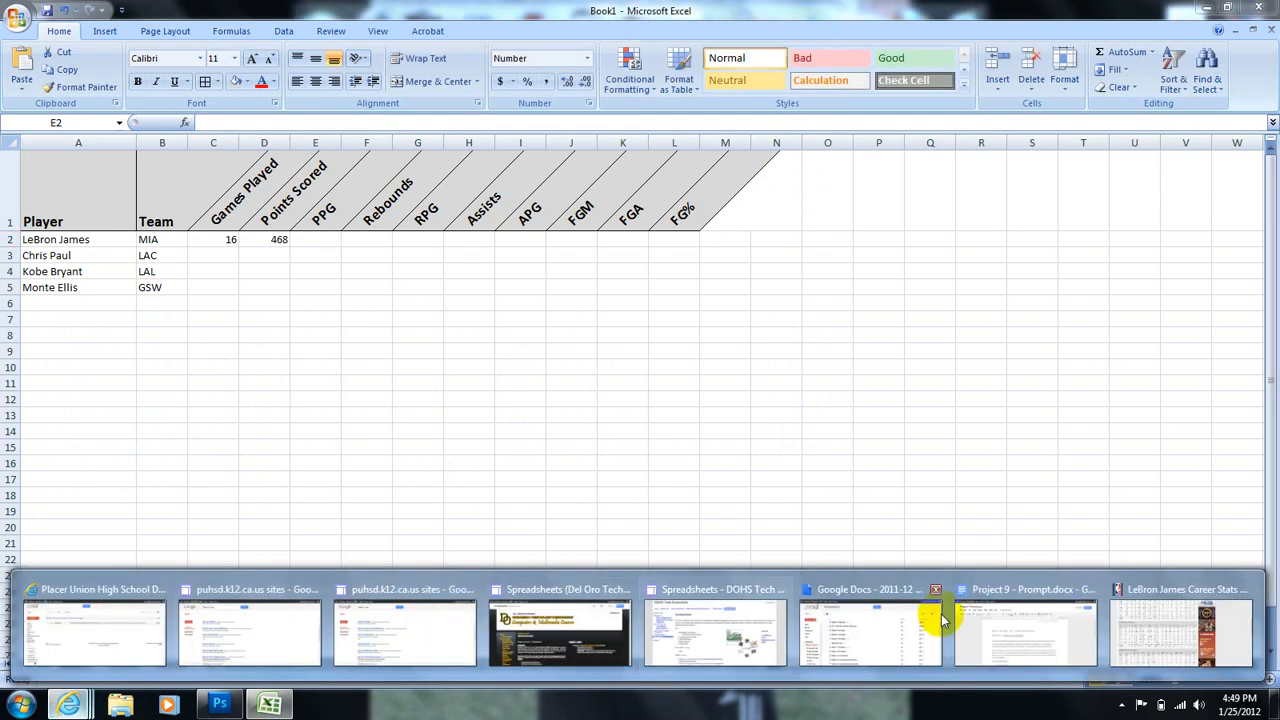
click(1178, 628)
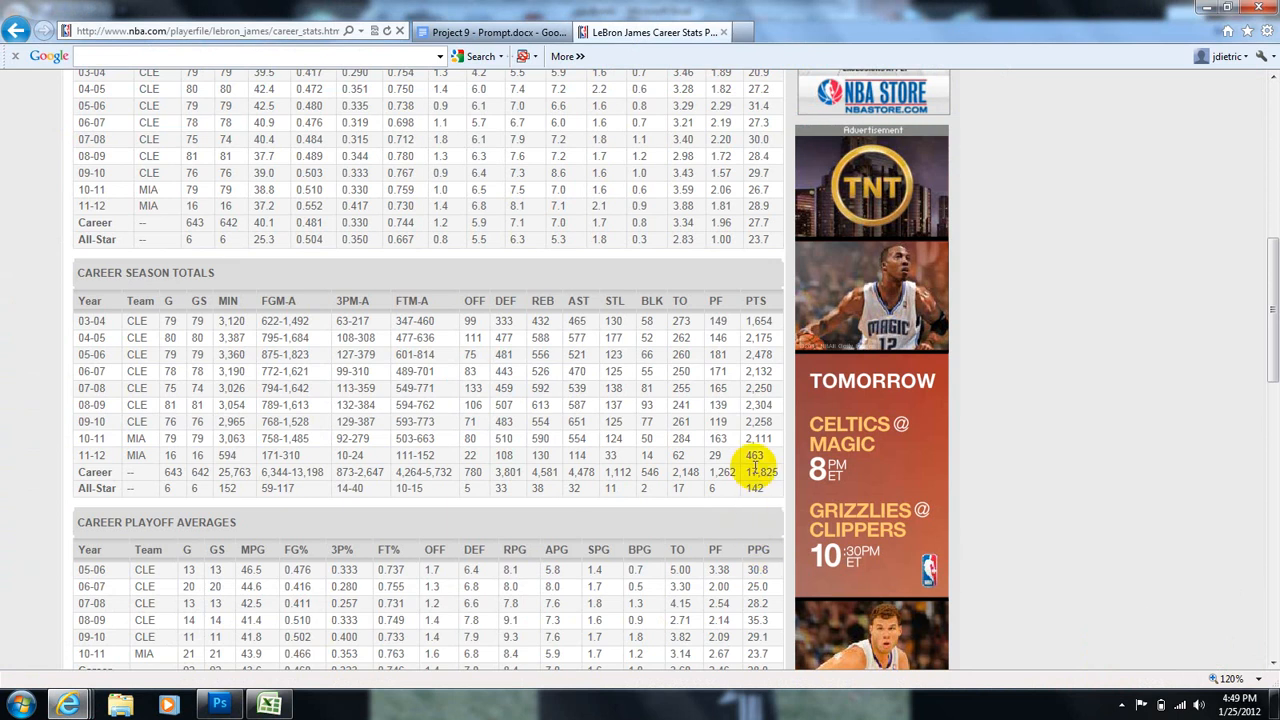
click(268, 703)
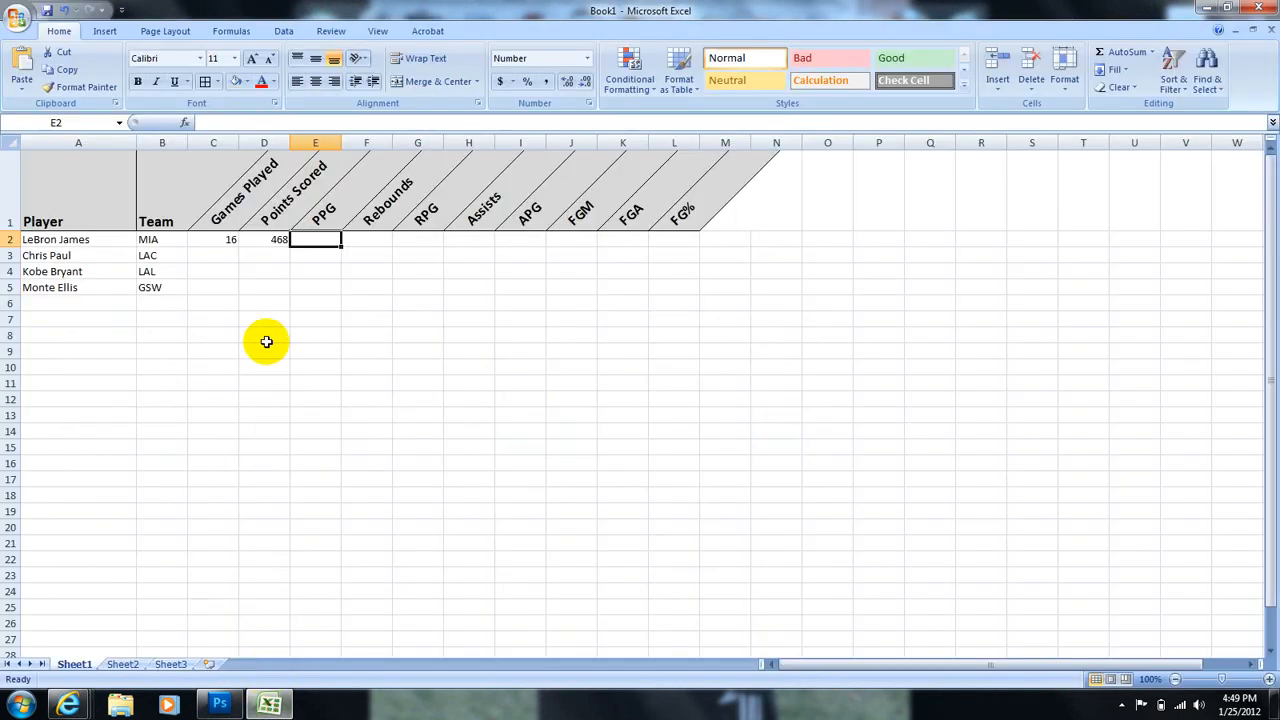
click(264, 237)
text(463)
key(Tab)
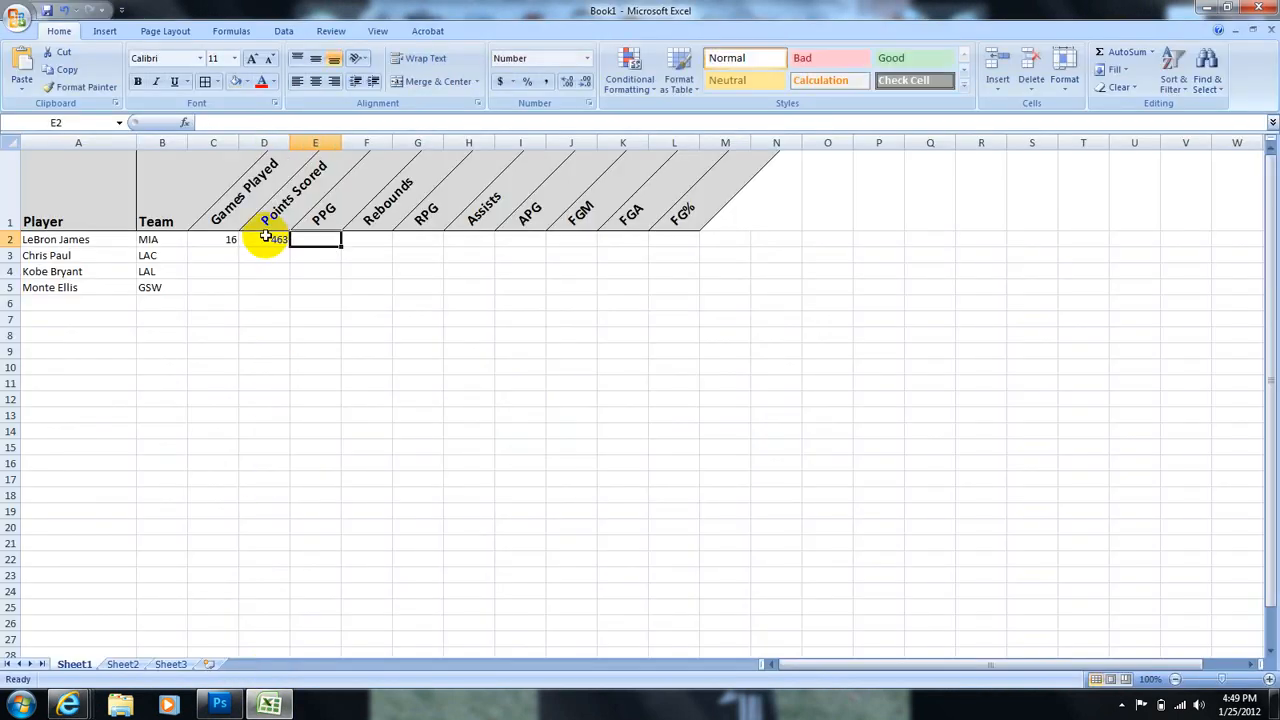
Step: Look up LeBron James's 11-12 rebounds and assists on NBA.com and enter 130 in F2 and 114 in H2 of the Excel sheet
click(325, 218)
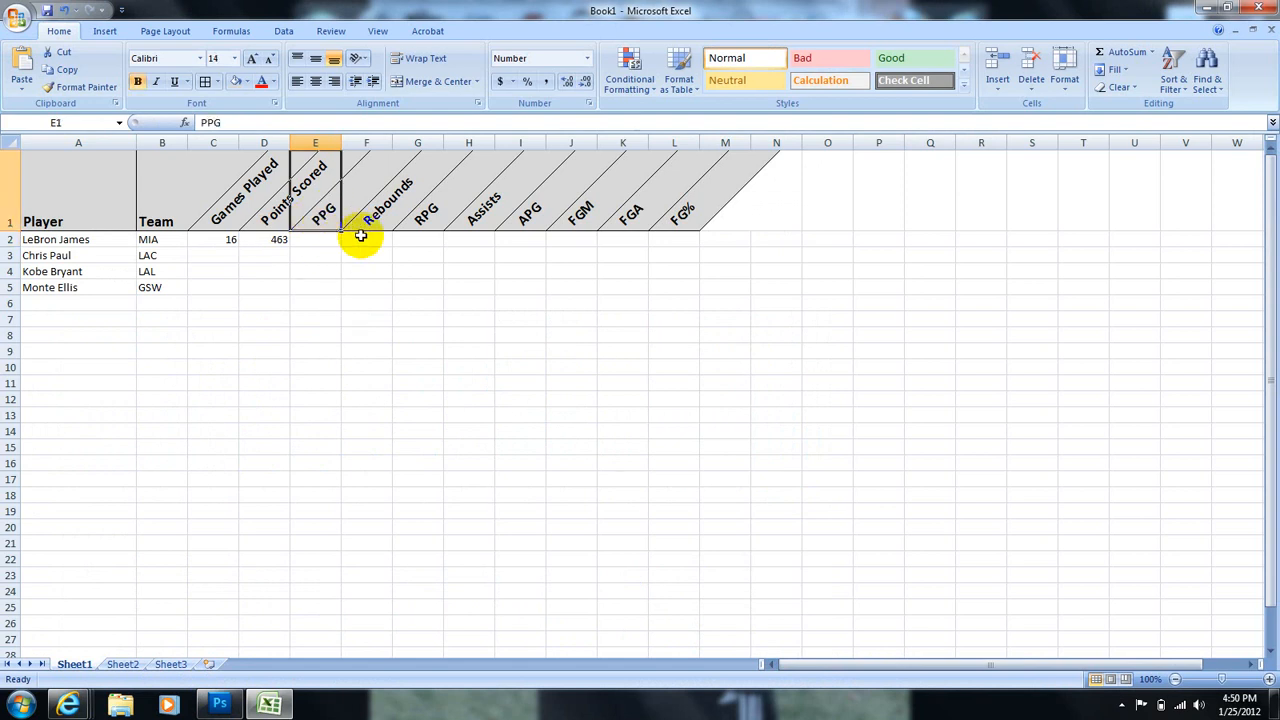
click(363, 237)
click(68, 706)
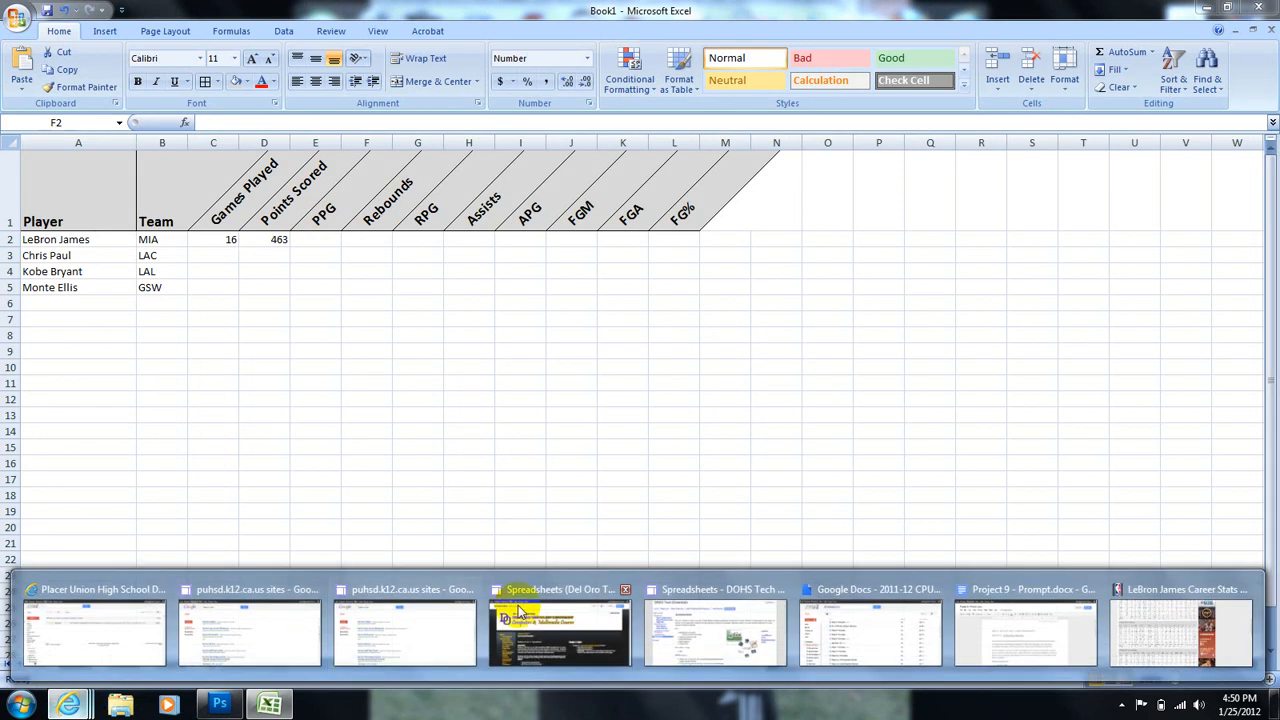
click(1143, 645)
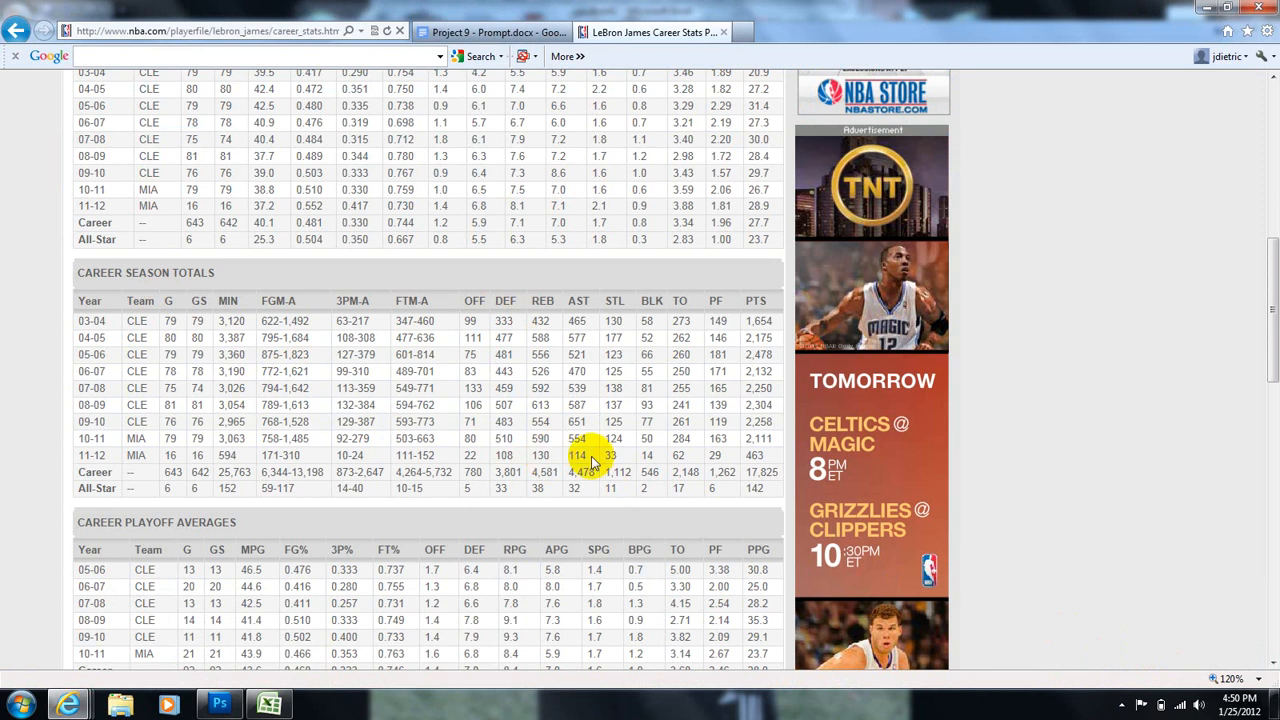
click(220, 706)
click(273, 708)
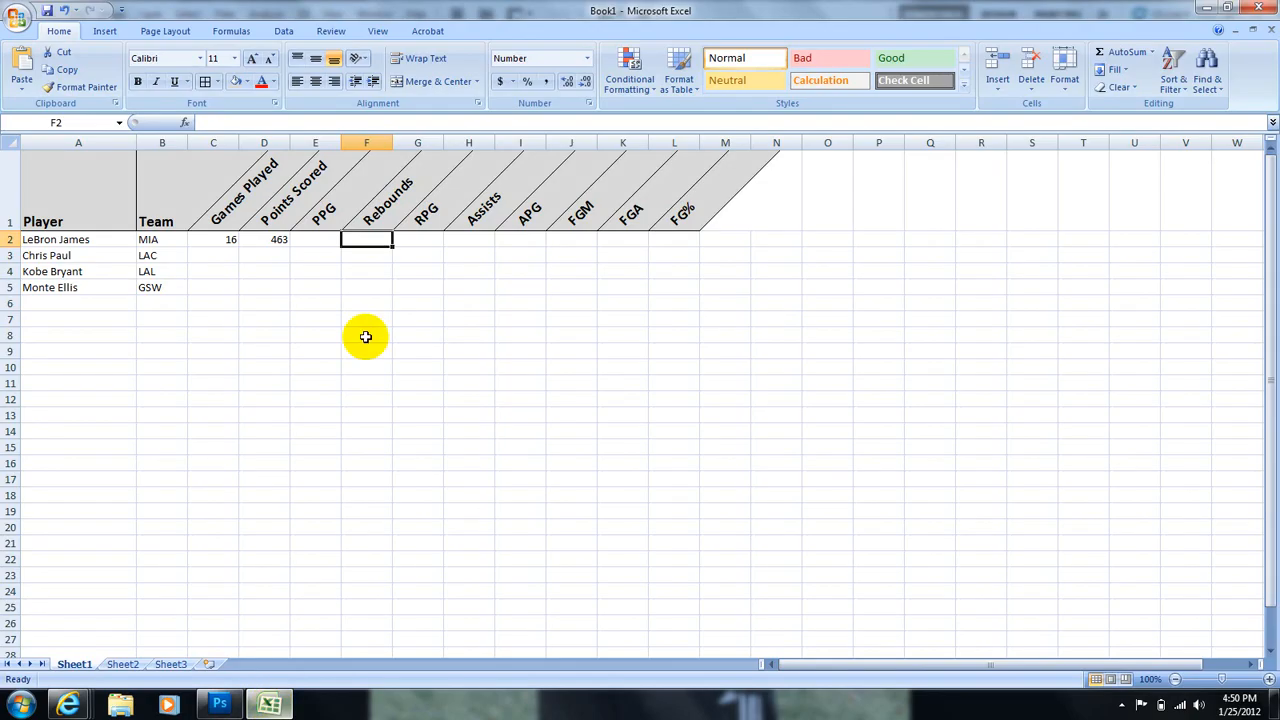
text(130)
key(Tab)
key(Tab)
text(114)
key(Tab)
Step: Look up LeBron James's 11-12 field goals on NBA.com and enter 171 made in J2 and 310 attempted in K2
key(Right)
key(Left)
key(Left)
key(Left)
key(Right)
key(Right)
key(Right)
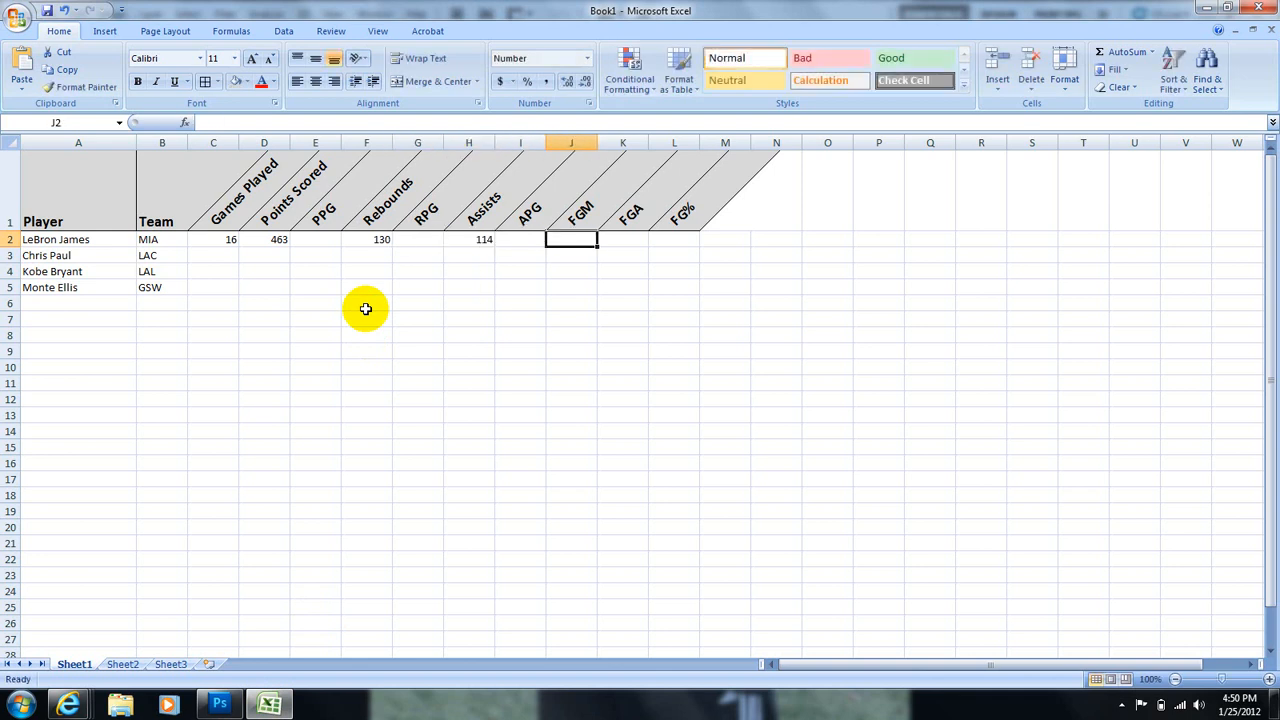
mouse_move(70, 705)
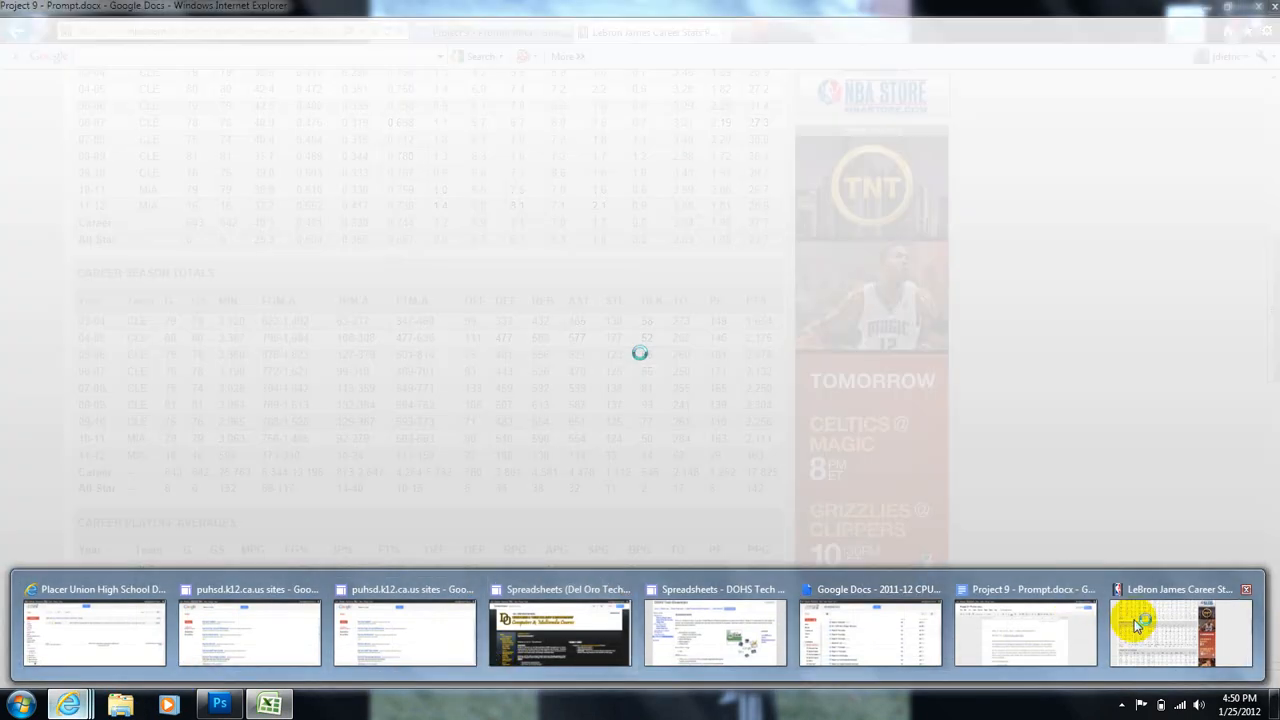
click(1132, 628)
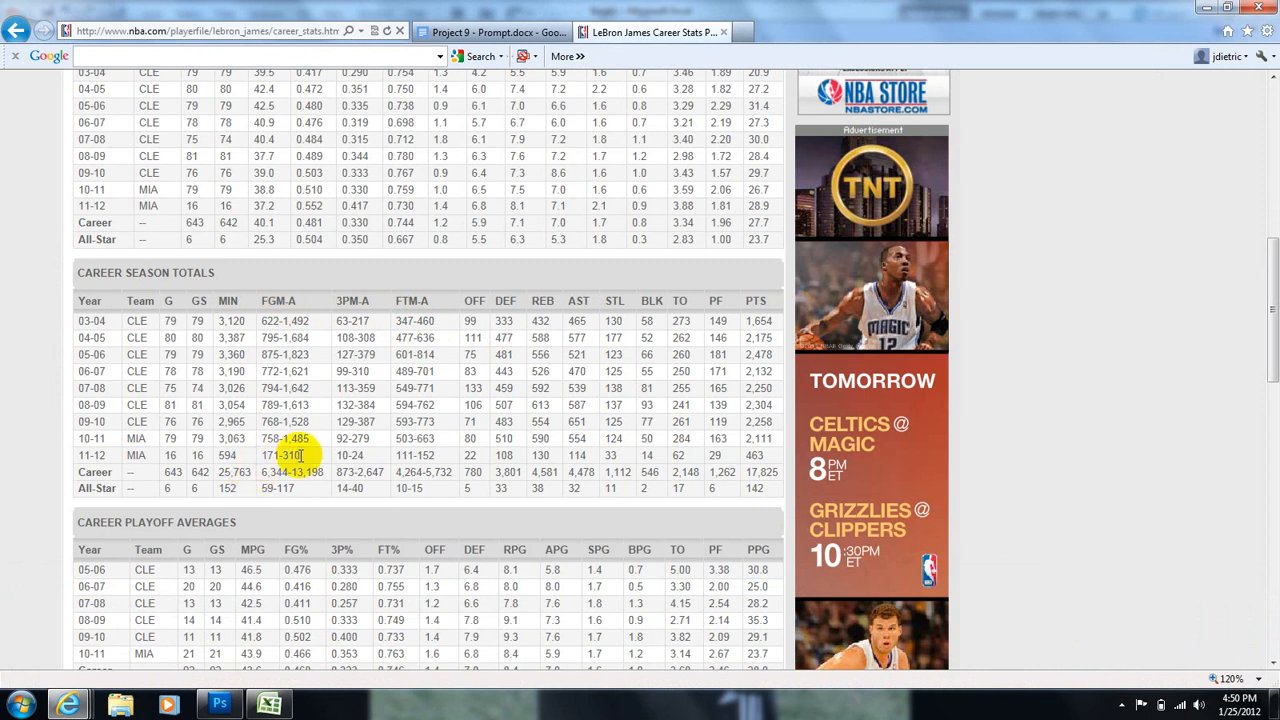
click(269, 704)
text(171)
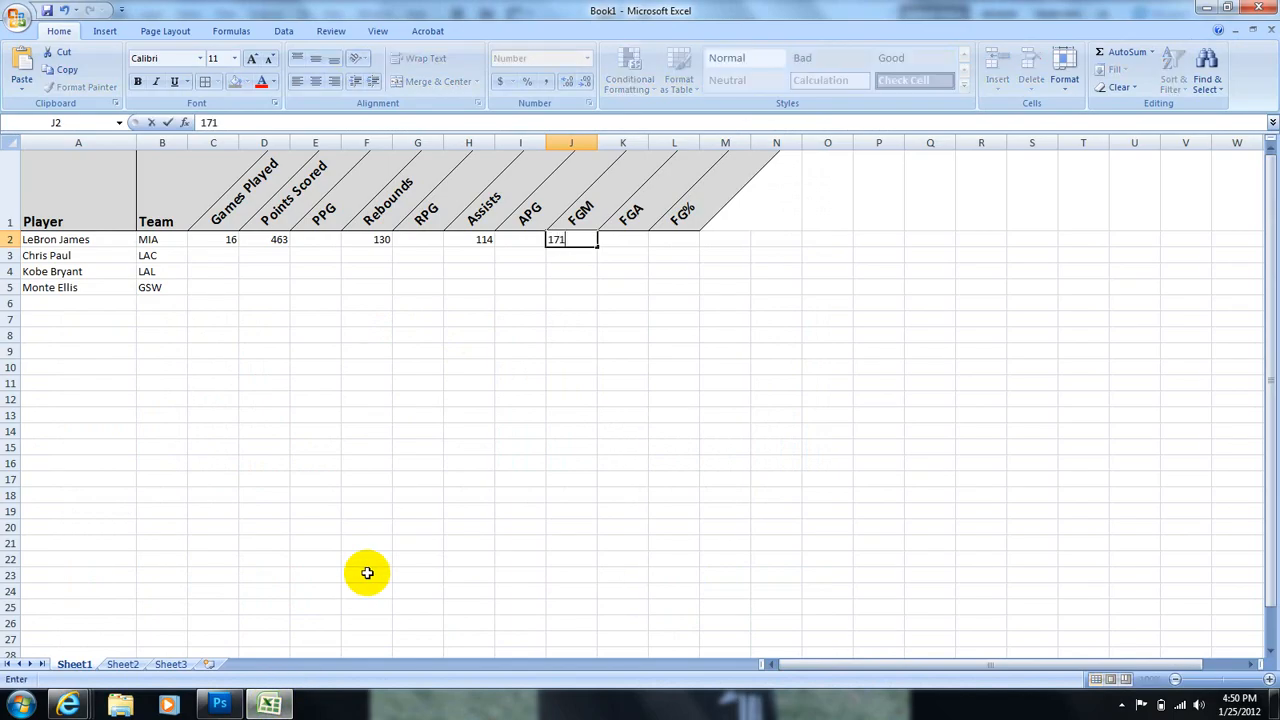
key(Tab)
text(310)
key(Tab)
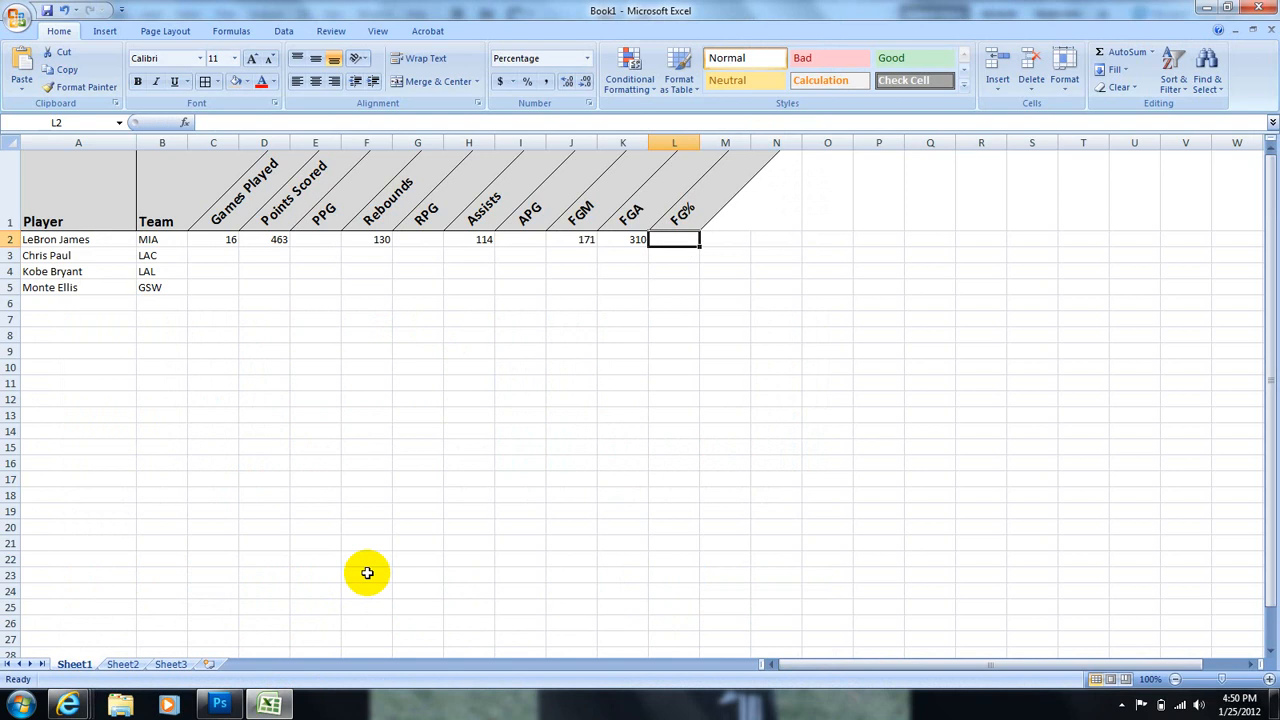
click(285, 332)
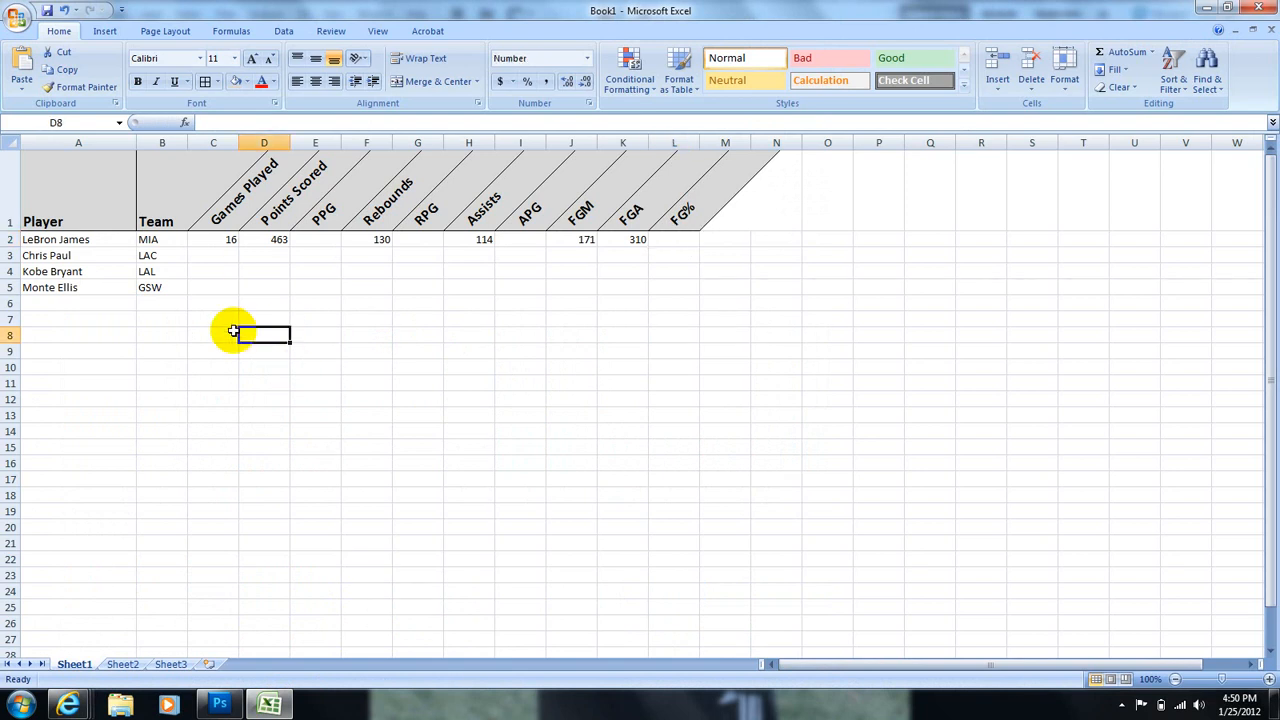
click(50, 255)
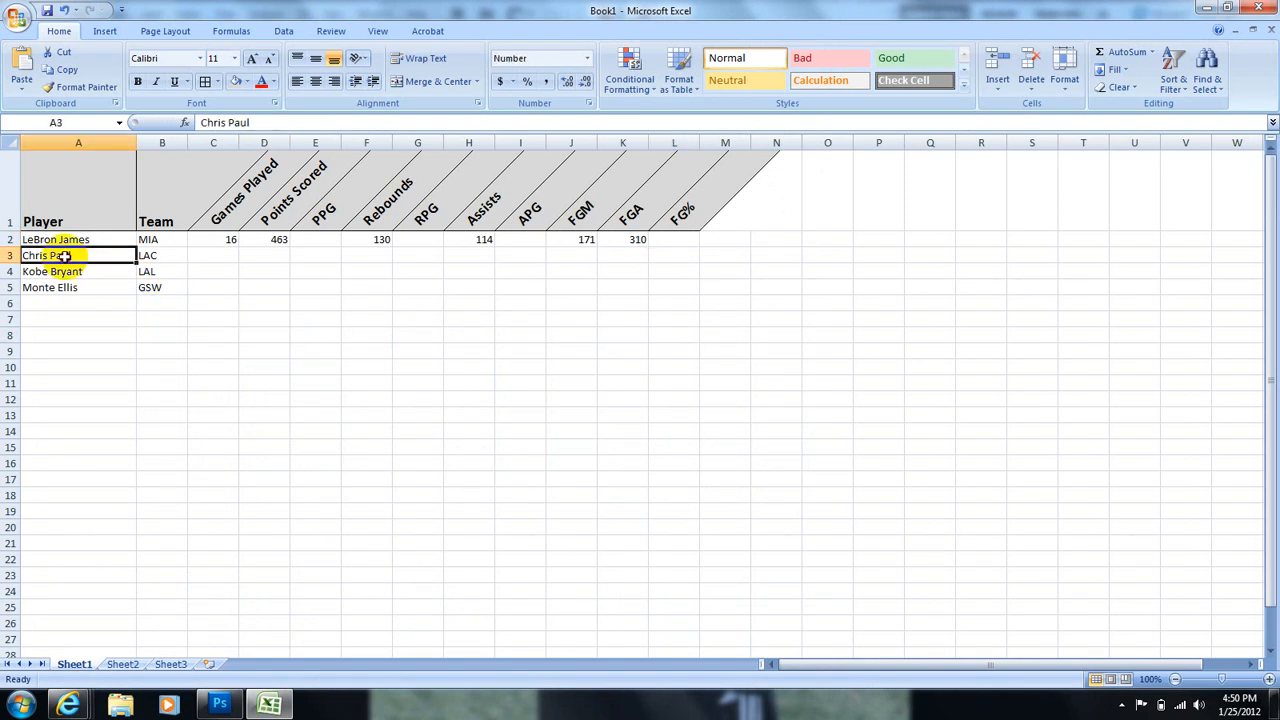
click(60, 270)
click(60, 255)
click(60, 270)
click(60, 255)
click(50, 272)
click(53, 290)
click(56, 335)
Step: Enter 16 games played for Chris Paul, Kobe Bryant and Monte Ellis in C3:C5
click(206, 255)
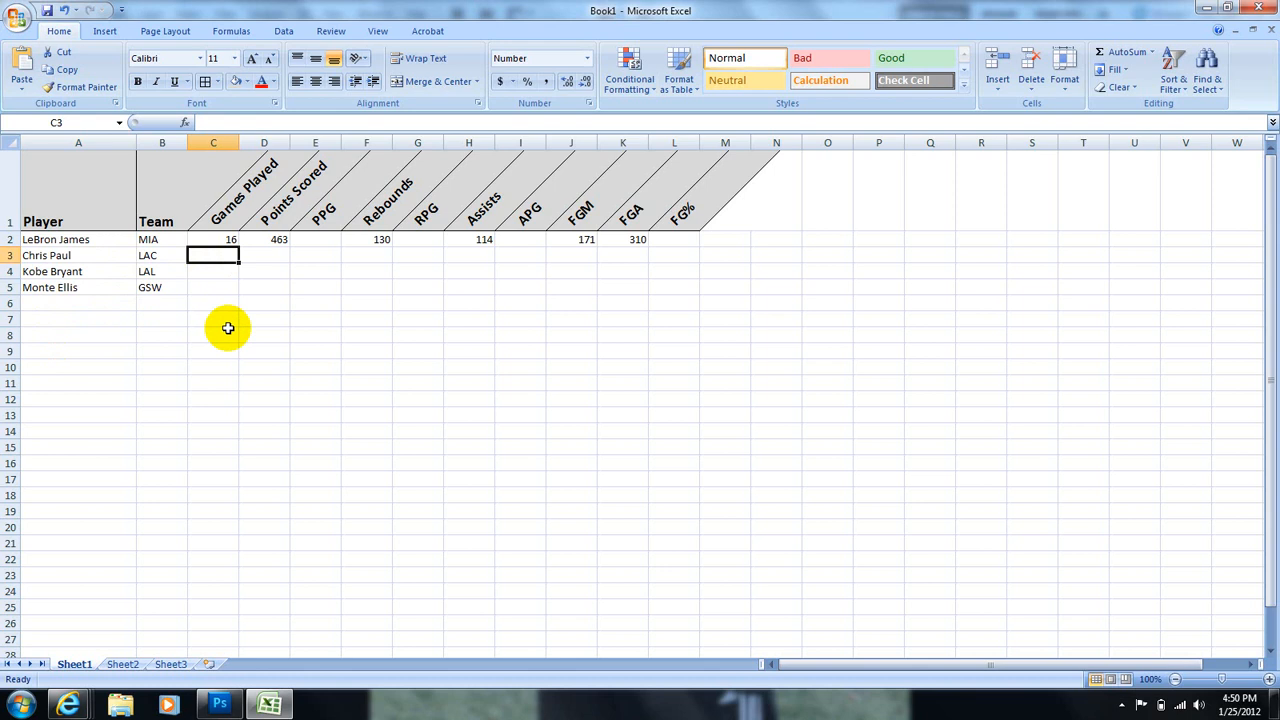
text(16)
key(Return)
text(16)
key(Return)
text(16)
key(ctrl+Return)
Step: Enter 251 points scored for Chris Paul in D3 and set his games played in C3 to 13
key(Up)
key(Up)
key(Right)
text(251)
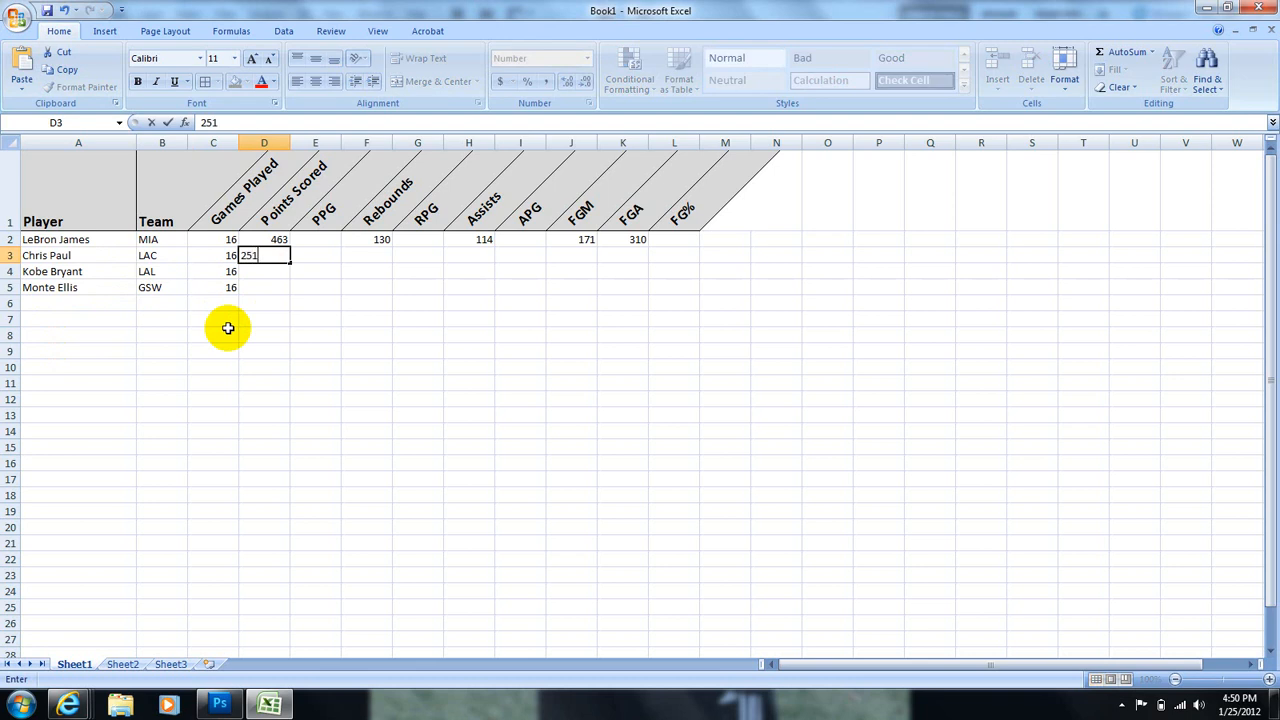
key(Return)
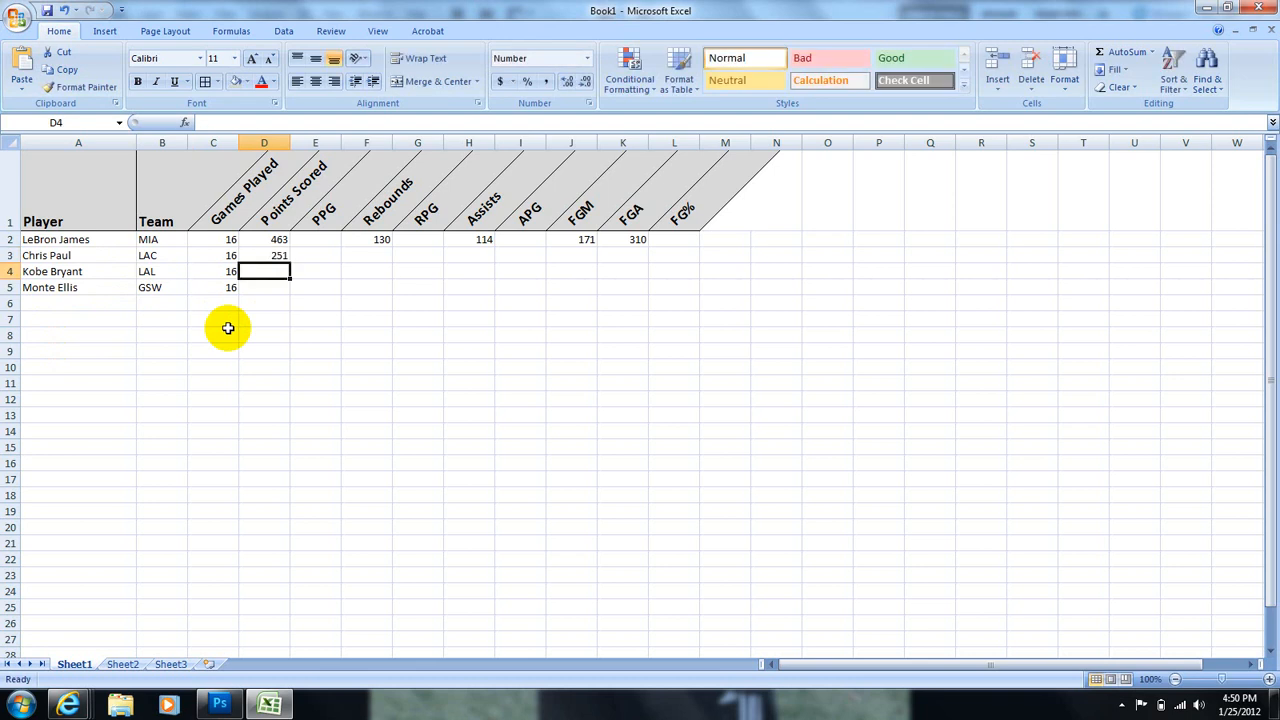
key(Up)
key(Left)
text(13)
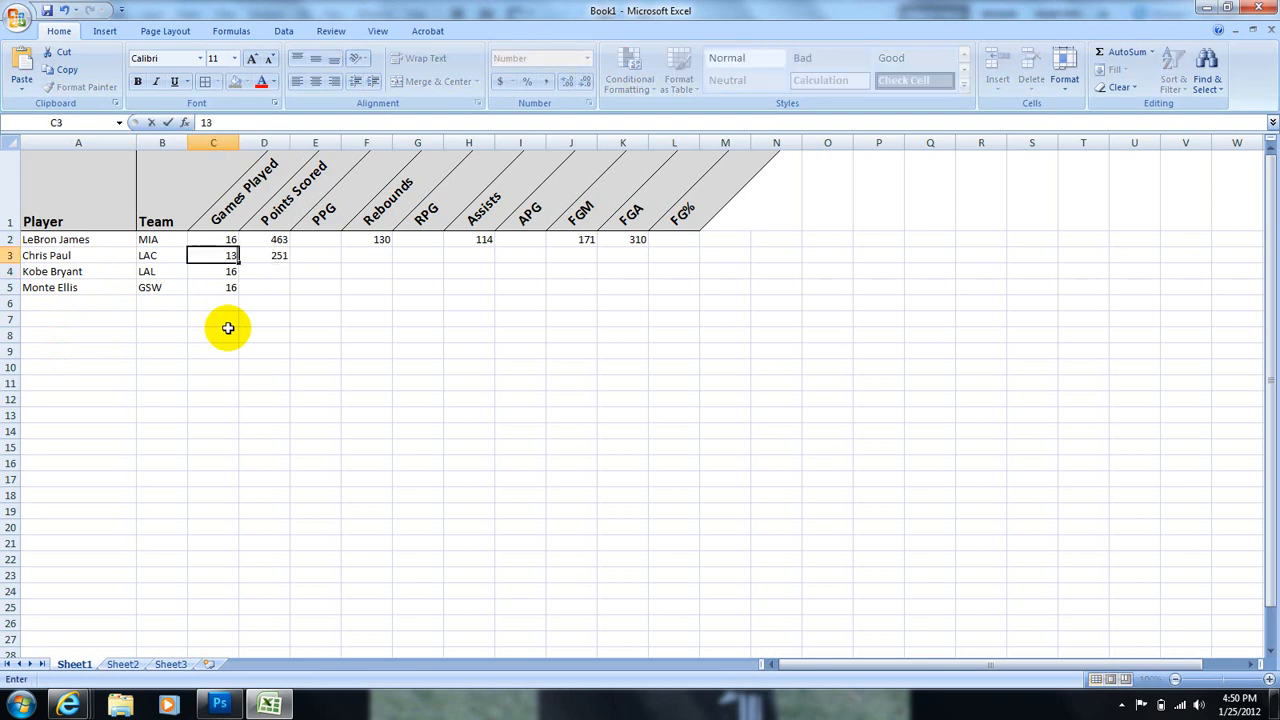
key(Return)
Step: Enter points scored of 497 for Kobe Bryant in D4 and 441 for Monte Ellis in D5
key(Right)
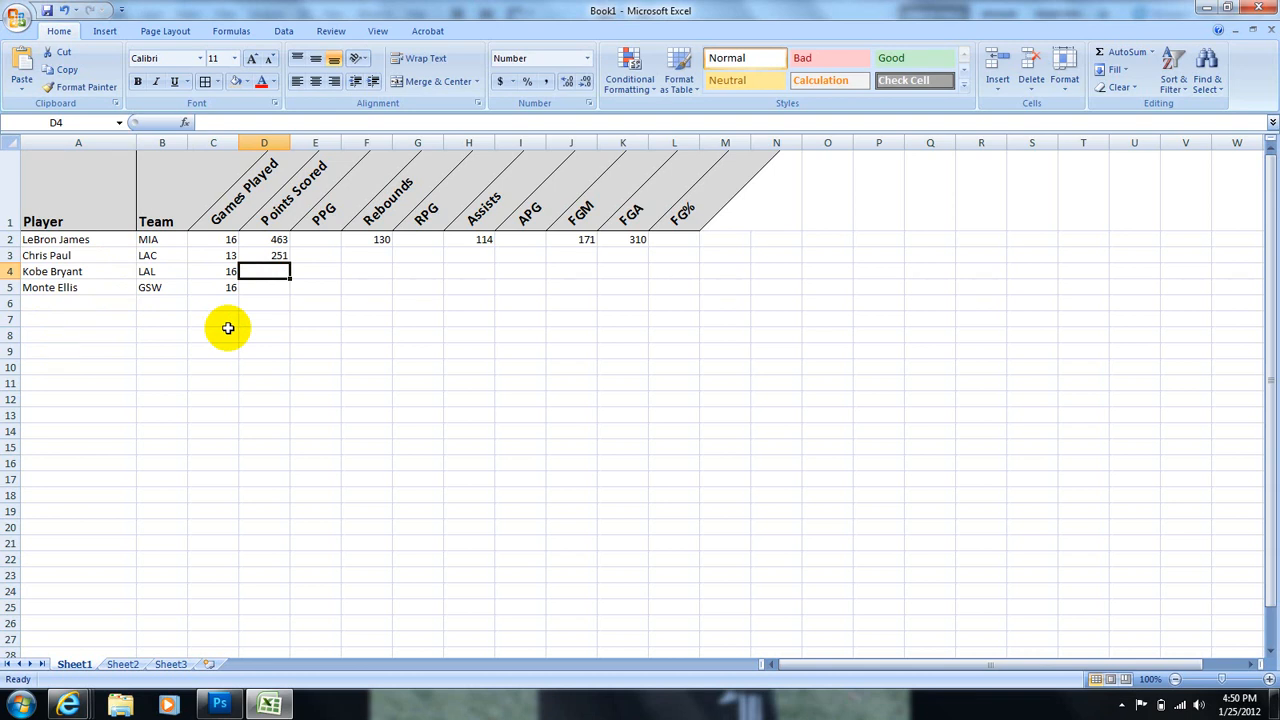
text(497)
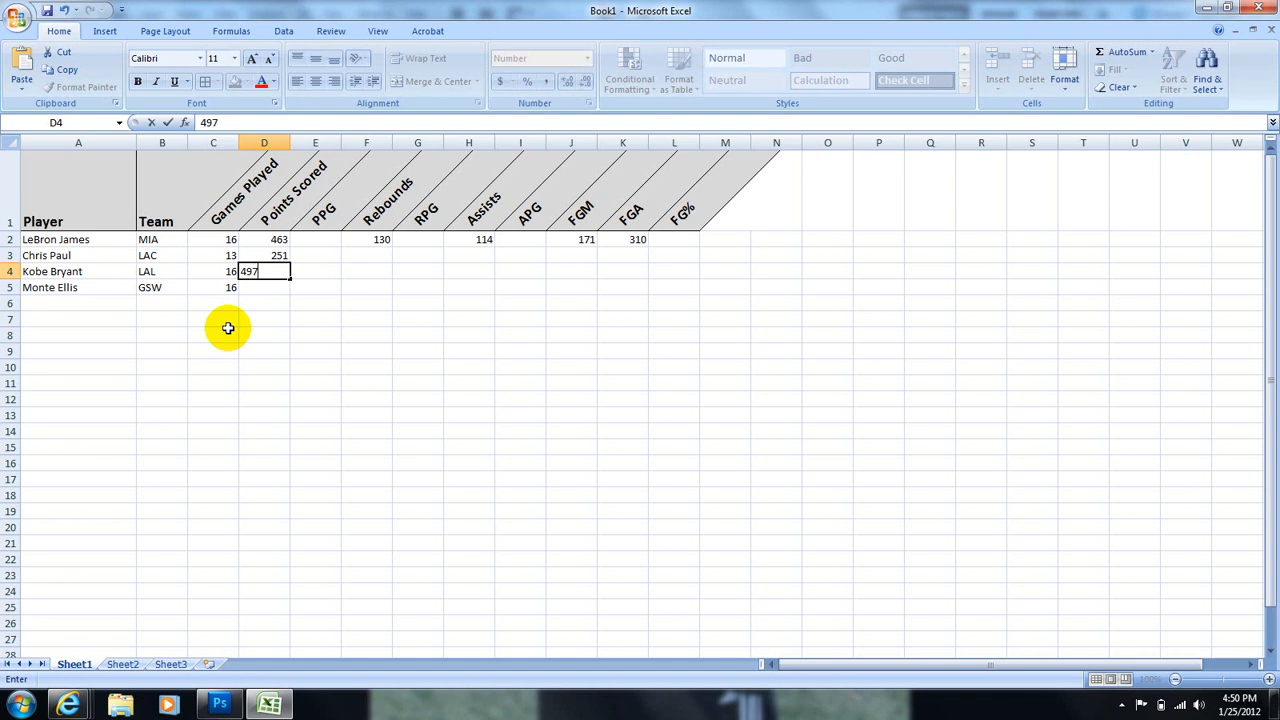
key(Return)
text(441)
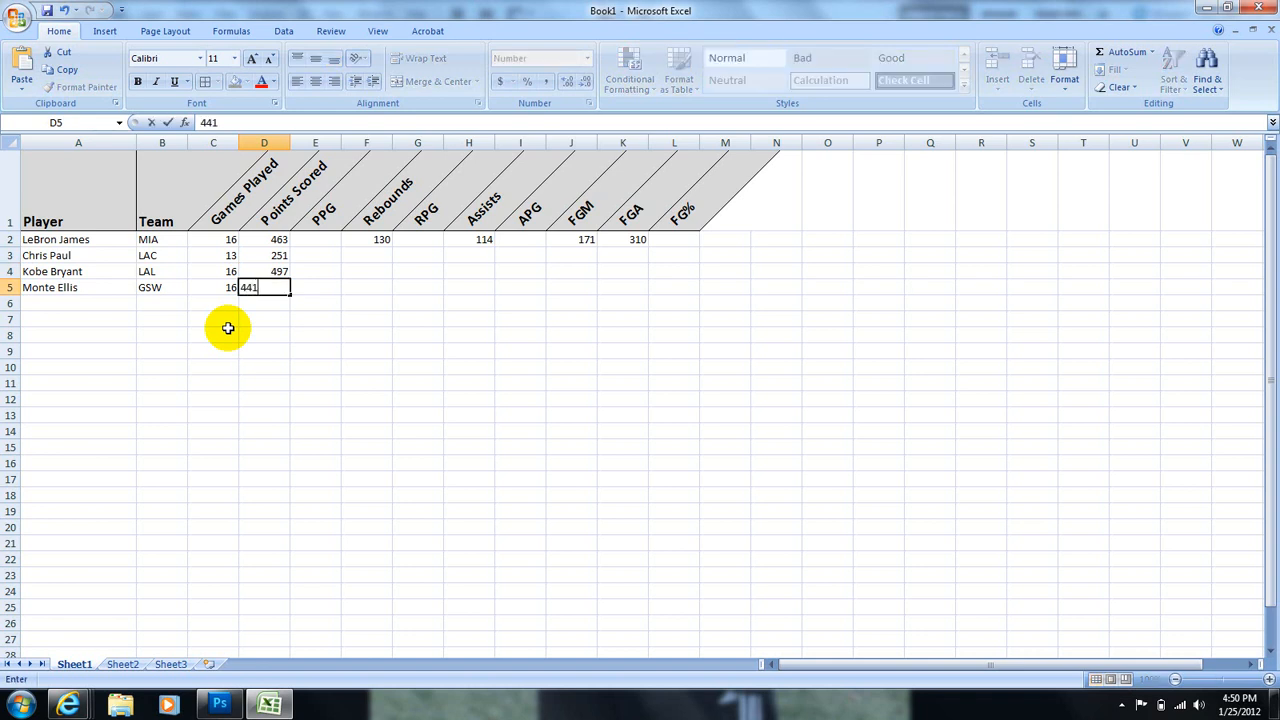
key(Tab)
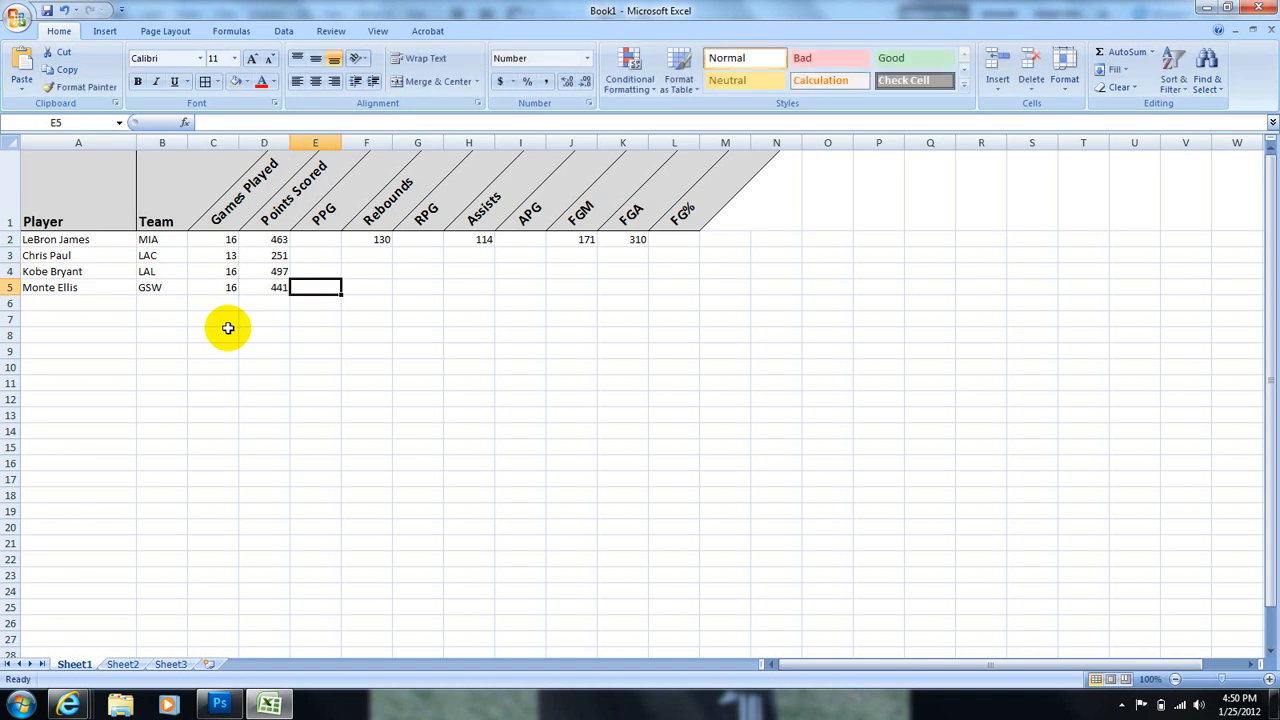
Step: Enter the rebounds 96, 74 and 69 for Chris Paul, Kobe Bryant and Monte Ellis in F3:F5
key(Up)
key(Up)
key(Right)
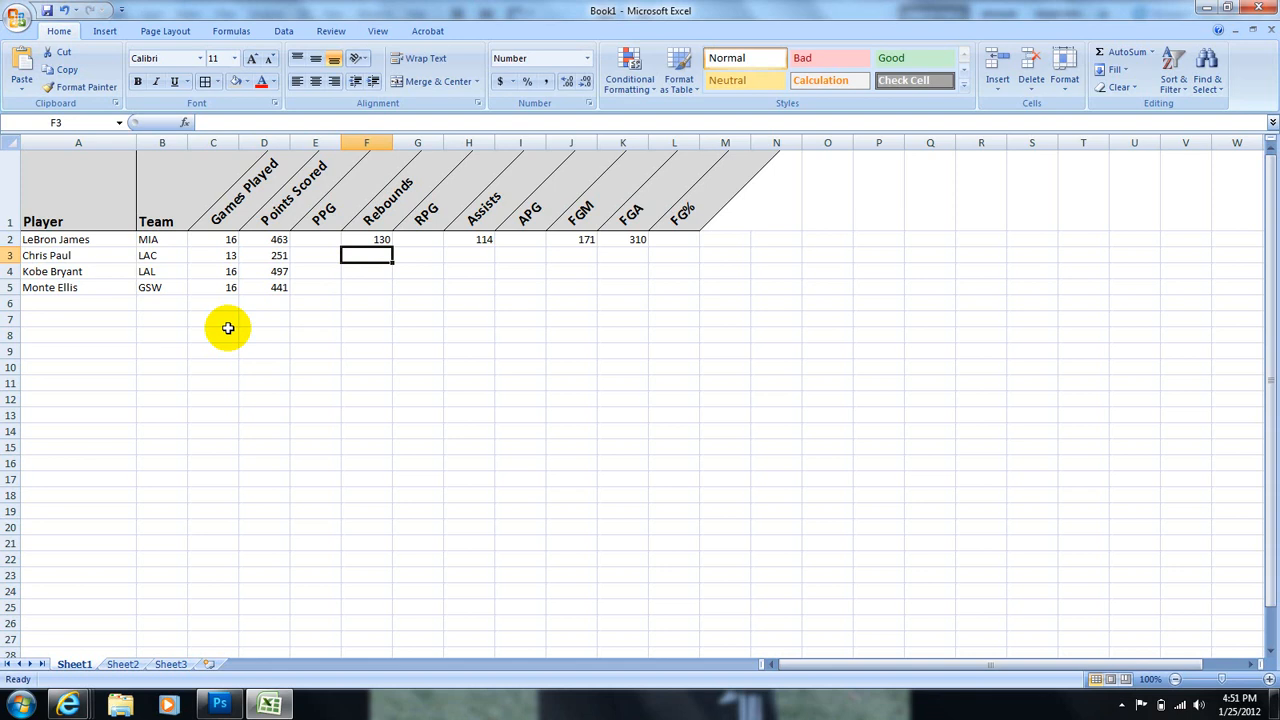
text(96)
key(Return)
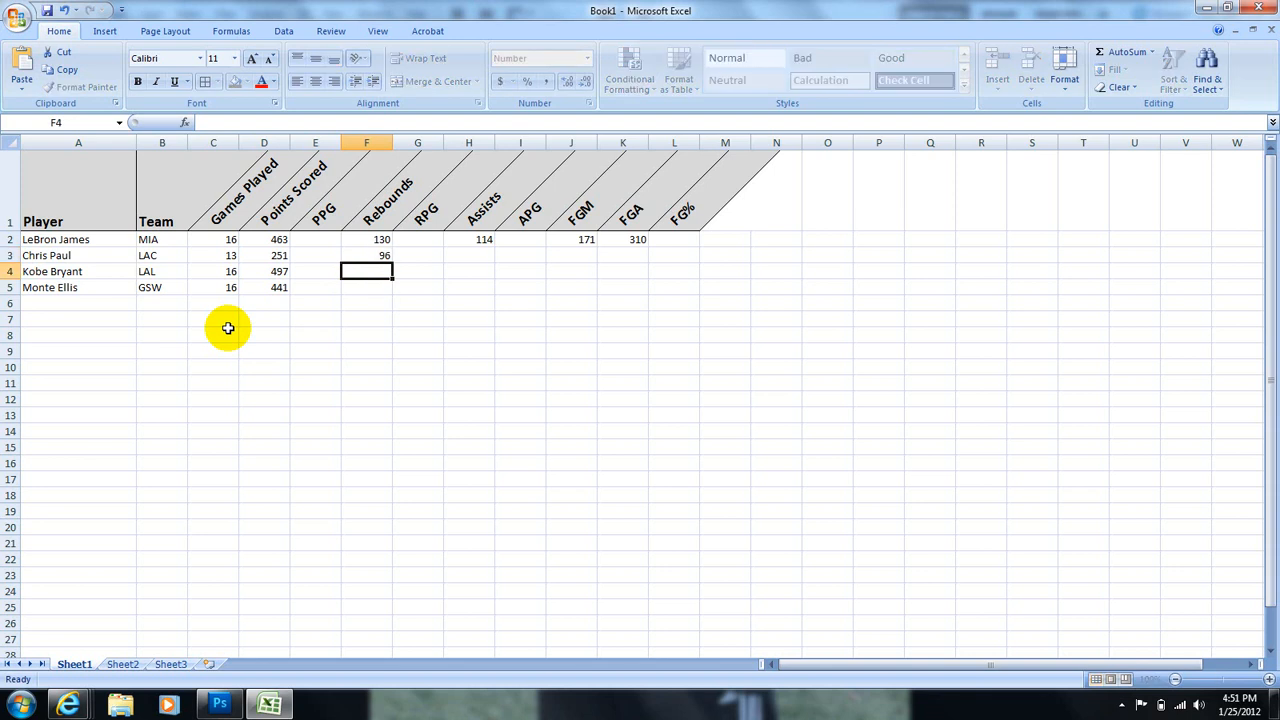
text(74)
key(Return)
text(69)
key(Return)
Step: Enter the assists 165, 90 and 121 for Chris Paul, Kobe Bryant and Monte Ellis in H3:H5
key(Up)
key(Right)
key(Right)
key(Up)
key(Up)
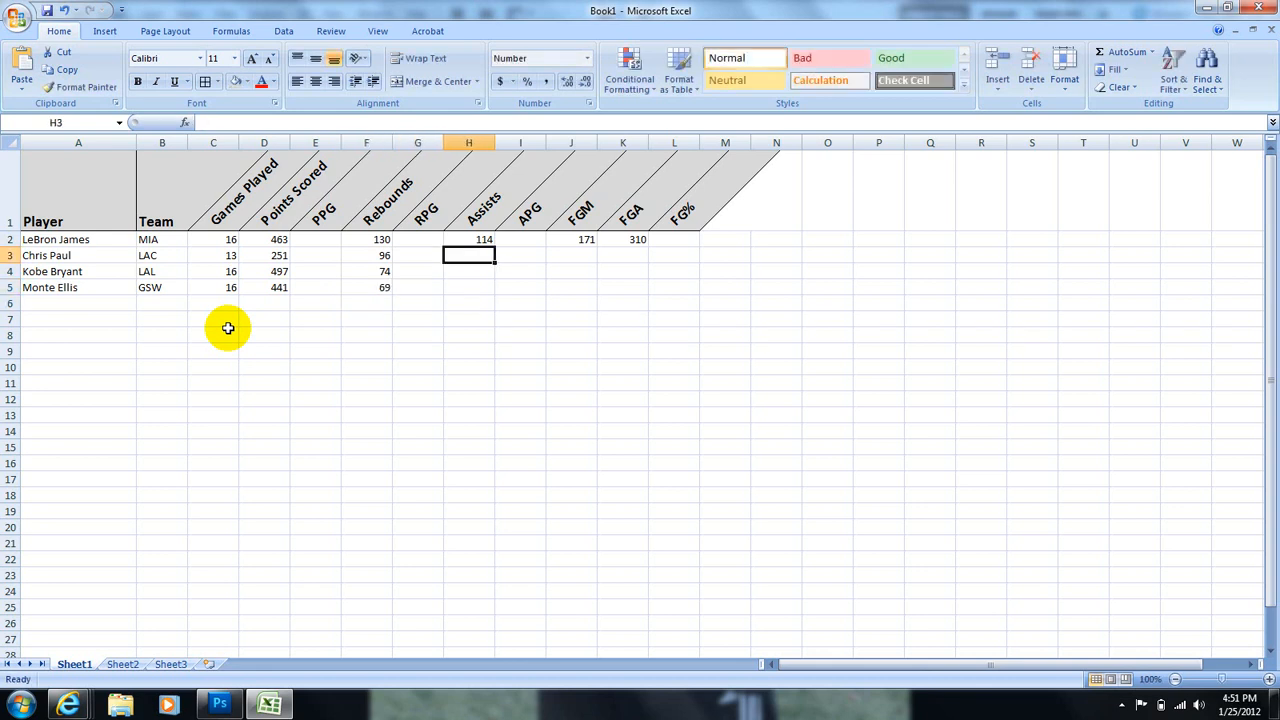
text(165)
key(Return)
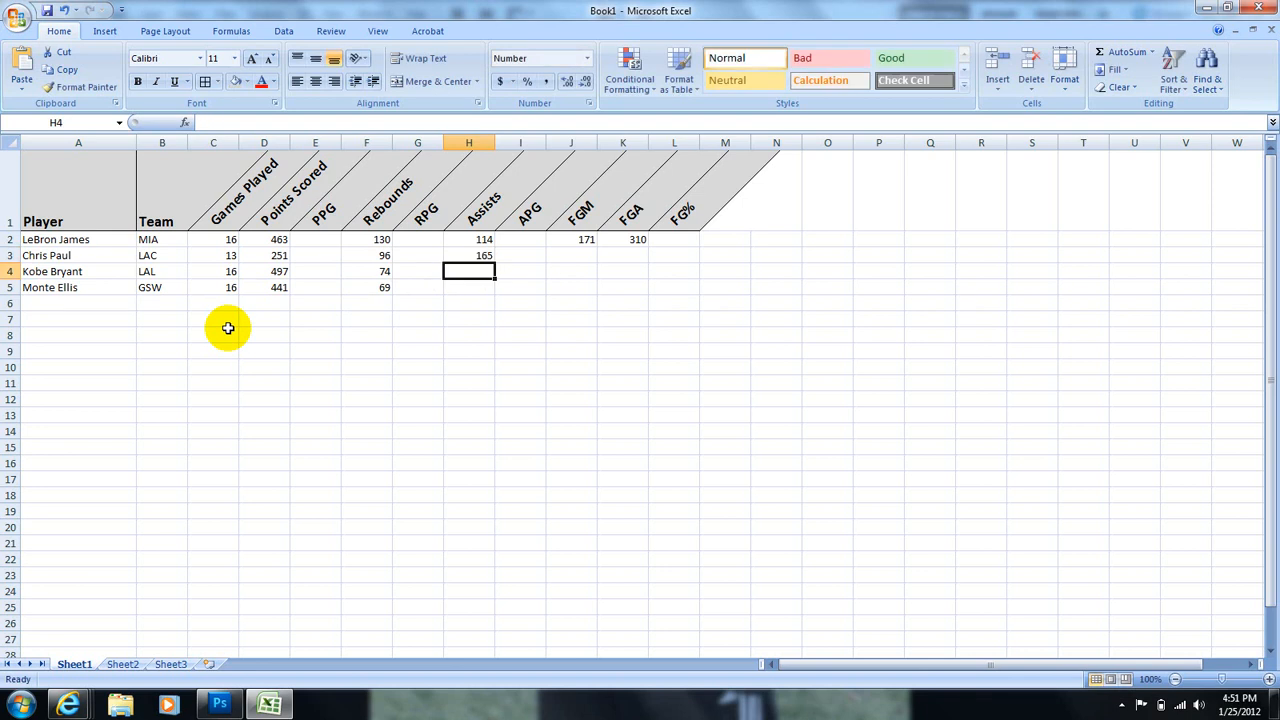
text(90)
key(Return)
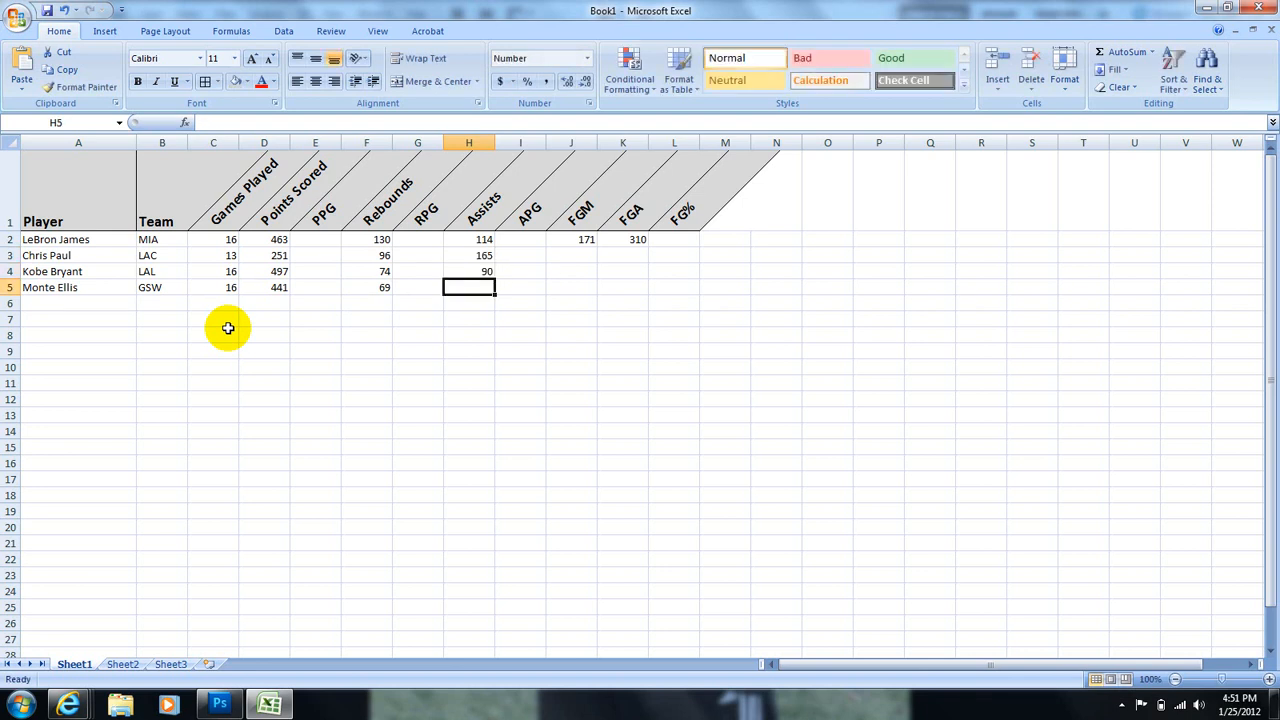
text(121)
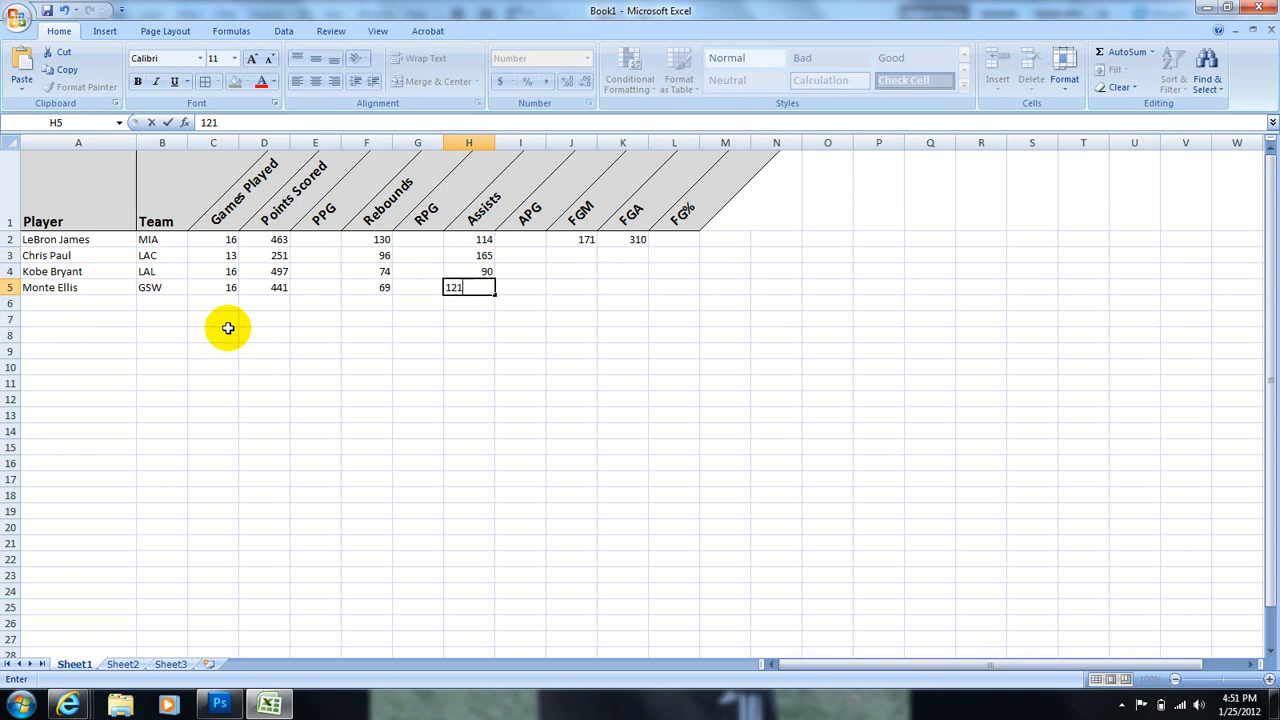
key(Right)
Step: Enter the field goals made 148, 165 and 144 for Chris Paul, Kobe Bryant and Monte Ellis in J3:J5
key(Right)
key(Up)
key(Up)
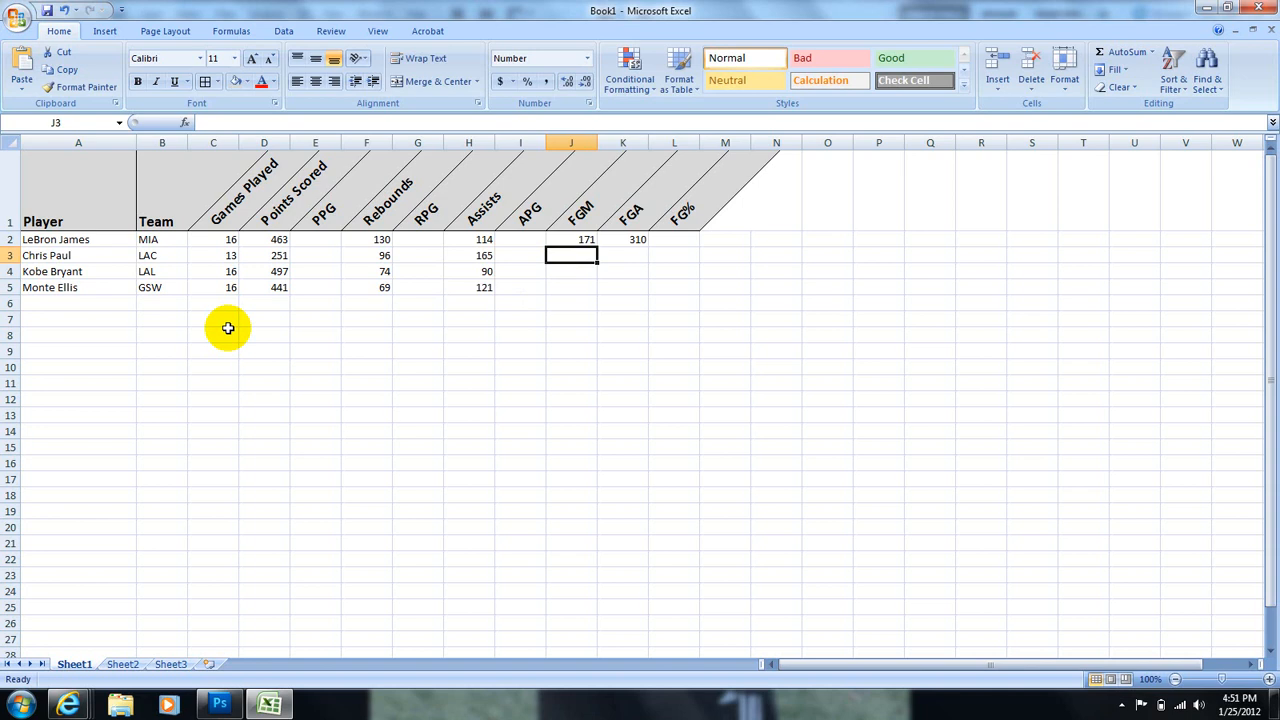
text(148)
key(Return)
text(165)
key(Return)
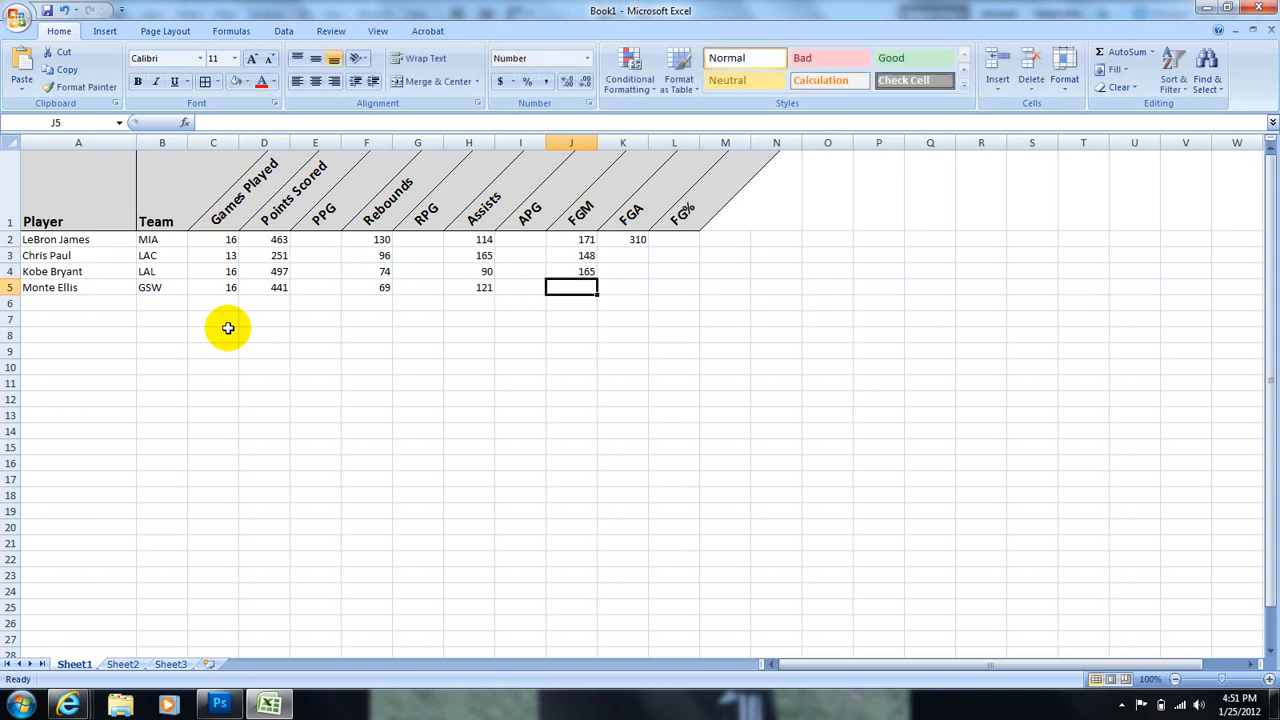
text(144)
key(Tab)
Step: Enter the field goals attempted 262, 330 and 300 for Chris Paul, Kobe Bryant and Monte Ellis in K3:K5
key(Up)
key(Up)
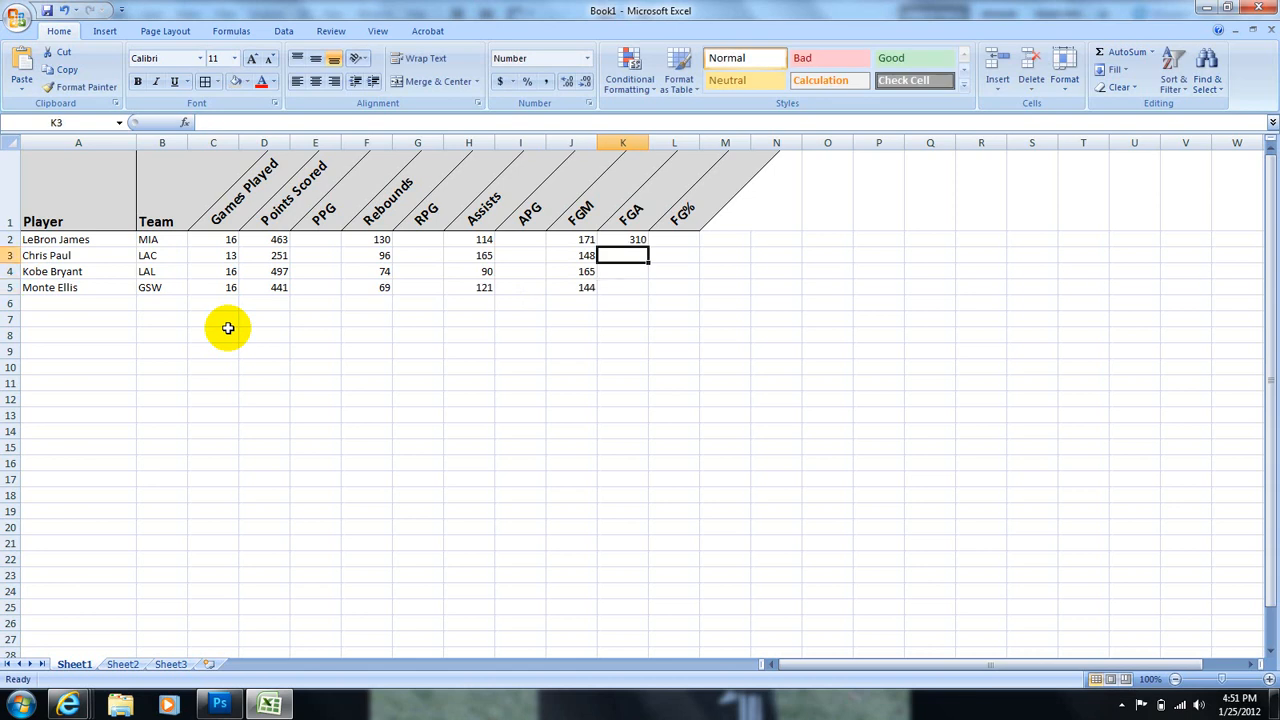
text(262)
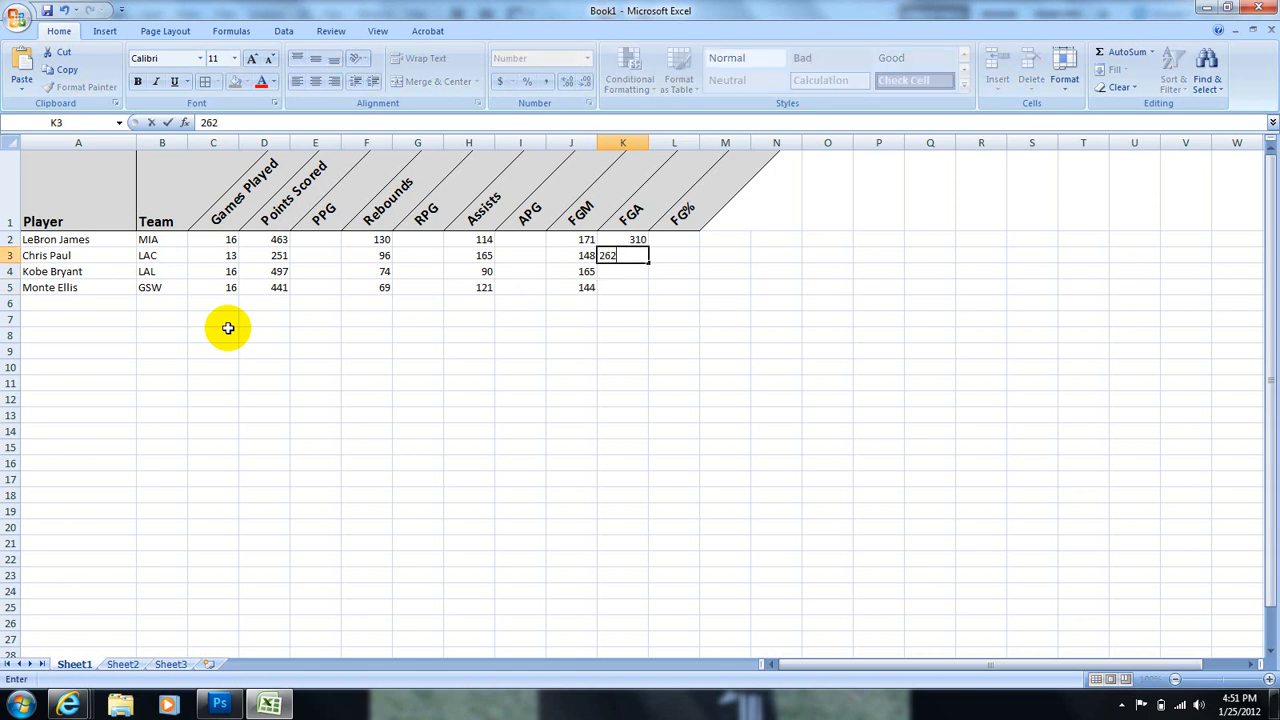
key(Return)
text(3)
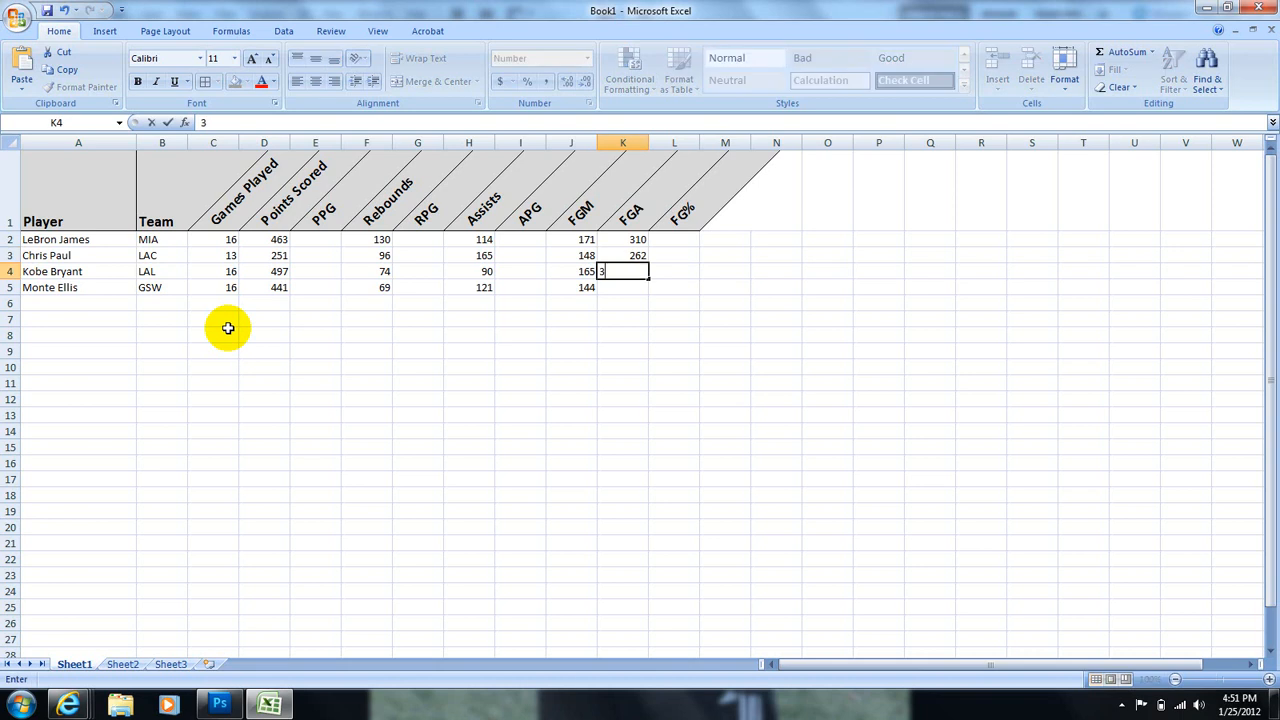
text(30)
key(Return)
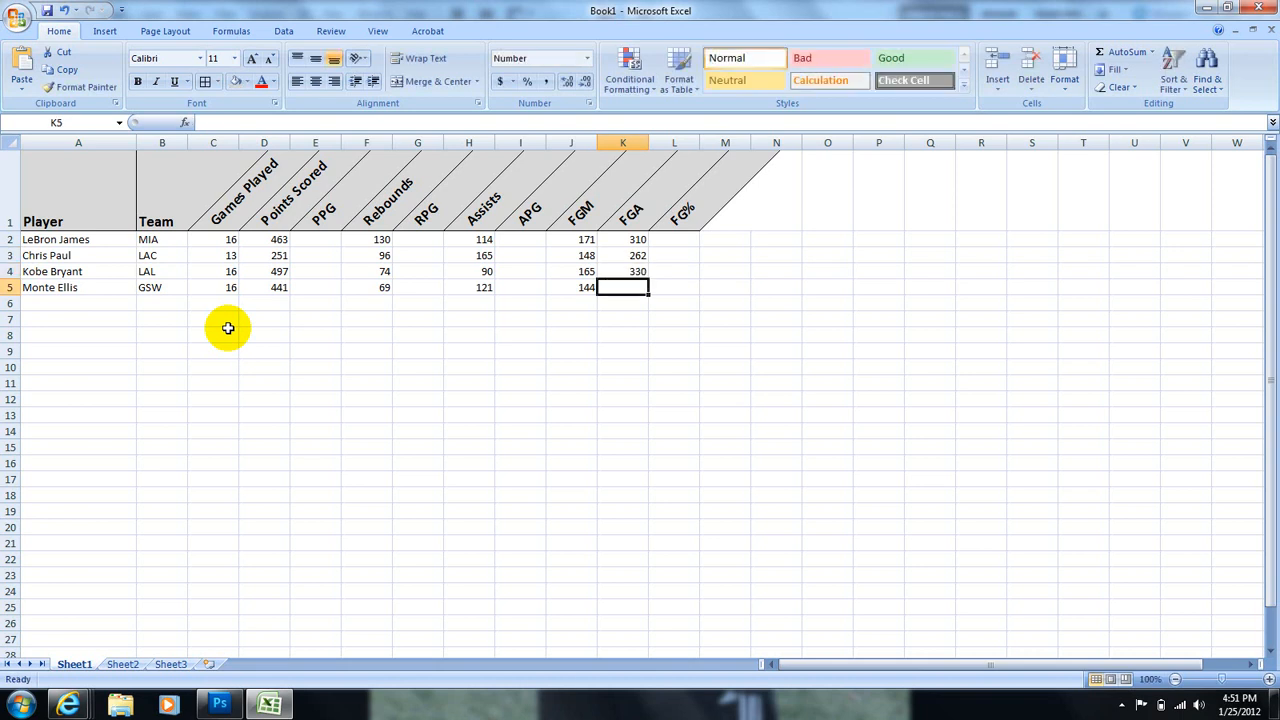
text(300)
key(Return)
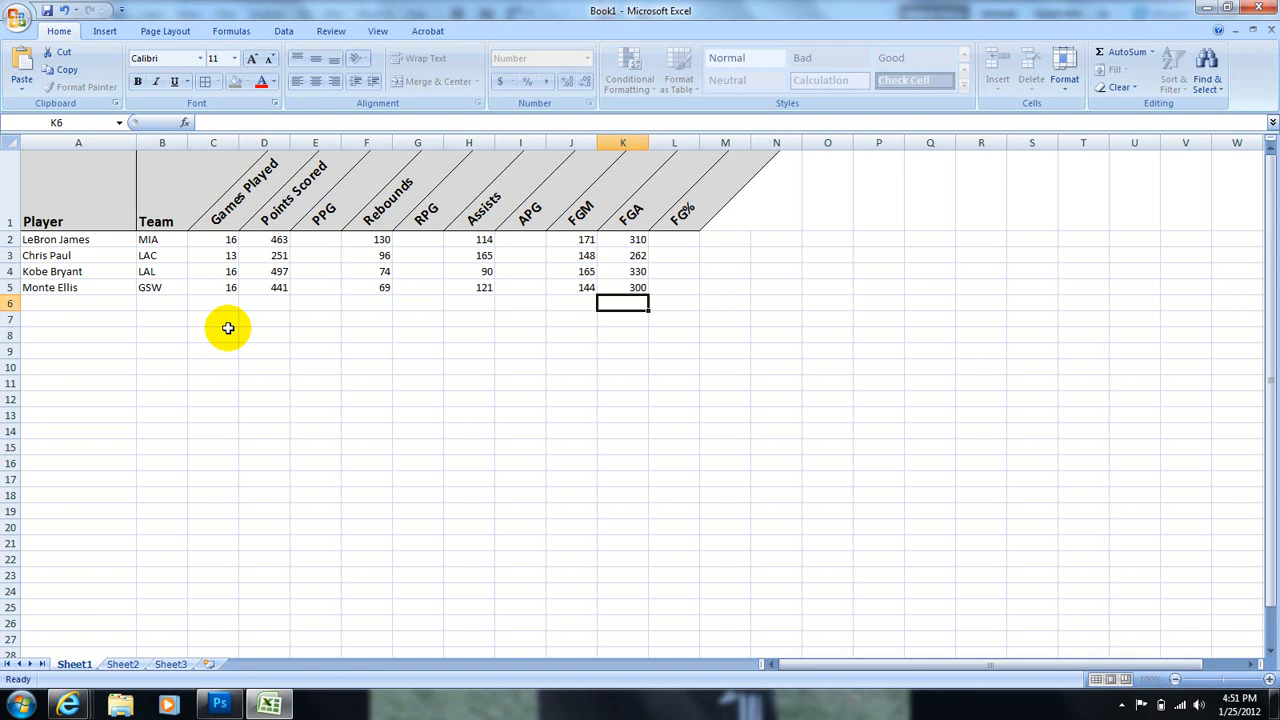
key(Up)
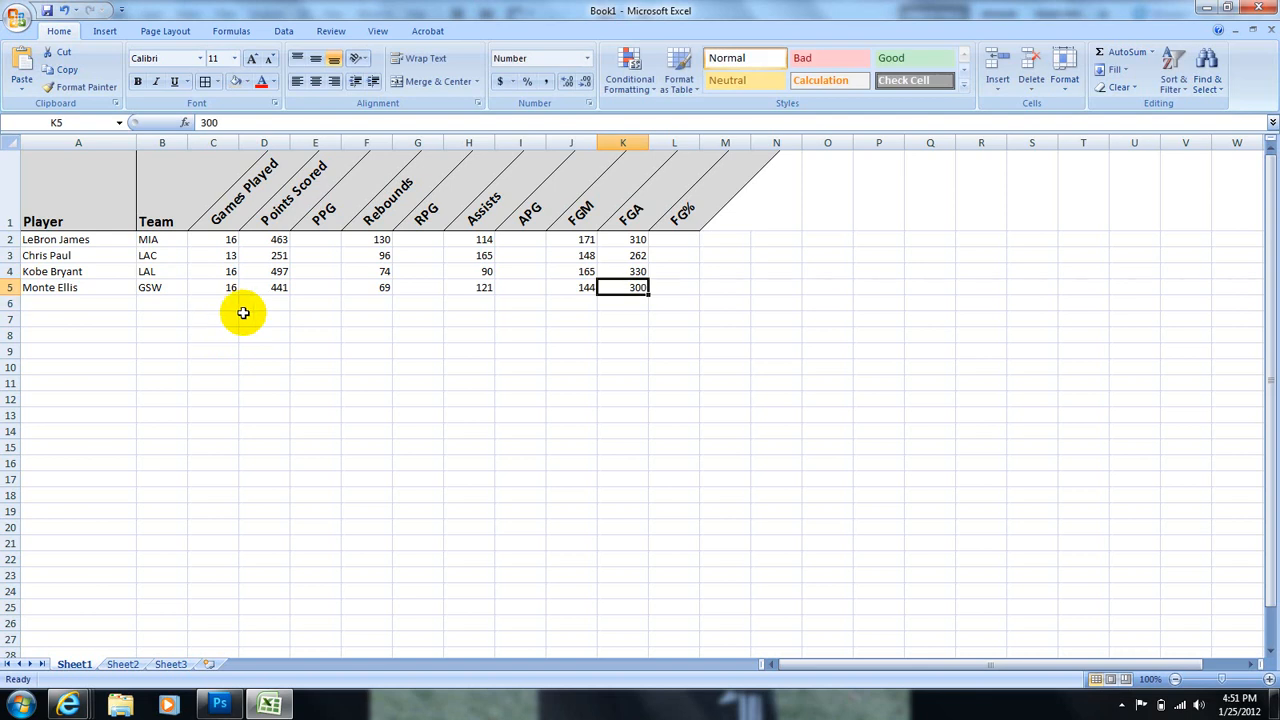
Step: Calculate LeBron James's points per game in E2 with the formula =D2/C2
click(315, 245)
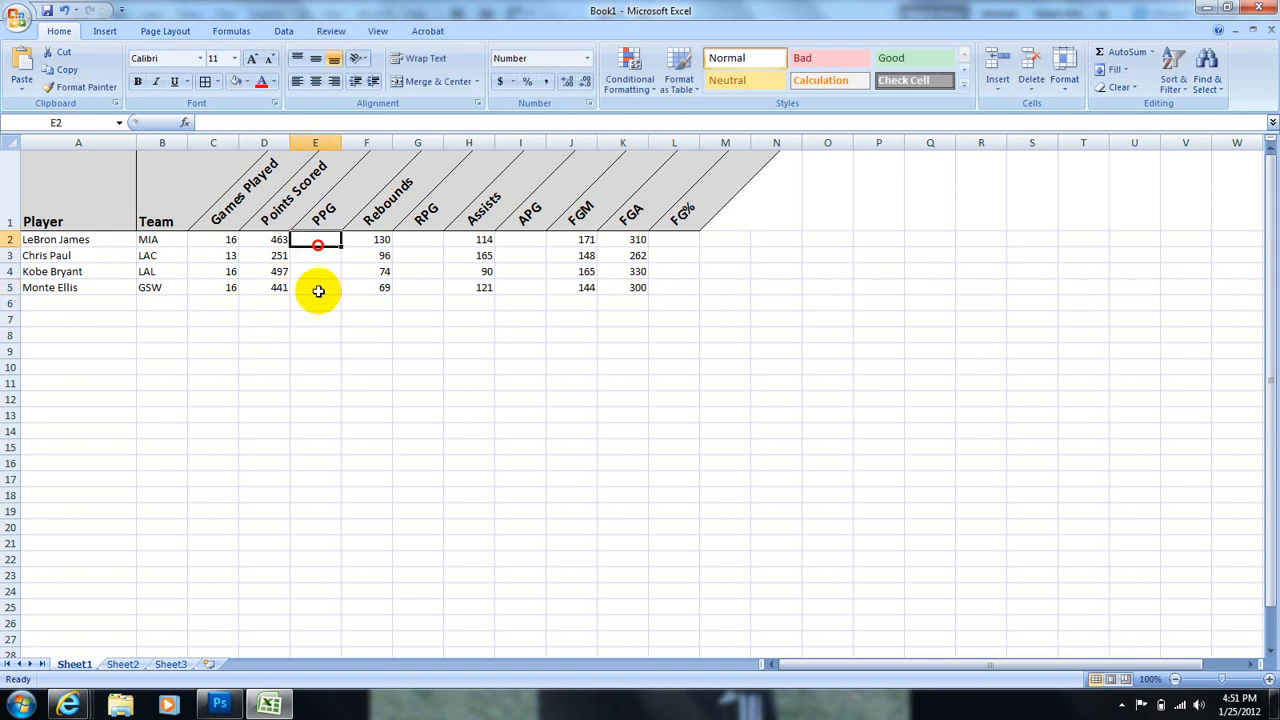
click(327, 338)
click(317, 240)
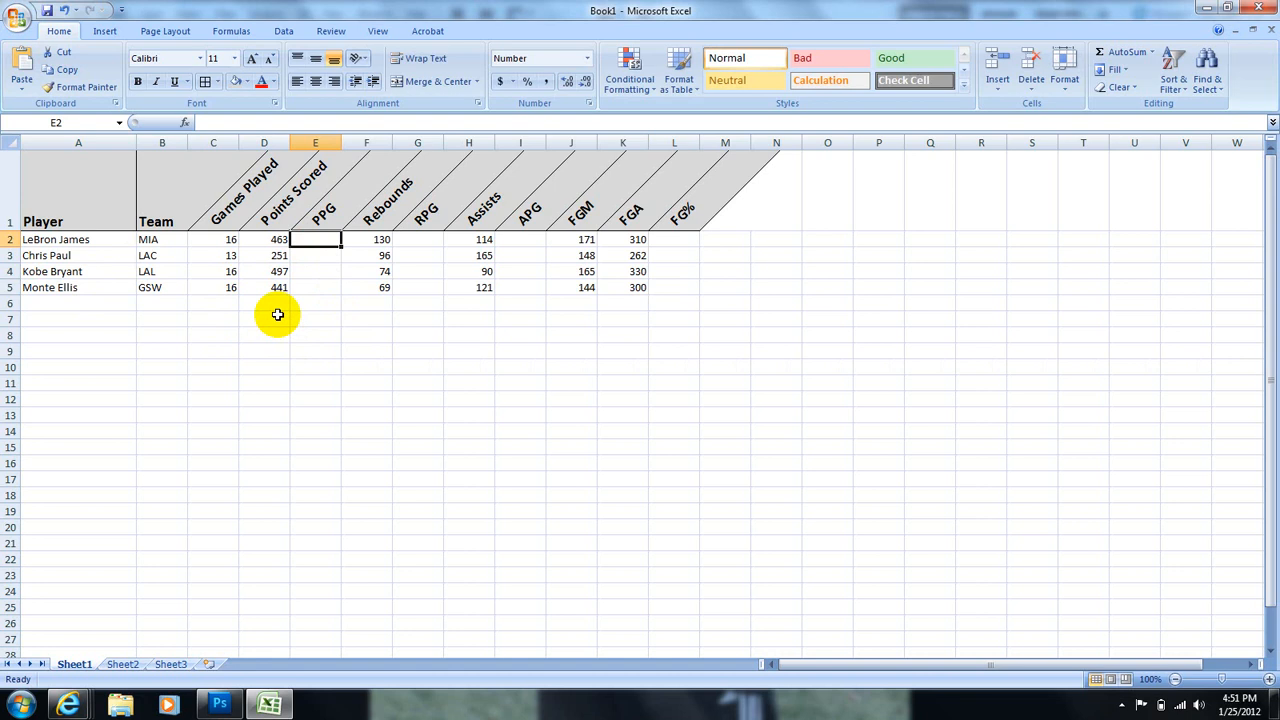
text(=)
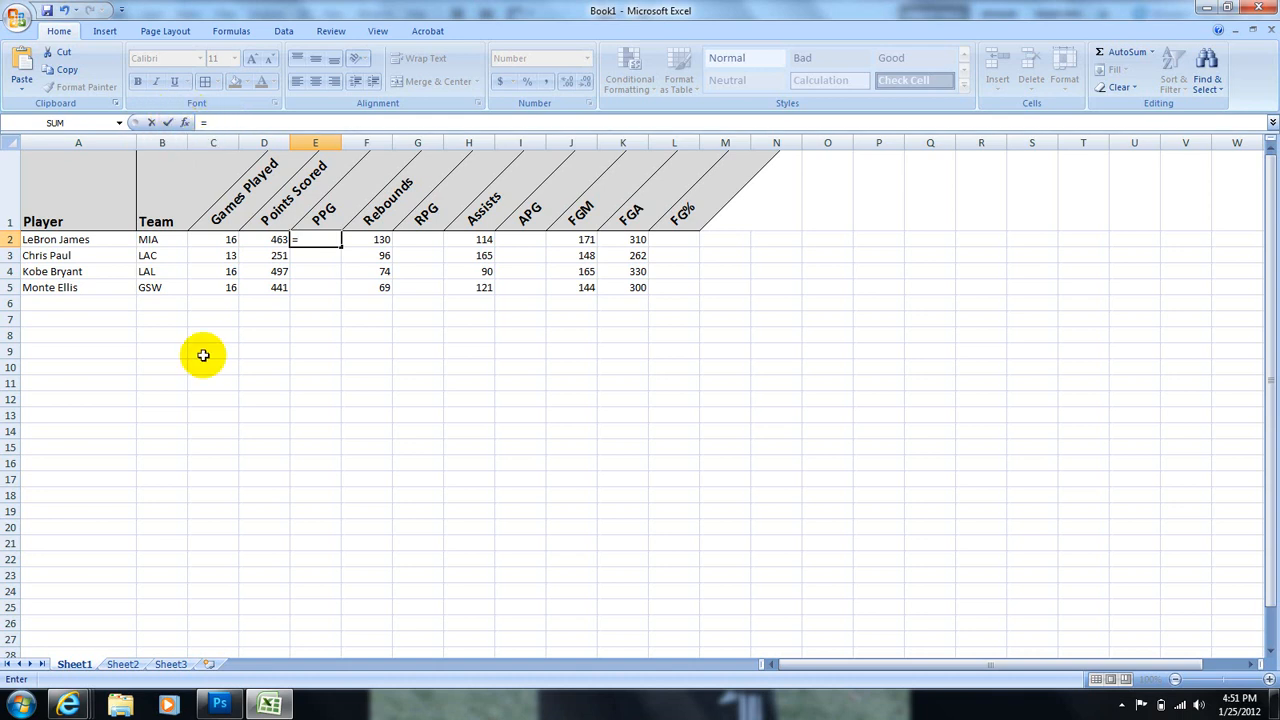
click(264, 240)
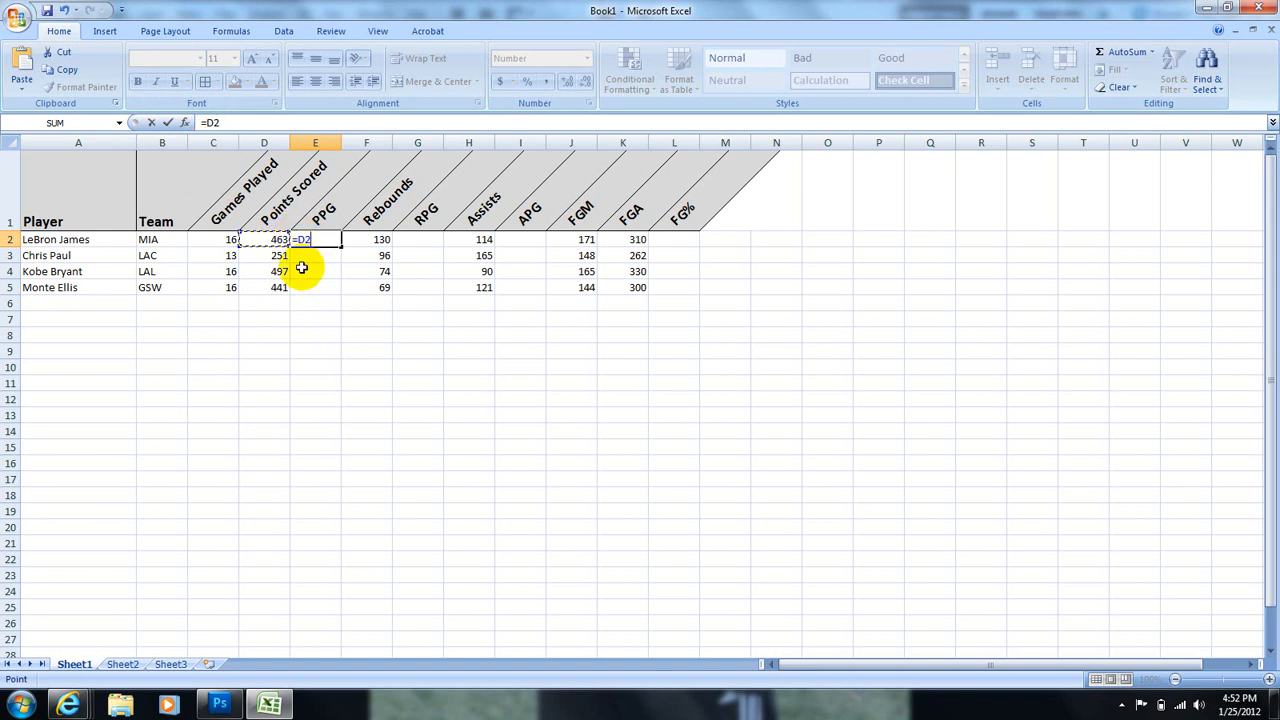
text(/)
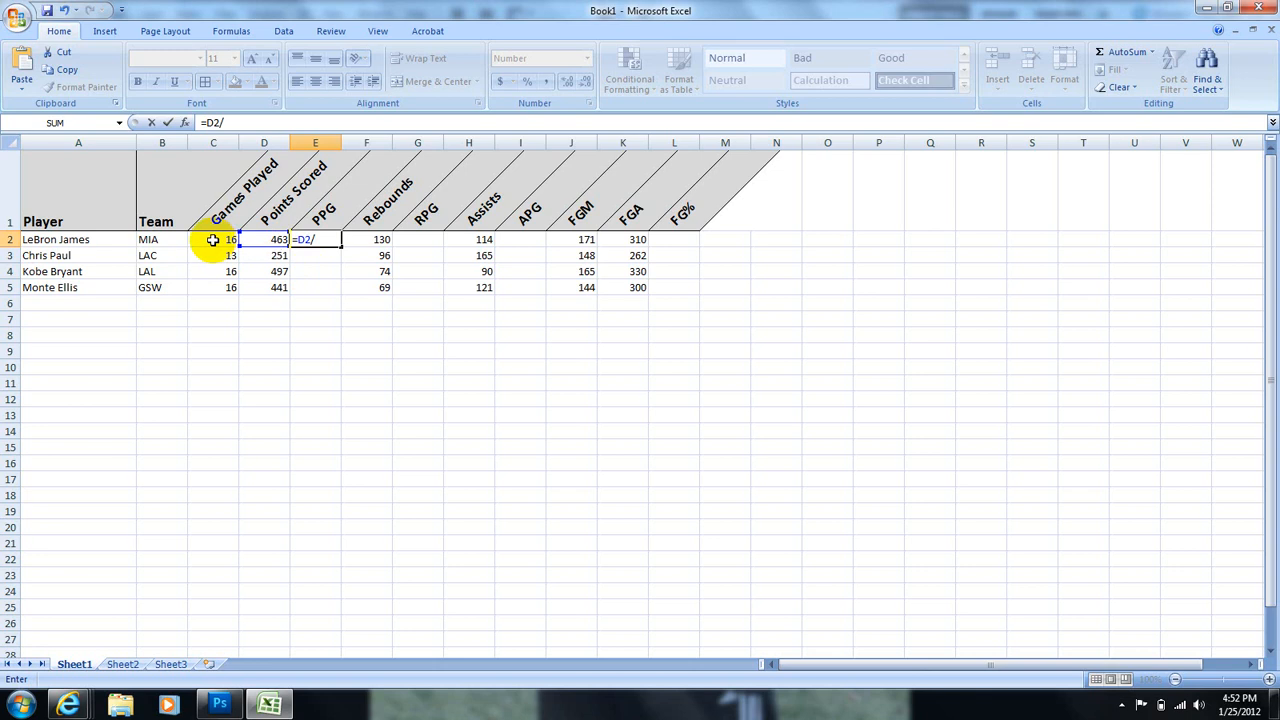
click(213, 240)
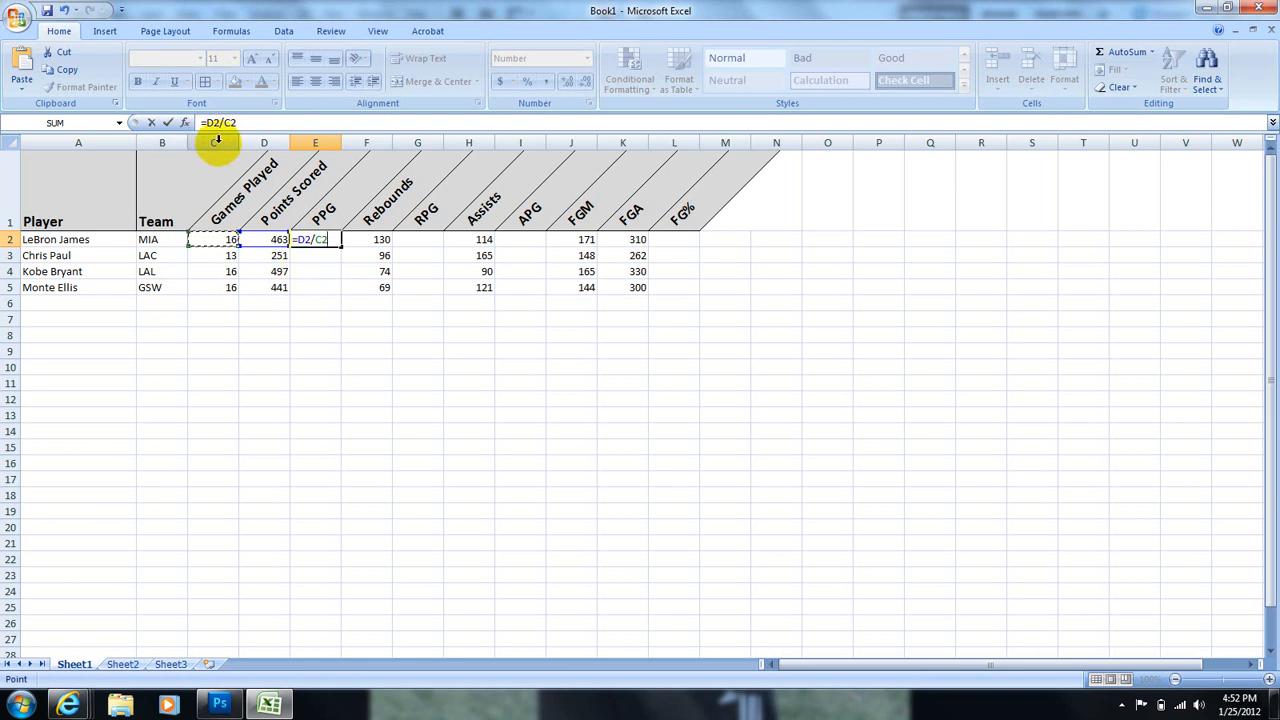
key(Return)
key(Up)
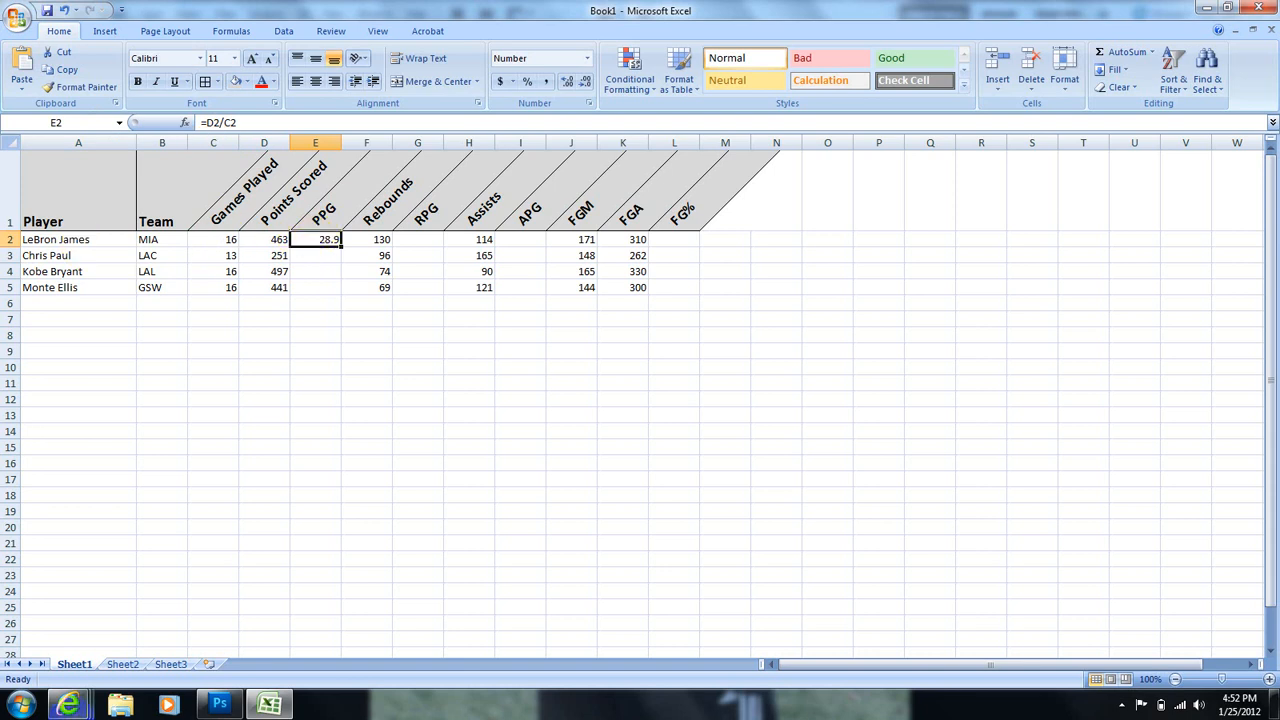
Step: Check LeBron James's 11-12 points per game in the career season averages on NBA.com in Internet Explorer, and return to Excel
click(68, 705)
click(1140, 629)
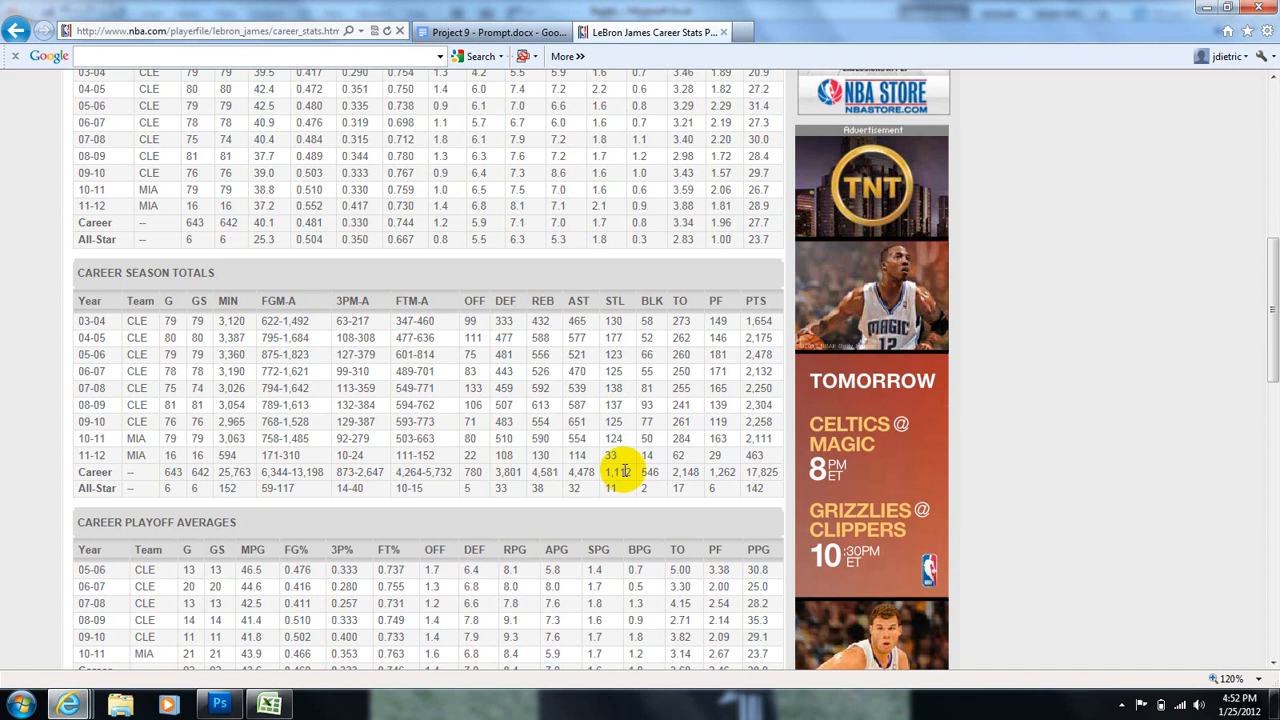
scroll(450, 380, up, 1)
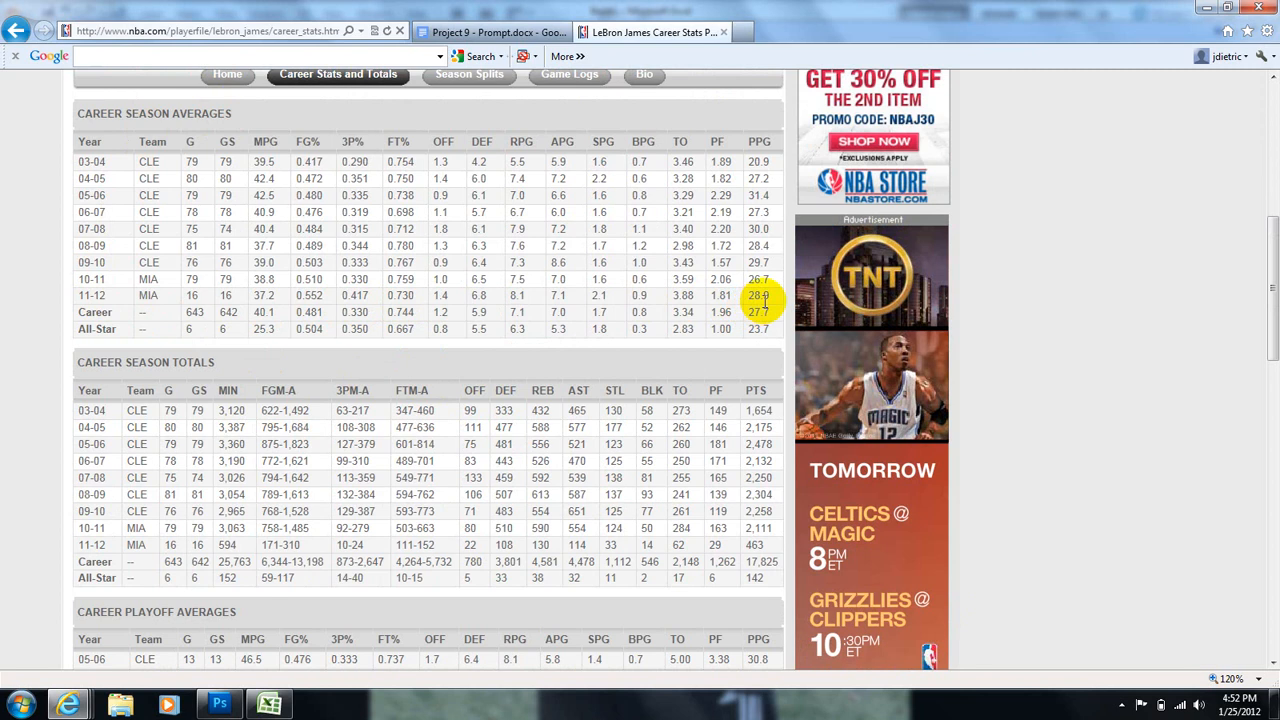
click(267, 702)
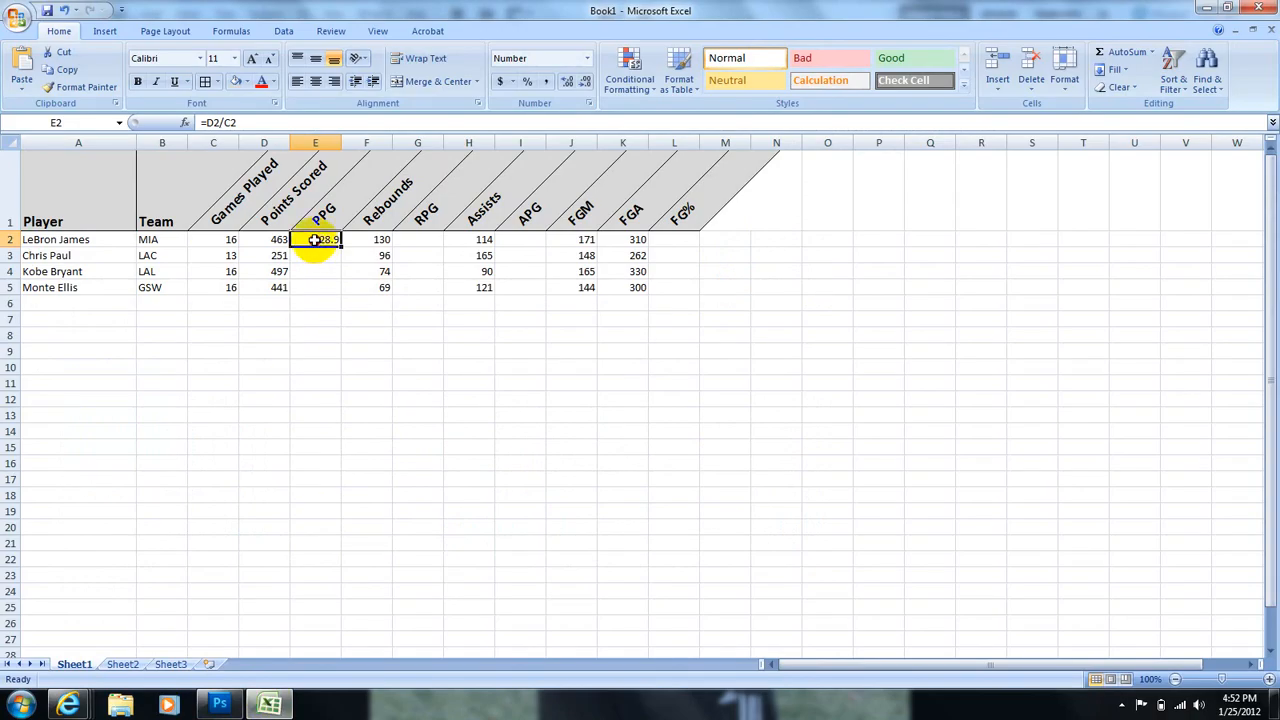
Step: Calculate LeBron James's rebounds per game in G2 with the formula =F2/C2
click(428, 241)
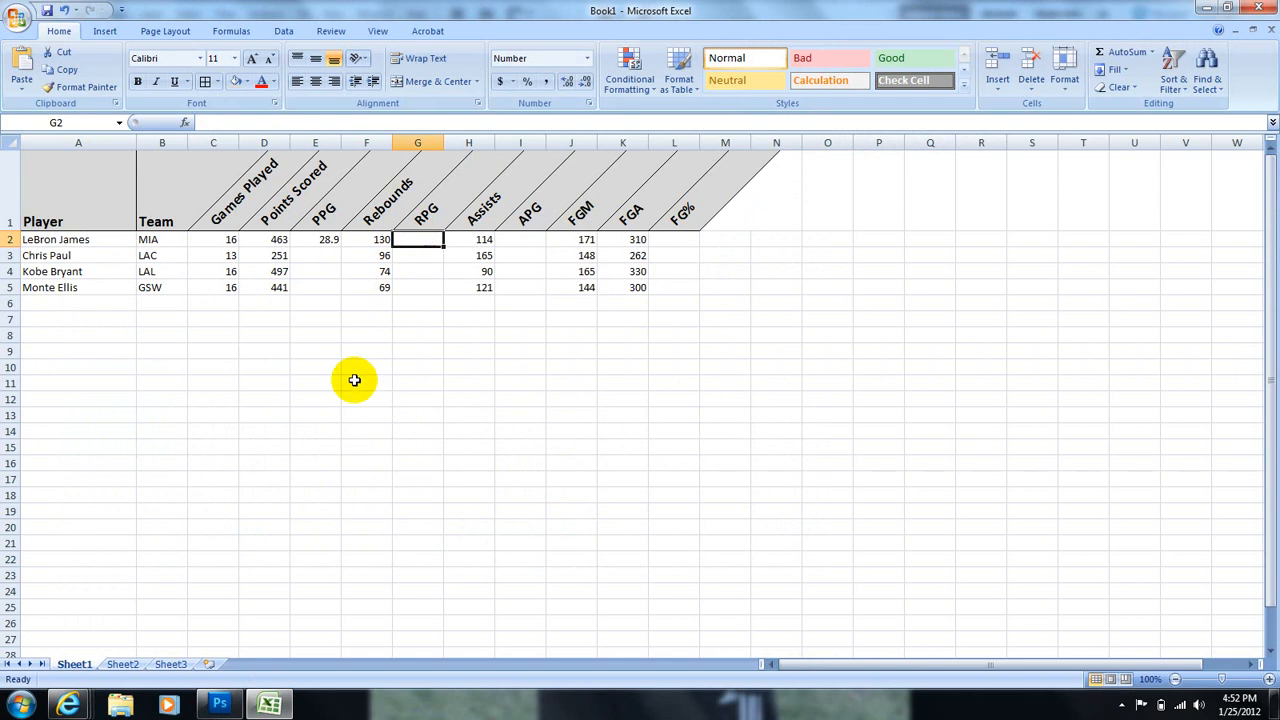
text(=)
click(363, 240)
text(/)
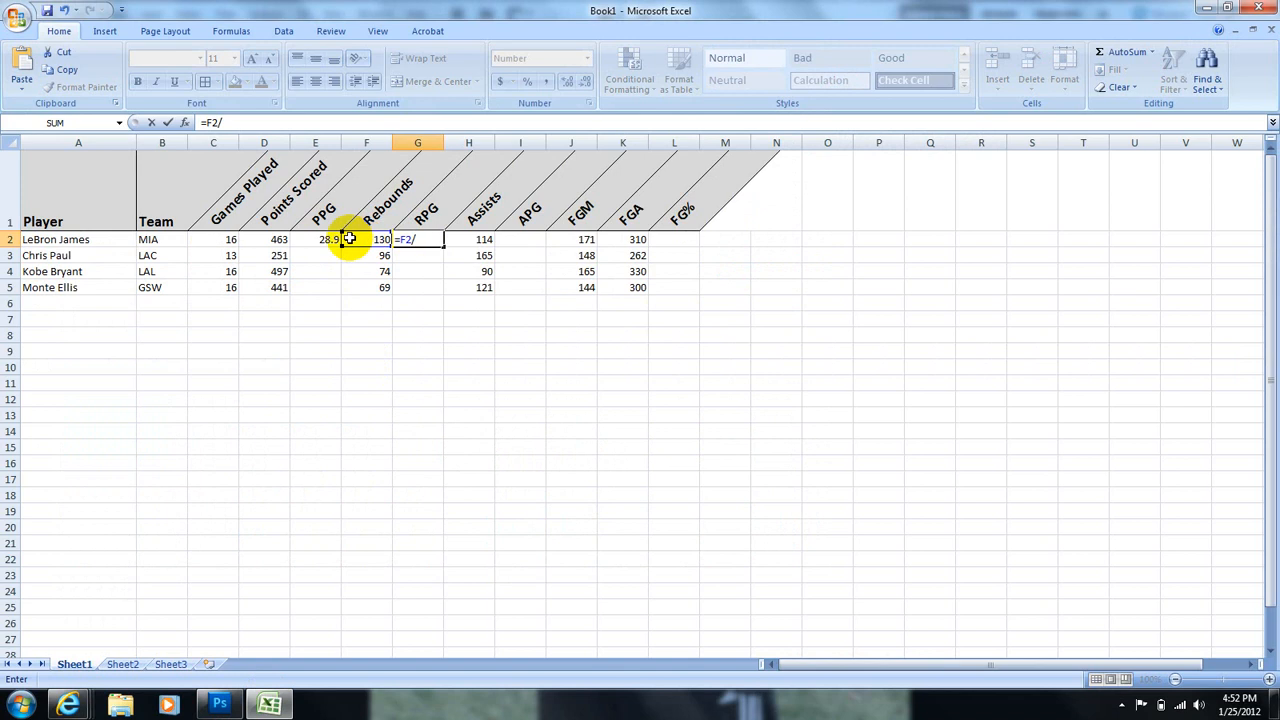
click(200, 242)
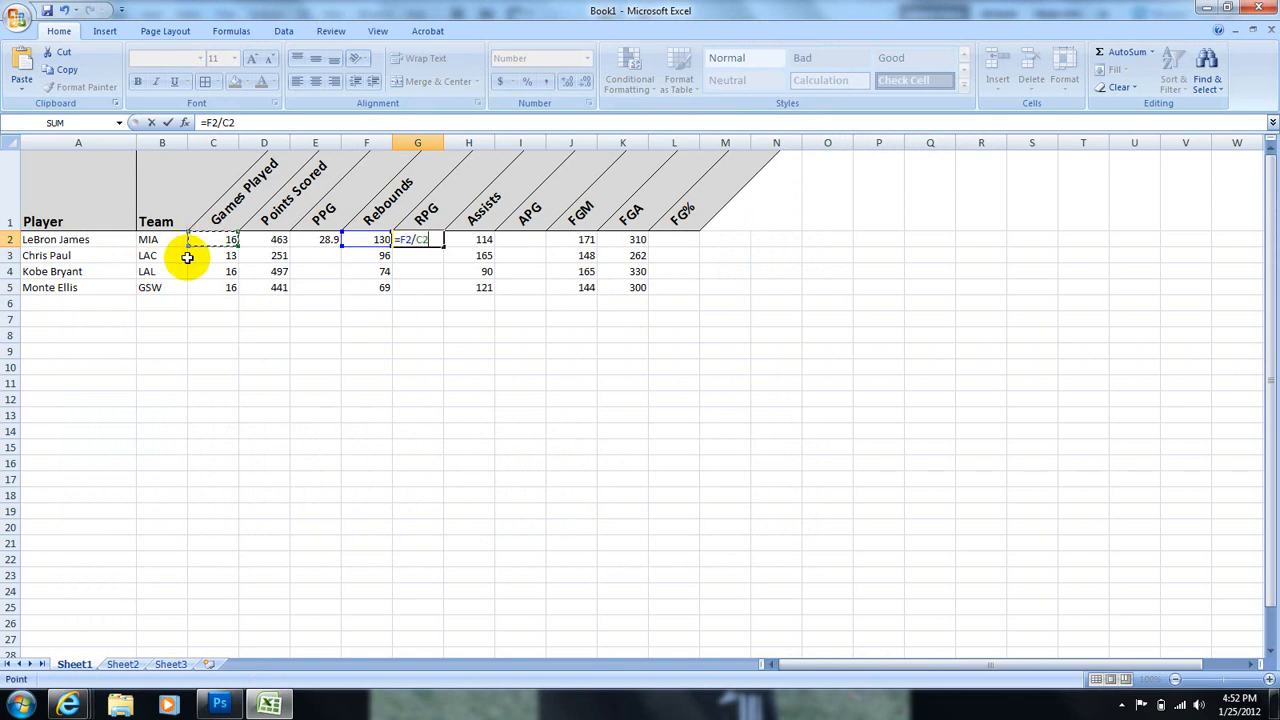
key(Return)
key(Up)
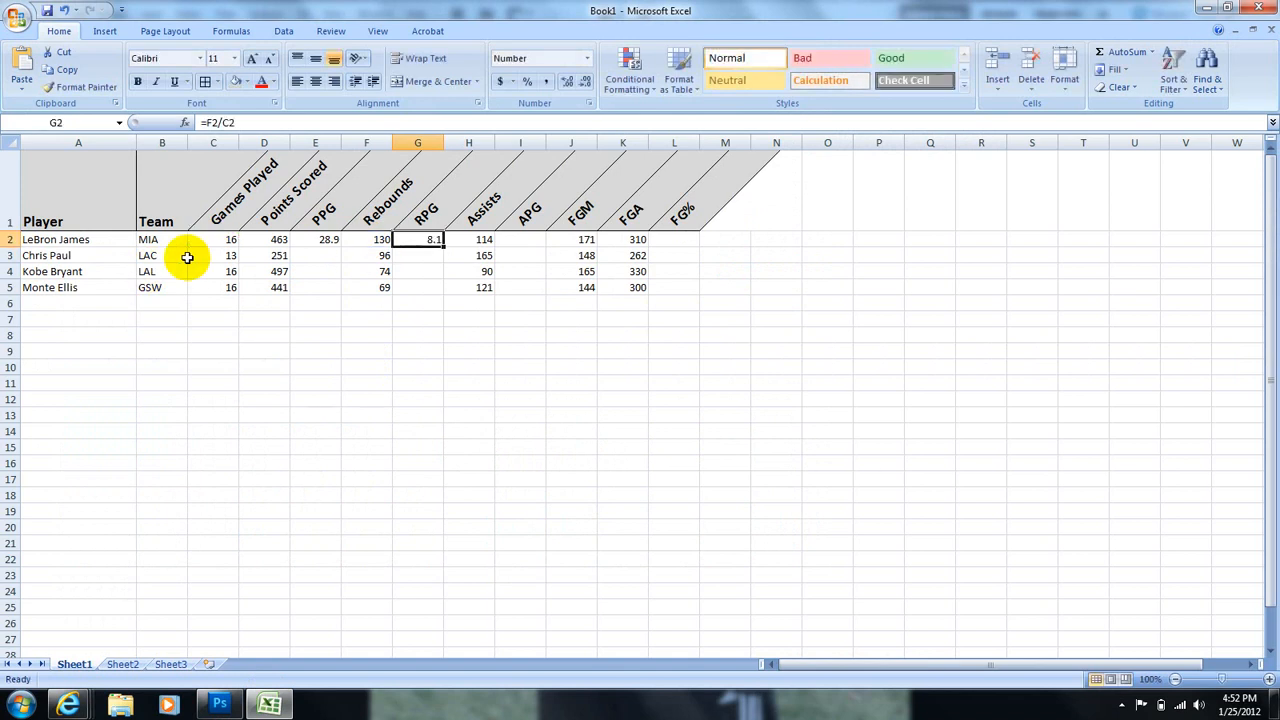
Step: Calculate LeBron James's assists per game in I2 with the formula =H2/C2
click(503, 240)
text(=)
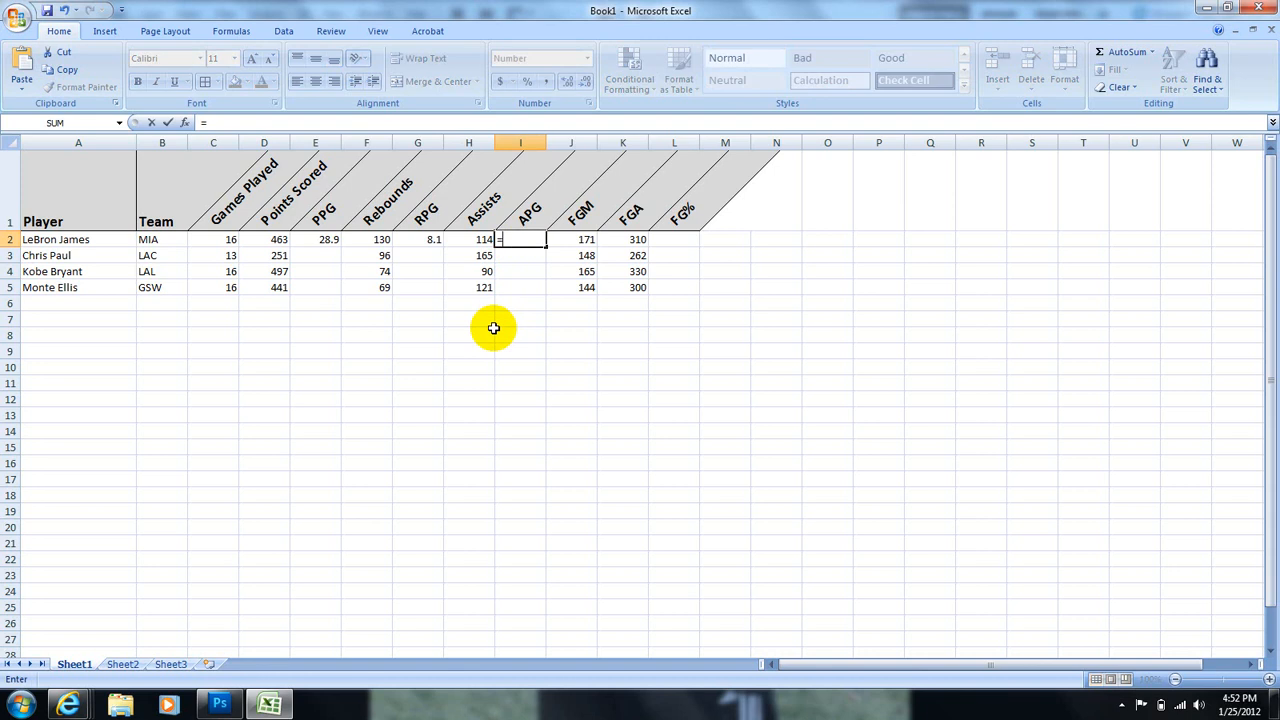
click(466, 239)
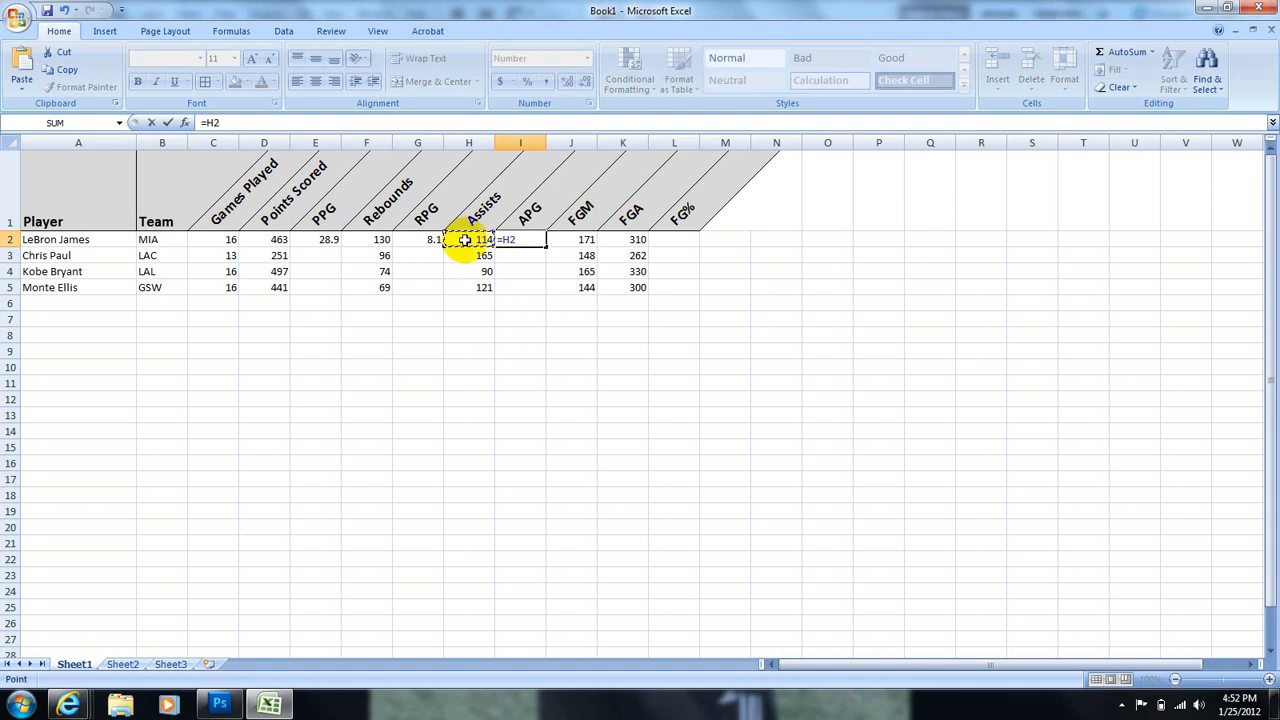
text(/)
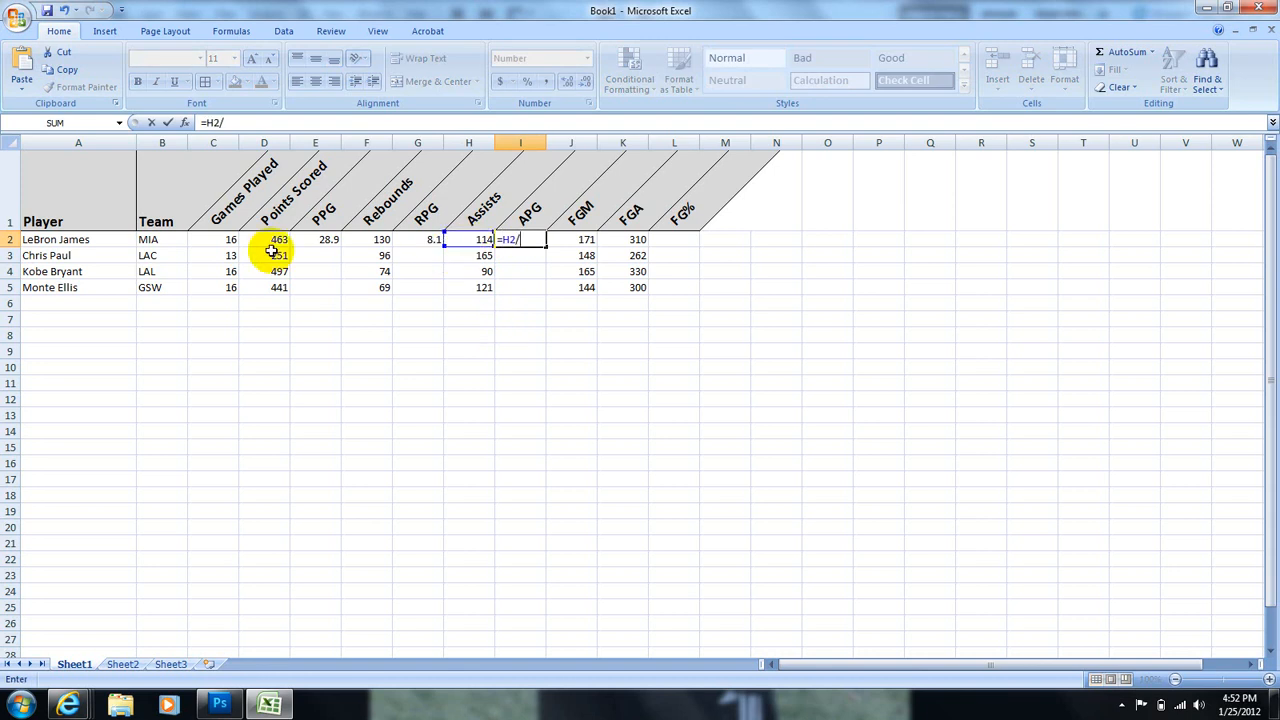
click(222, 240)
key(Return)
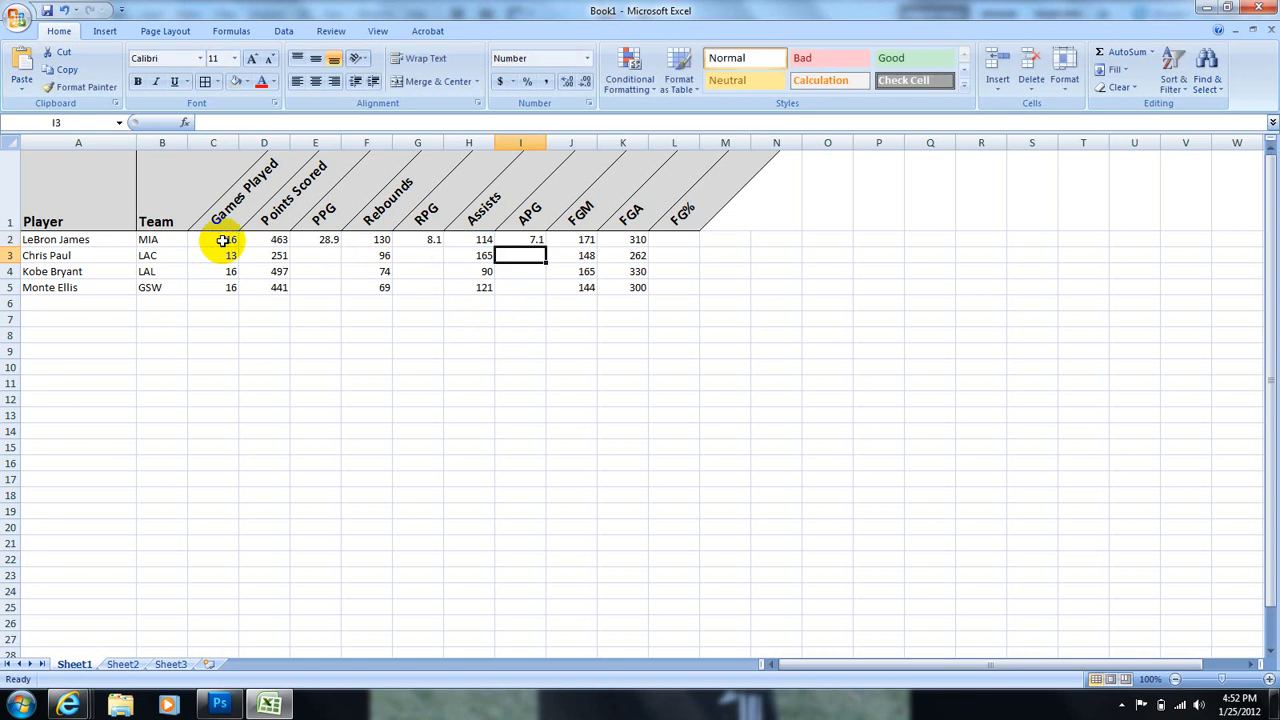
Step: Calculate LeBron James's field goal percentage in L2 with the formula =J2/K2
click(664, 239)
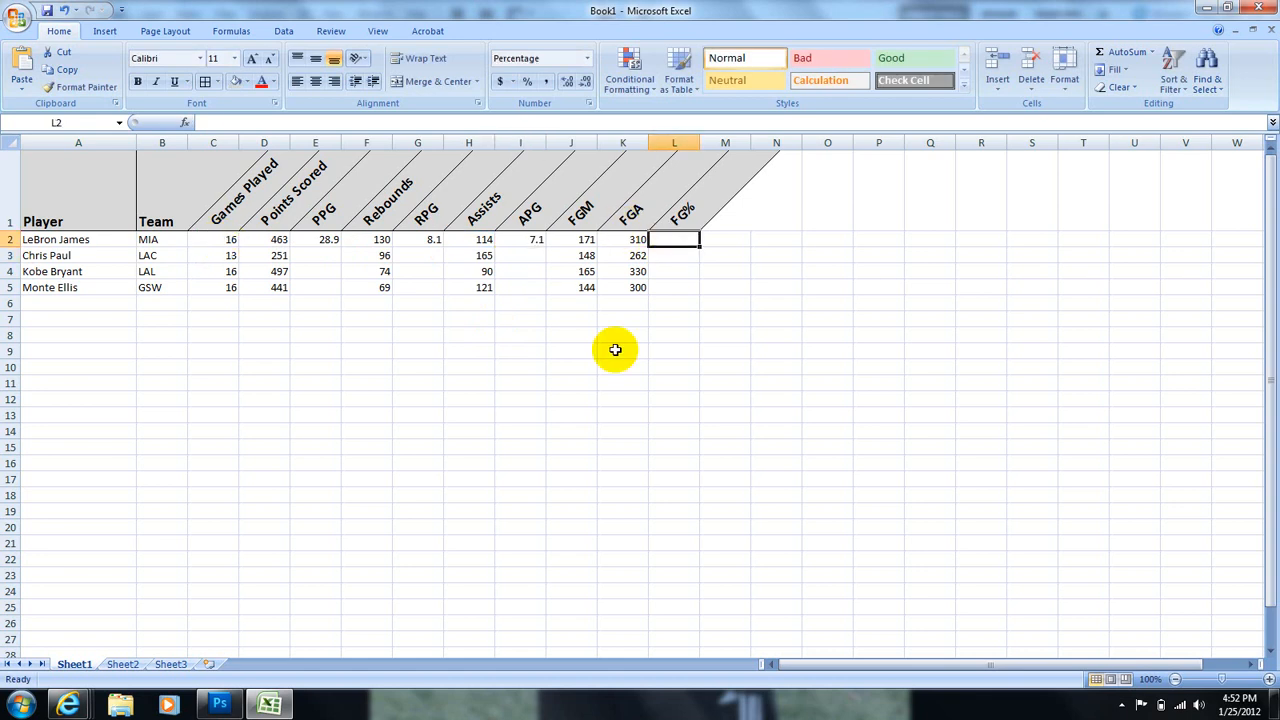
text(=)
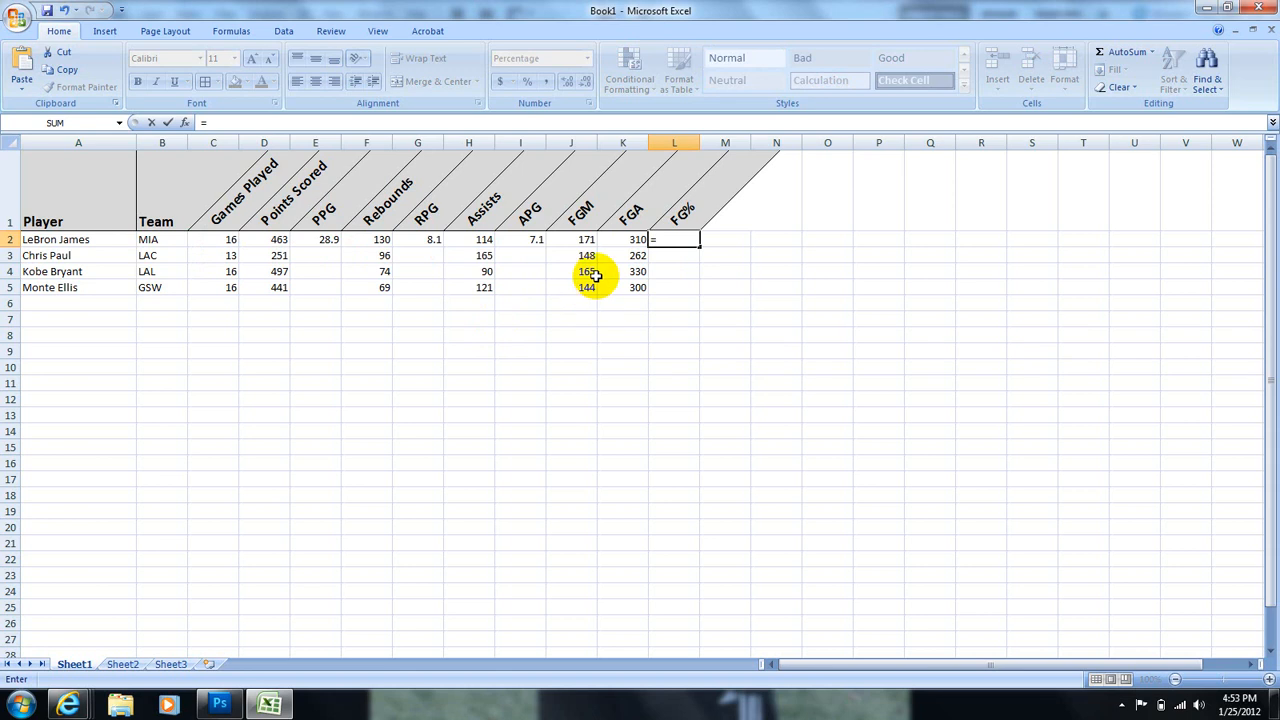
click(587, 240)
text(/)
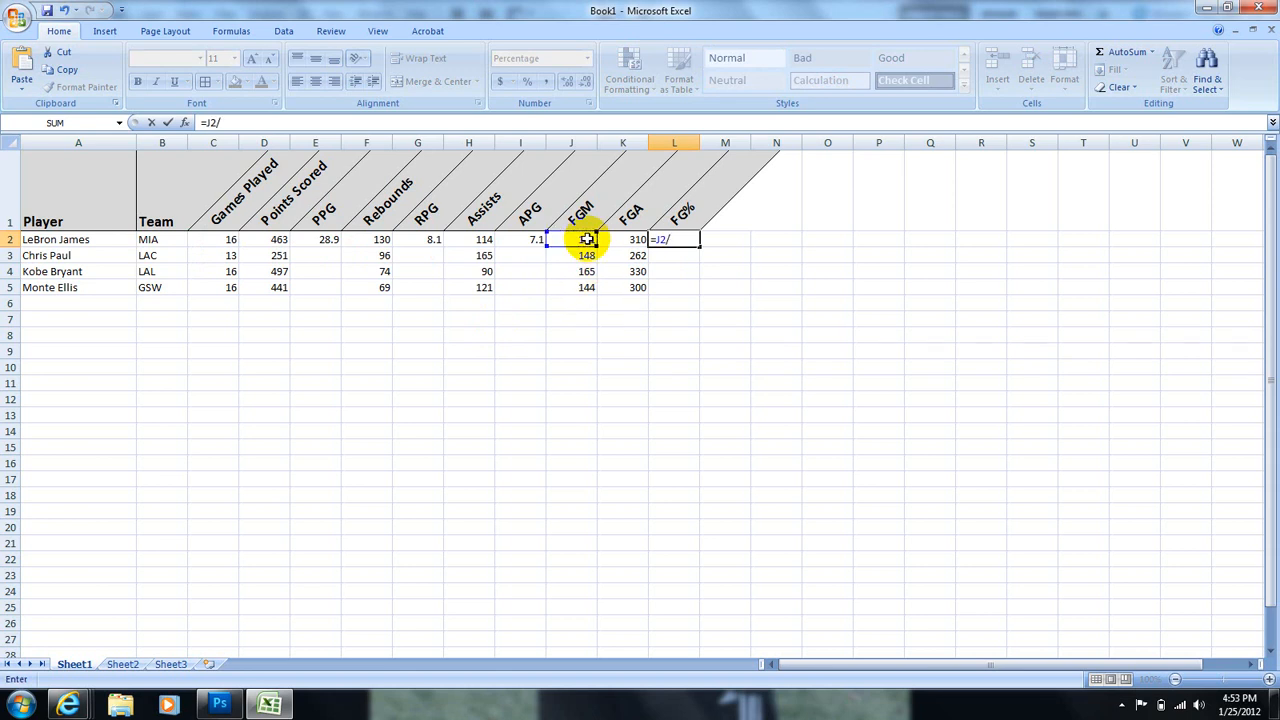
click(627, 240)
key(Return)
key(Up)
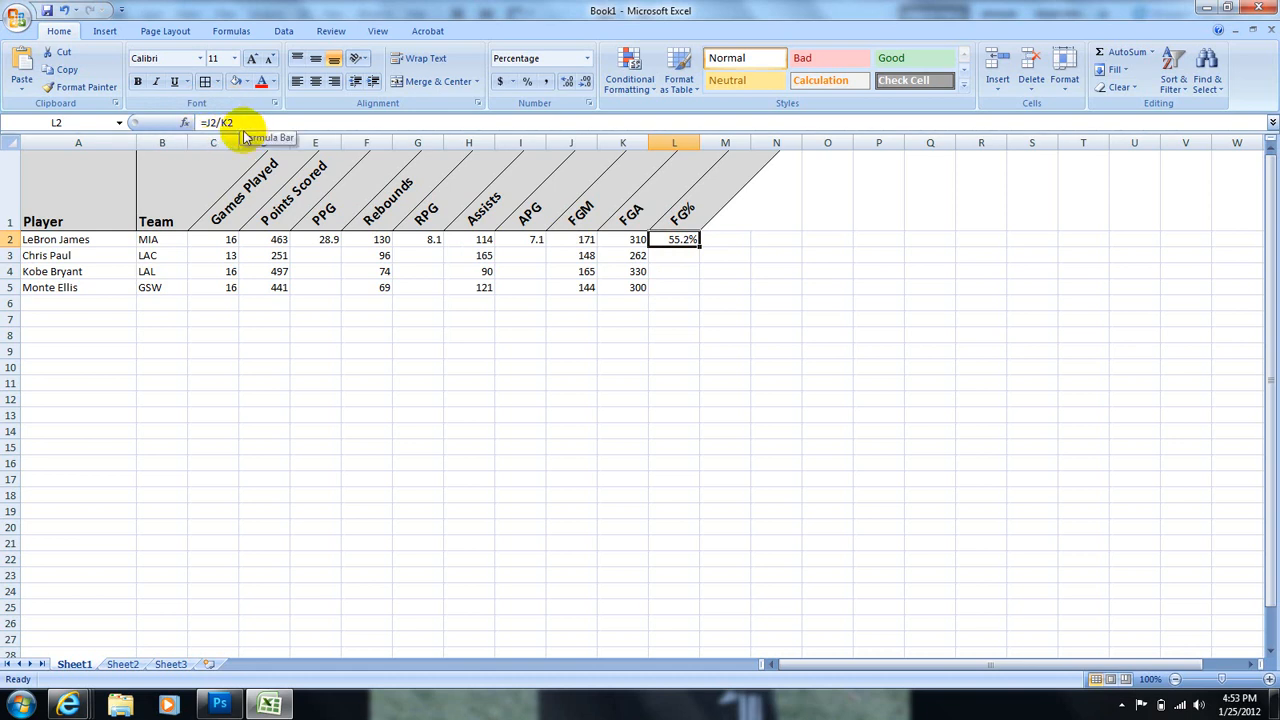
Step: Fill the PPG formula in E2 and the RPG formula in G2 down to row 5 for the other players
click(306, 254)
key(Up)
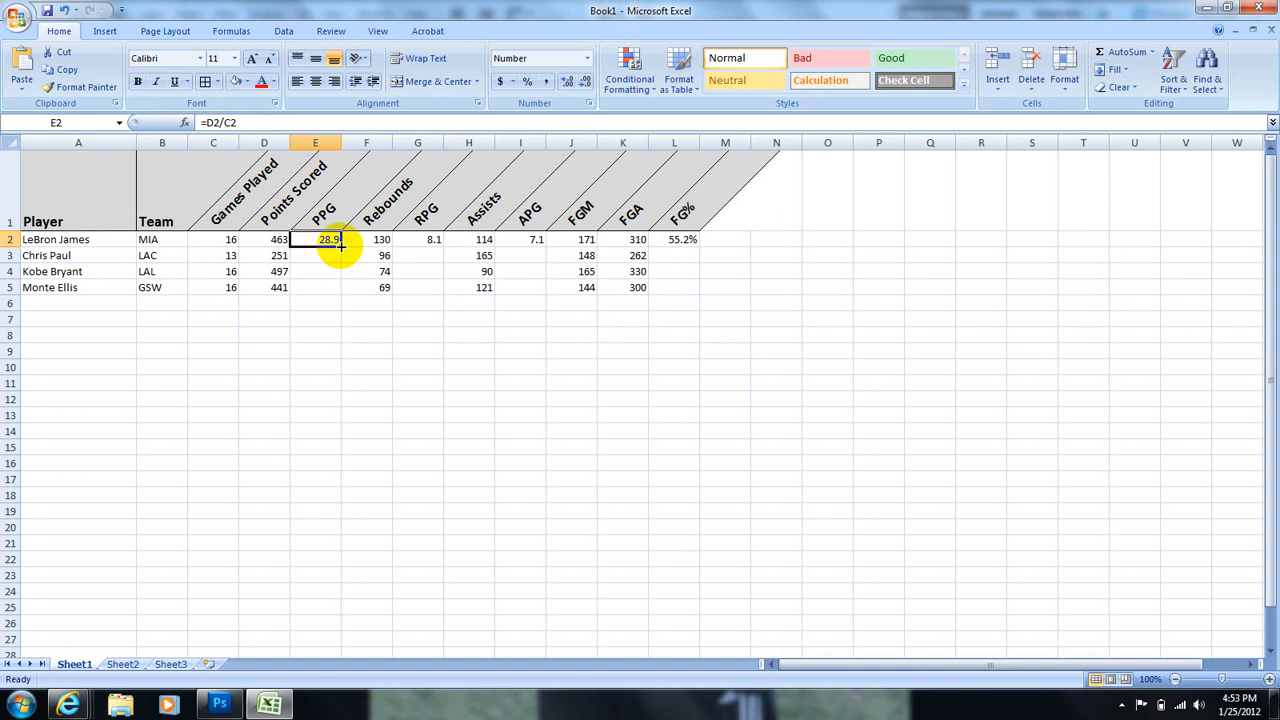
drag(341, 244, 338, 290)
click(313, 306)
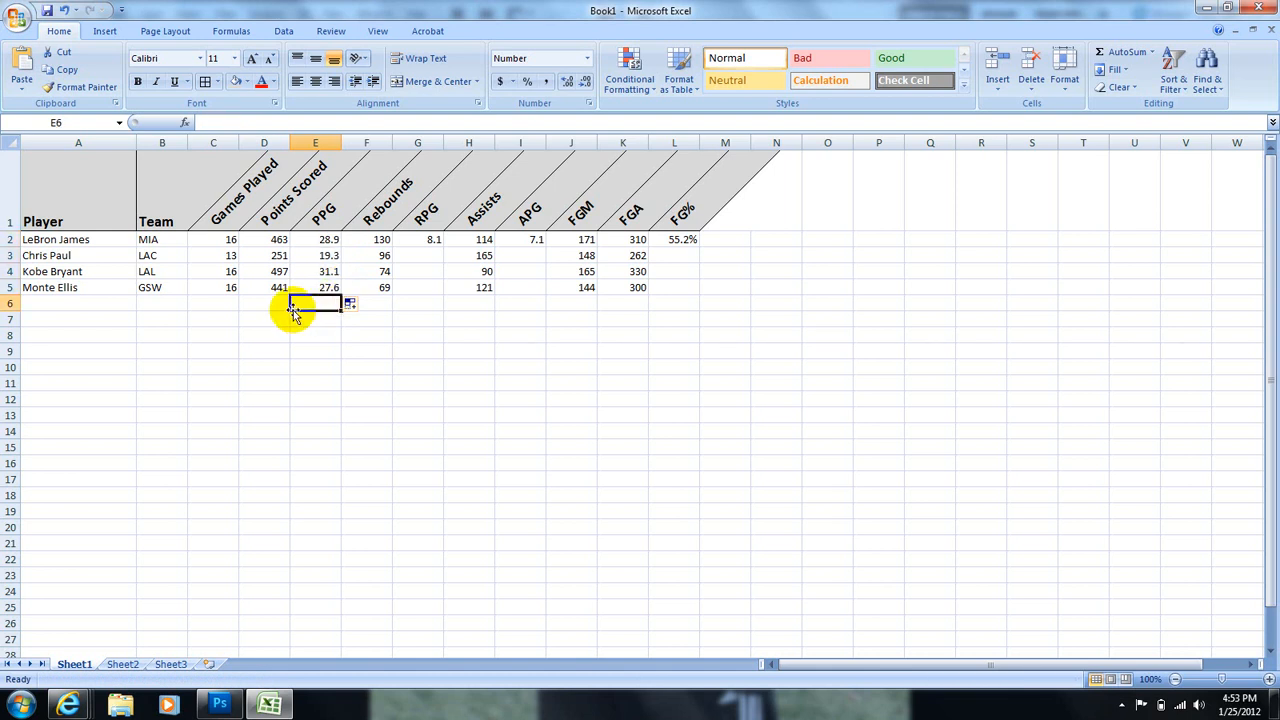
click(430, 242)
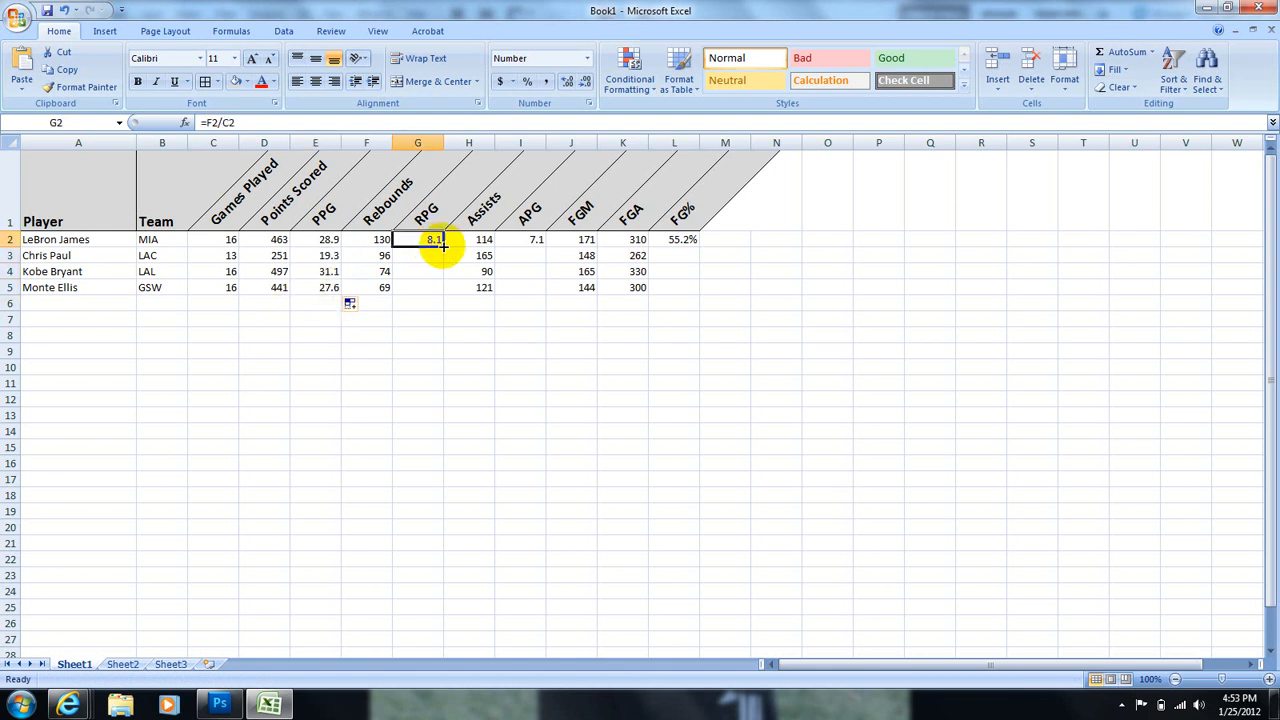
drag(441, 244, 437, 290)
Step: Fill the APG formula in I2 and the FG% formula in L2 down through row 5
click(532, 243)
drag(545, 247, 543, 294)
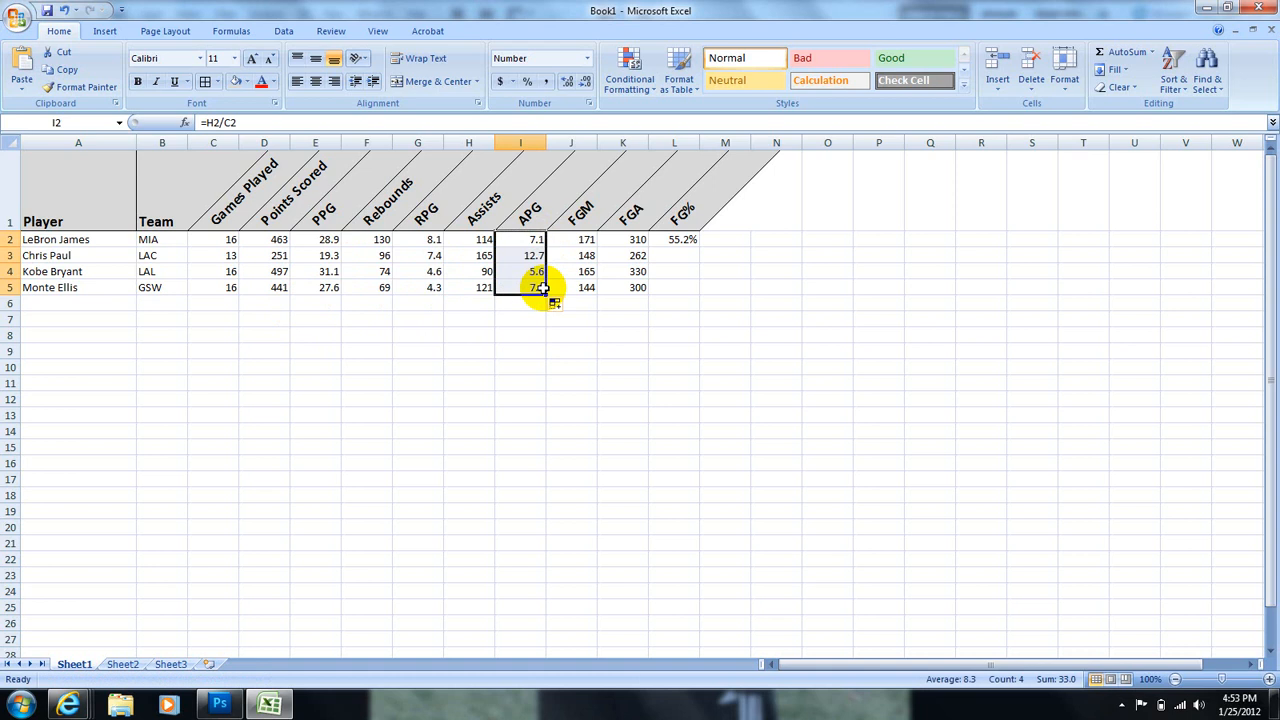
click(674, 239)
drag(700, 245, 701, 289)
click(501, 336)
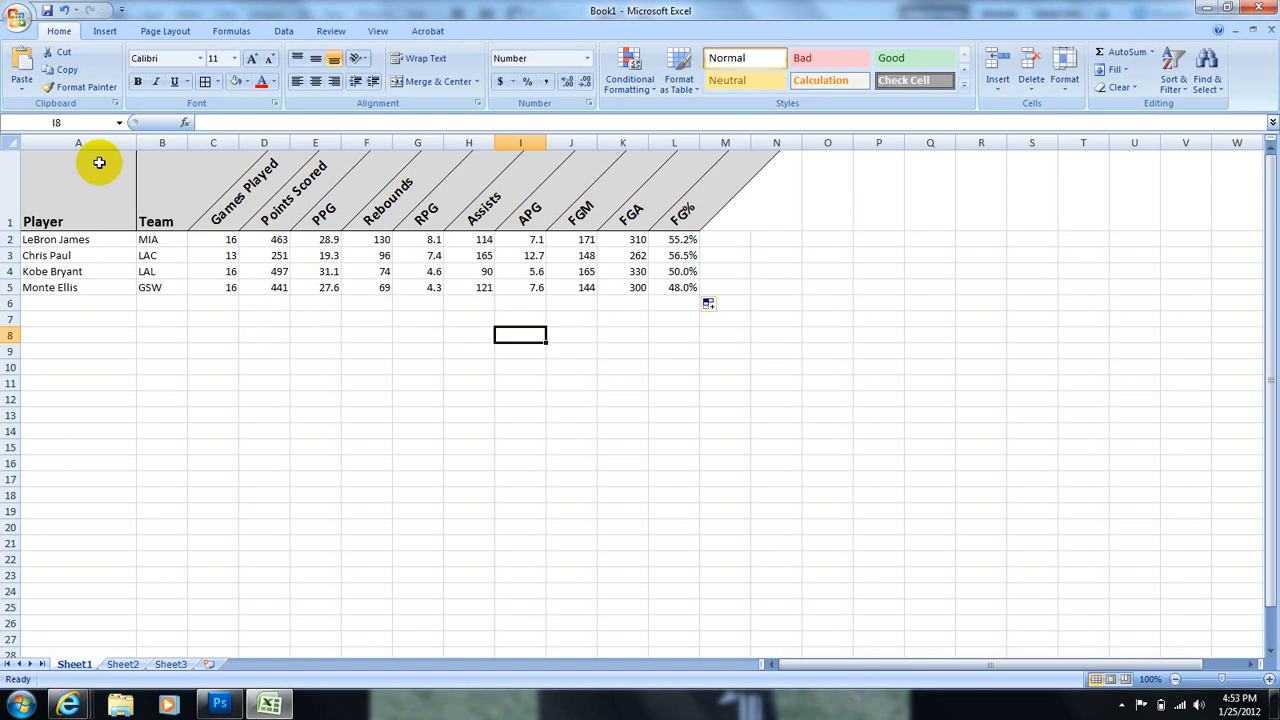
Step: Start saving the file in Excel Workbook format, and create and open a new folder named last_project9 on the Desktop as its location
click(17, 19)
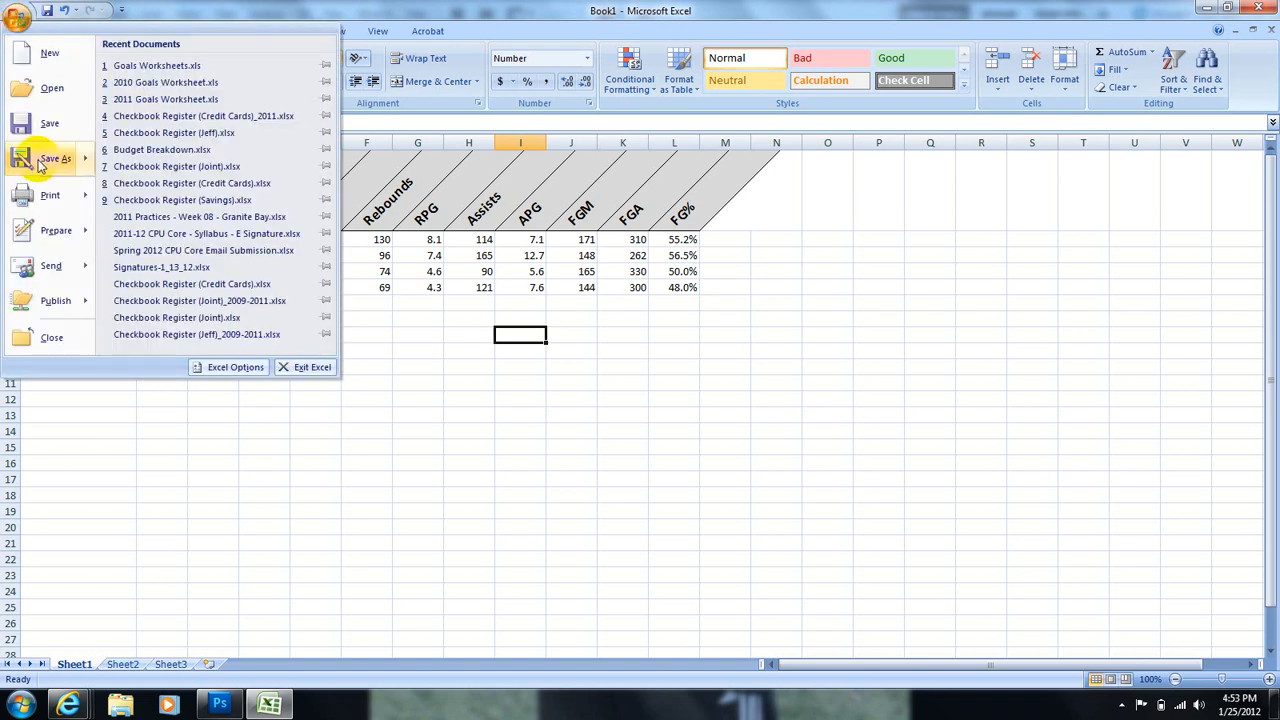
mouse_move(40, 160)
click(148, 78)
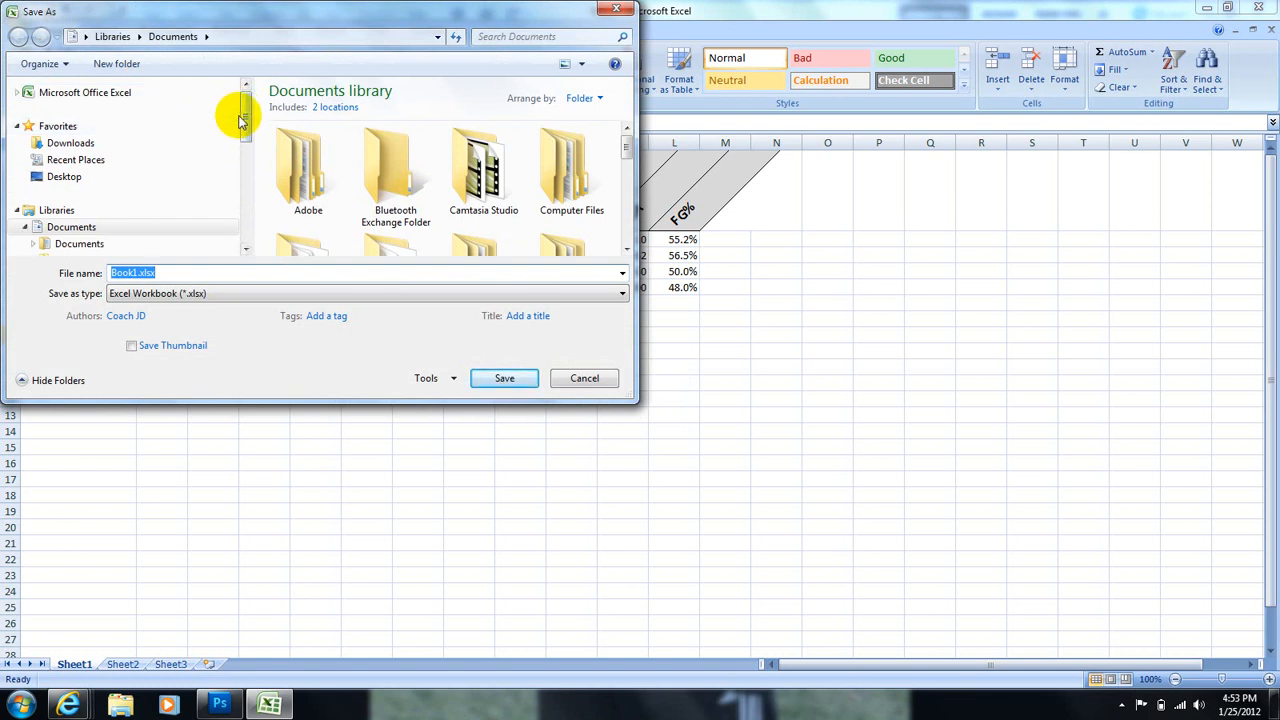
click(68, 177)
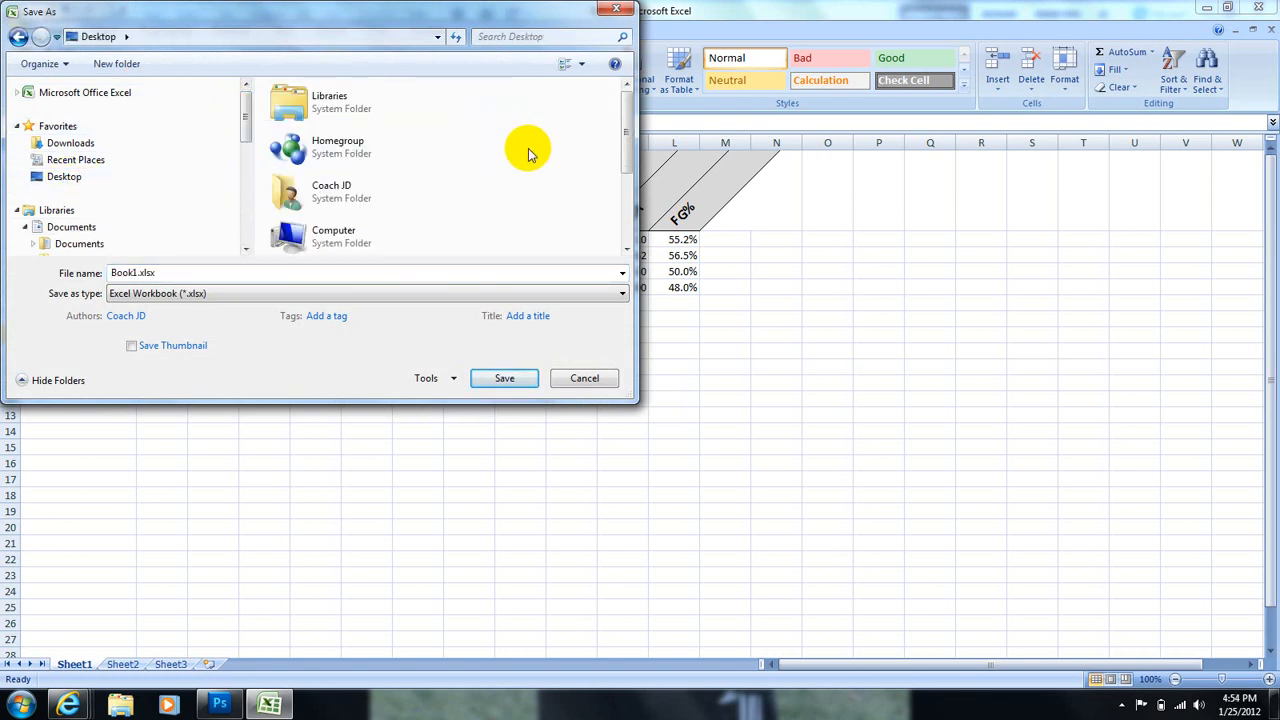
right_click(528, 150)
click(565, 276)
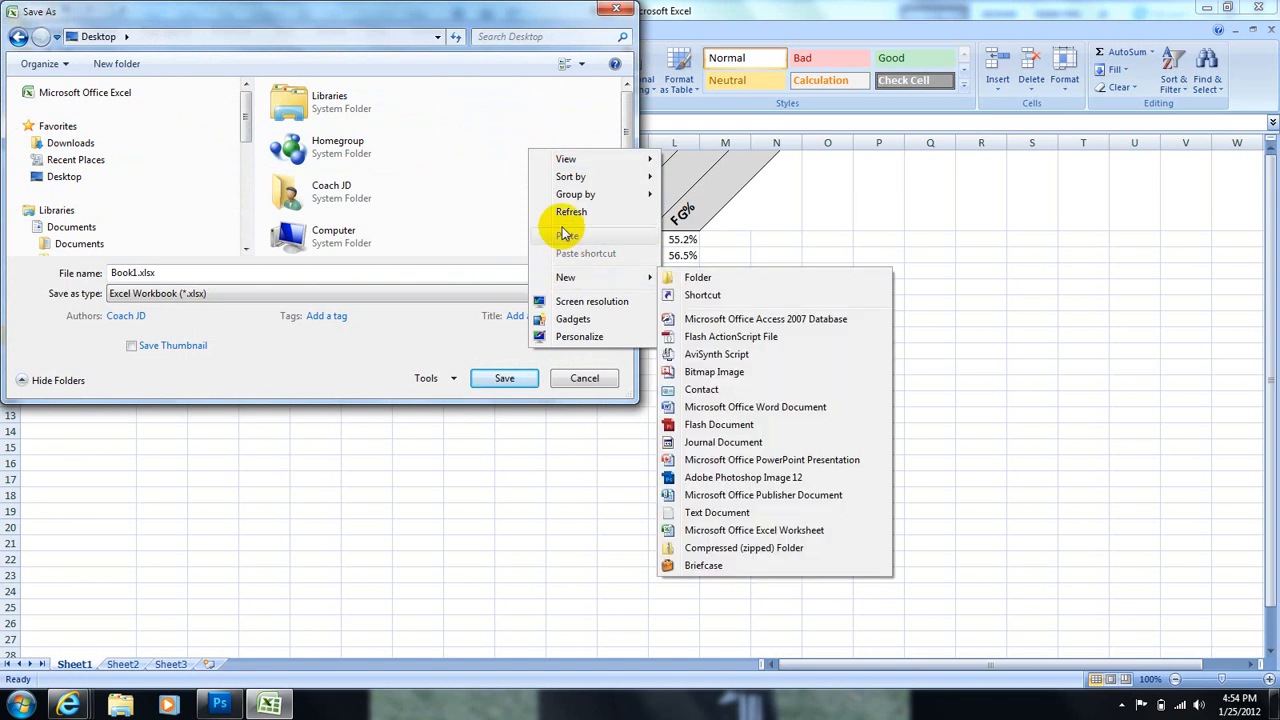
click(684, 277)
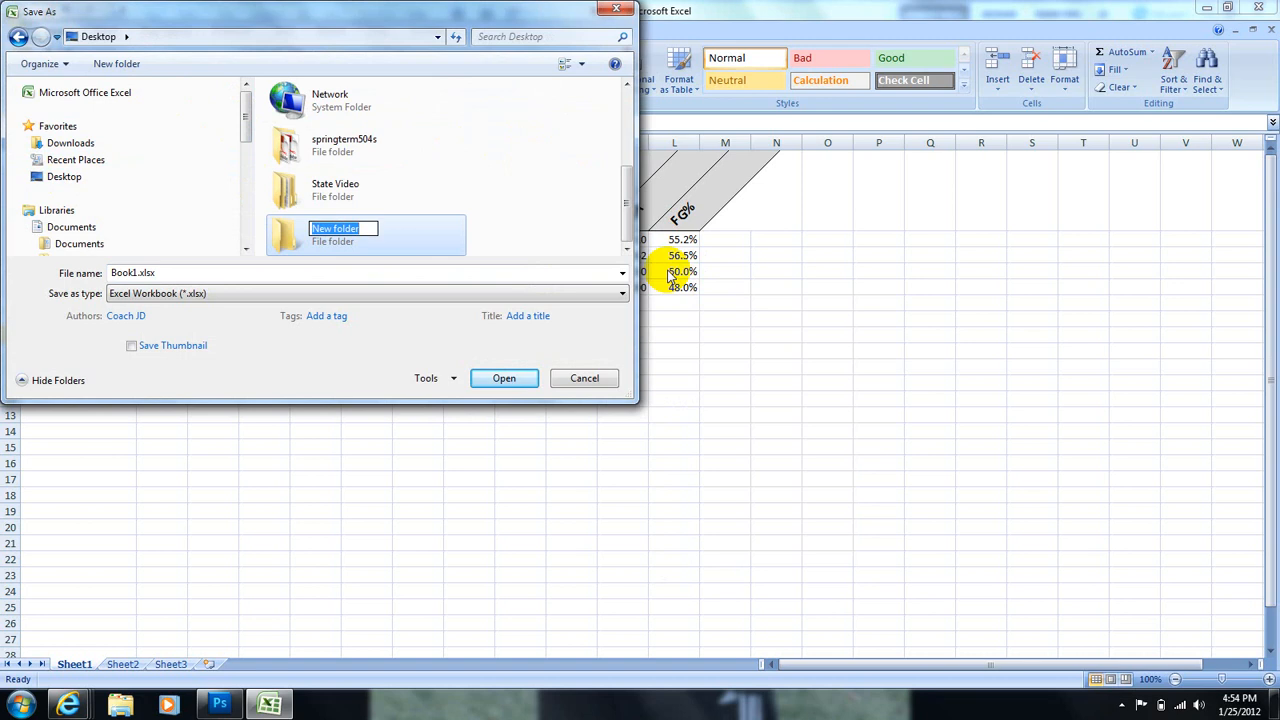
text(last_project9)
click(297, 245)
double_click(296, 234)
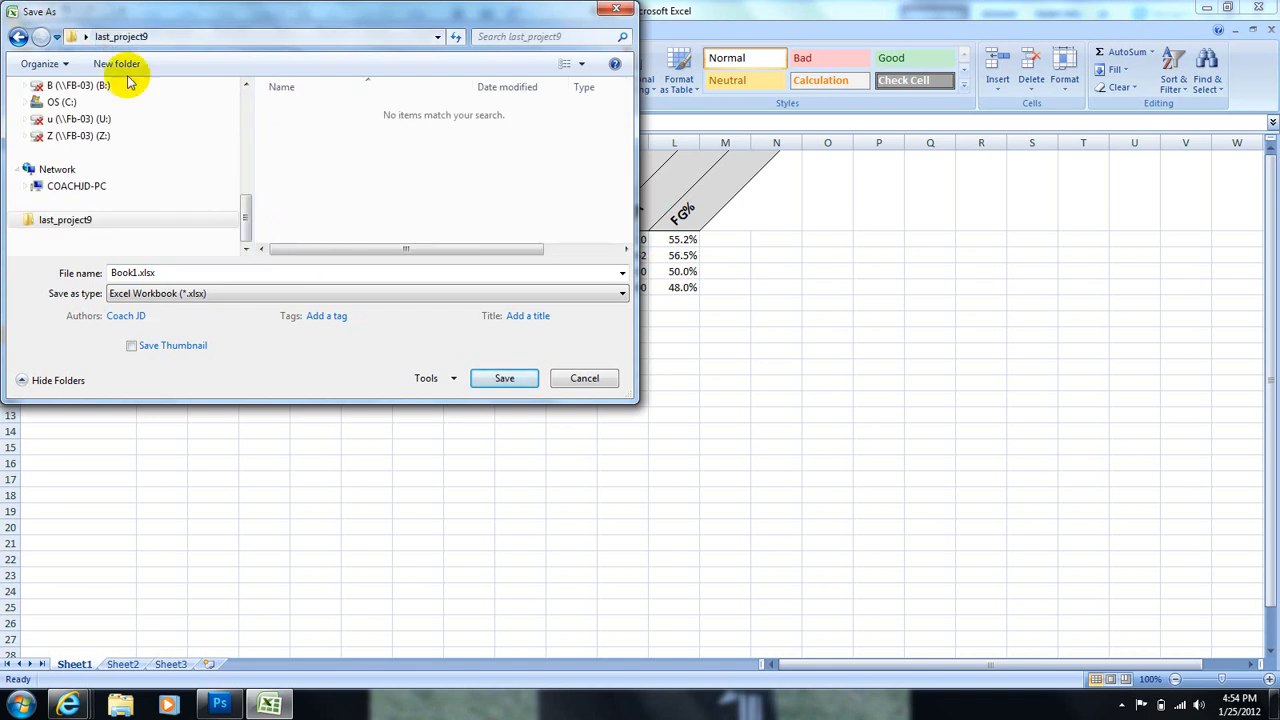
Step: Name the workbook last_project9 and save it in the last_project9 folder
click(160, 272)
text(last_project9)
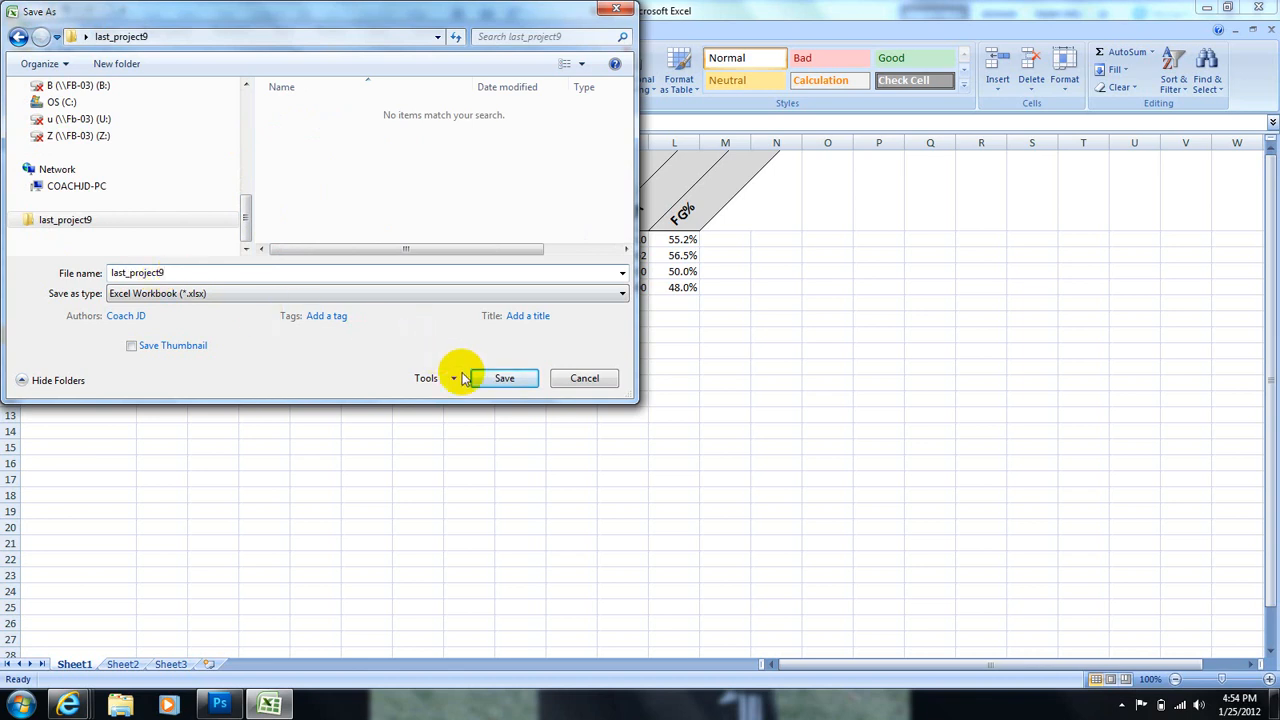
click(503, 380)
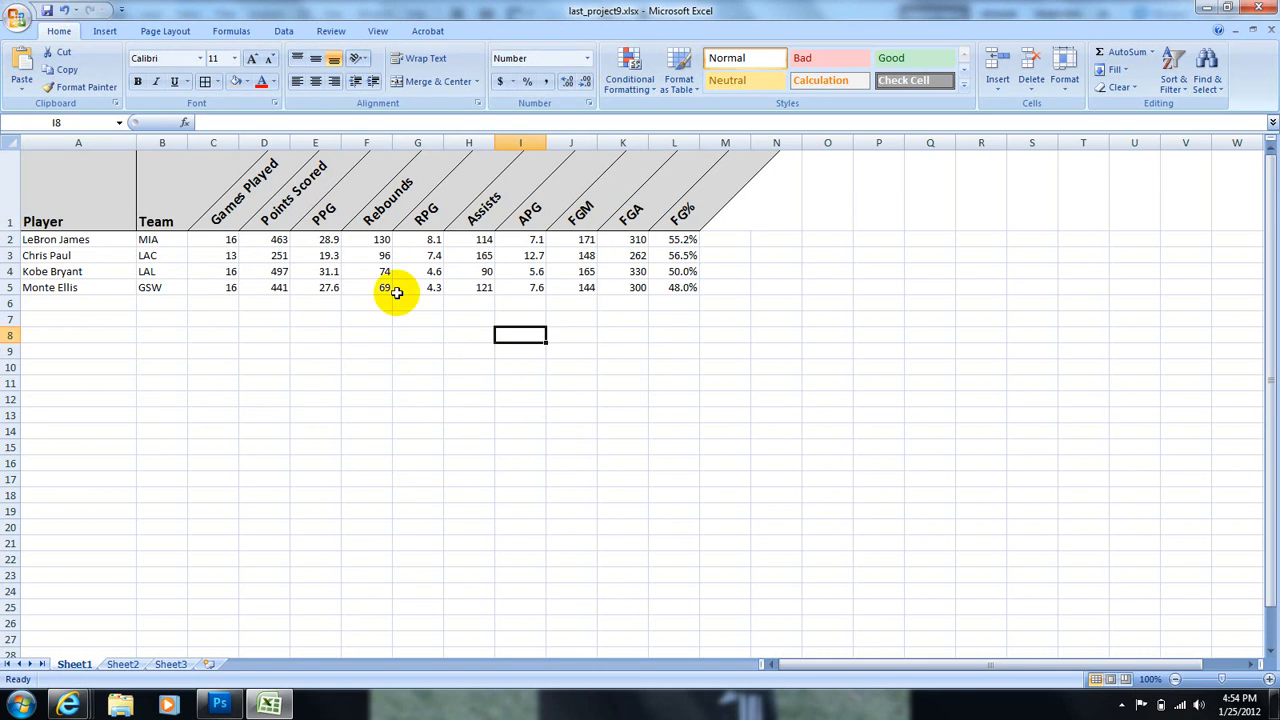
click(1122, 706)
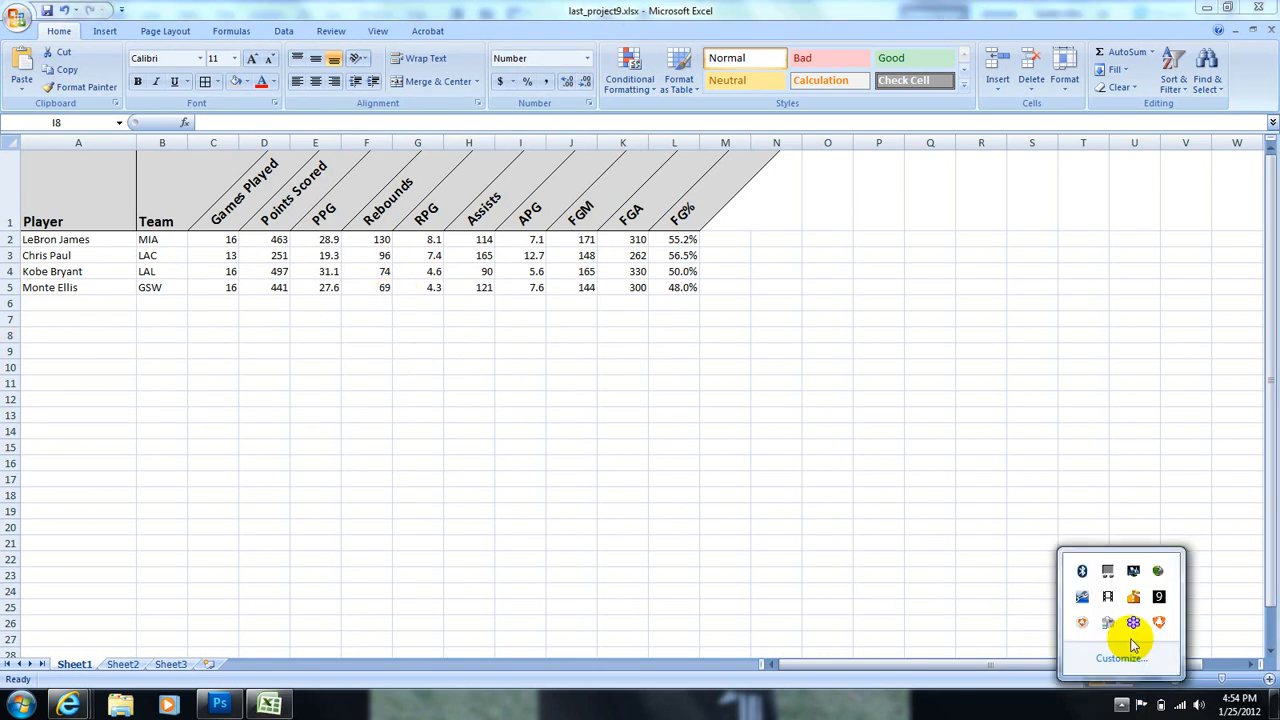